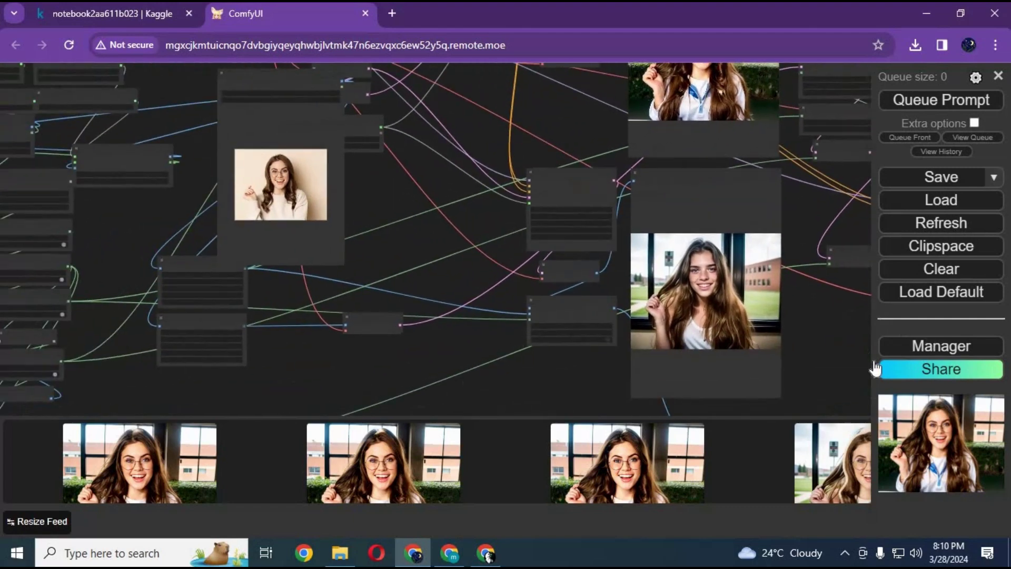
Step: Examine the face and hair segmentation, mask, Constrain Image and KSampler nodes of the head-swap workflow in ComfyUI
left_click_drag(444, 217, 730, 213)
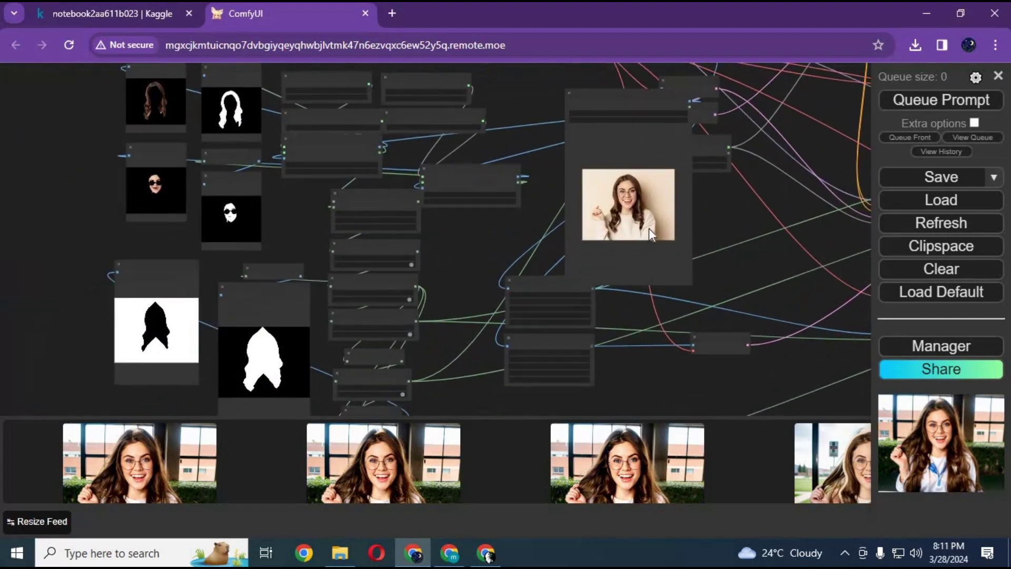
scroll(485, 249, "up", 5)
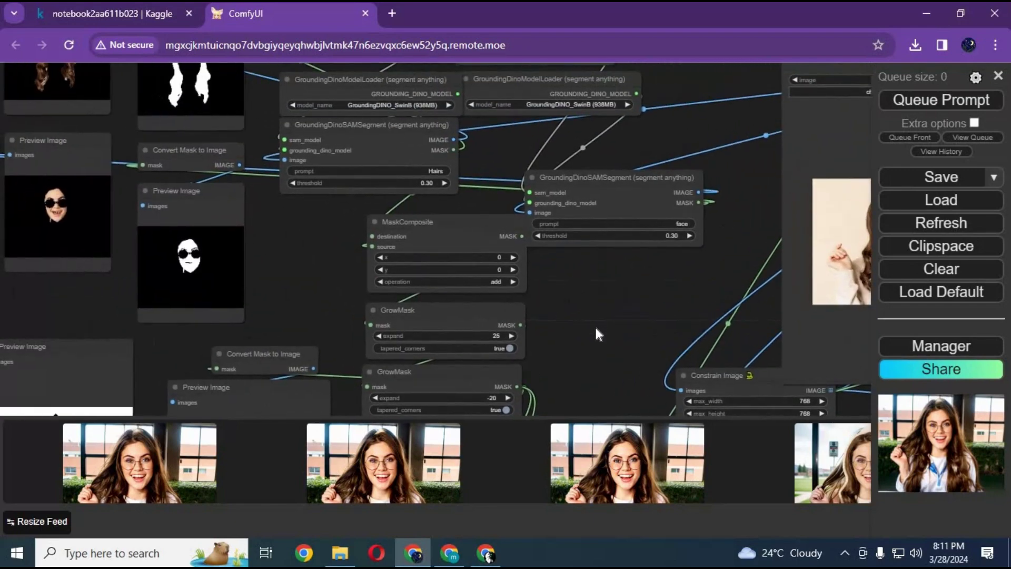
left_click_drag(595, 325, 715, 419)
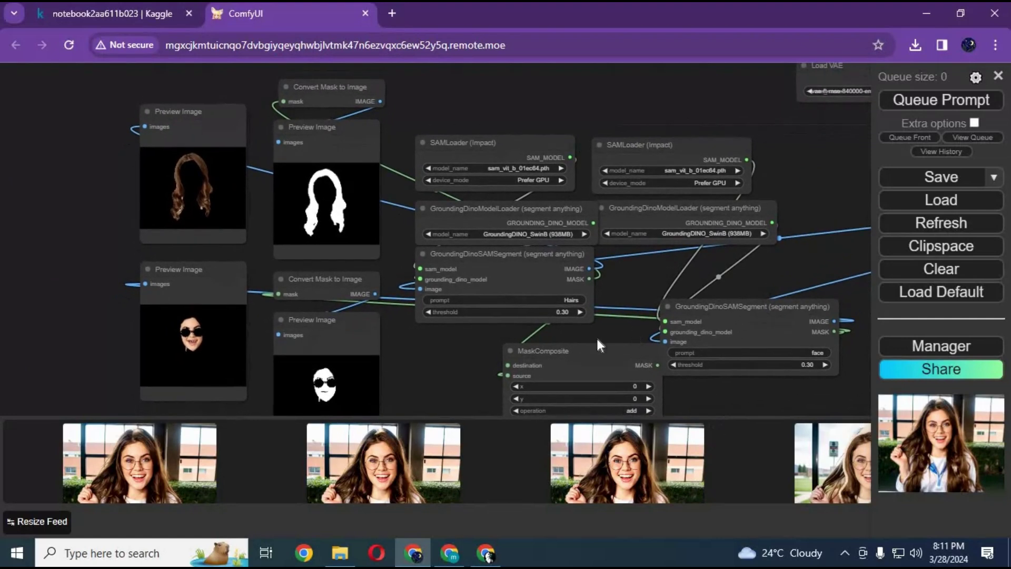
left_click_drag(434, 354, 321, 128)
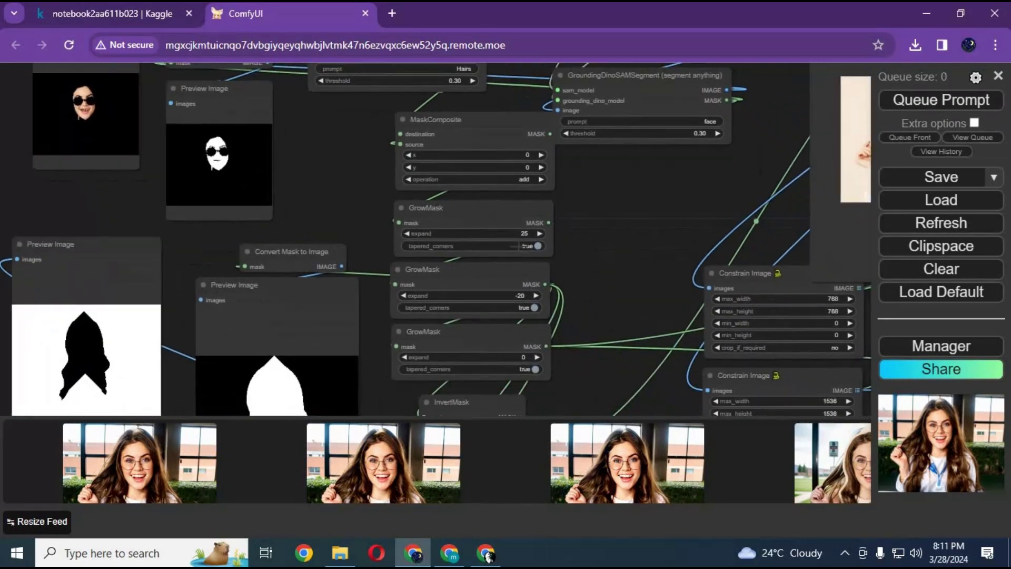
left_click_drag(617, 230, 220, 439)
left_click_drag(593, 411, 232, 355)
left_click_drag(632, 248, 570, 112)
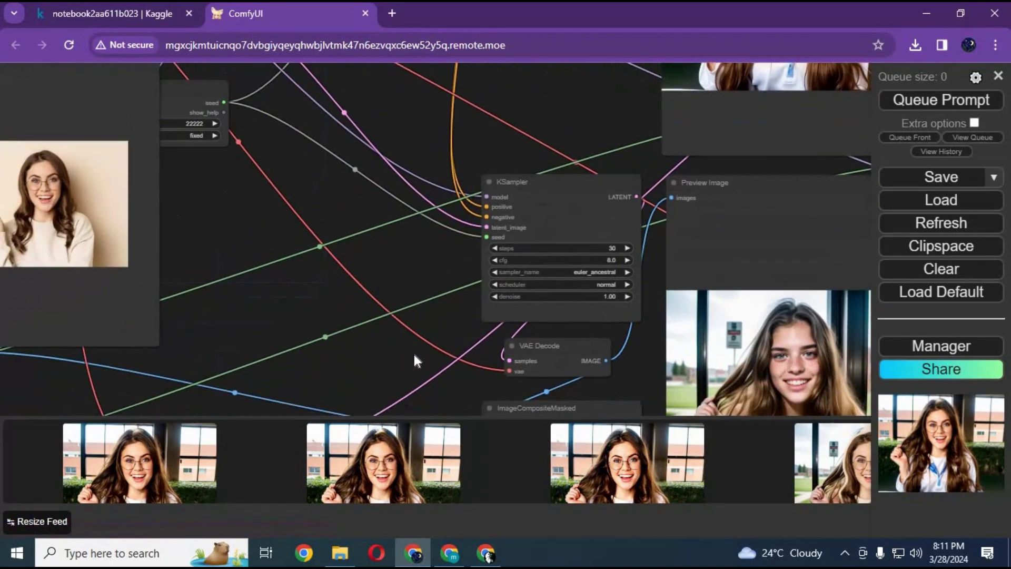
left_click_drag(414, 355, 162, 402)
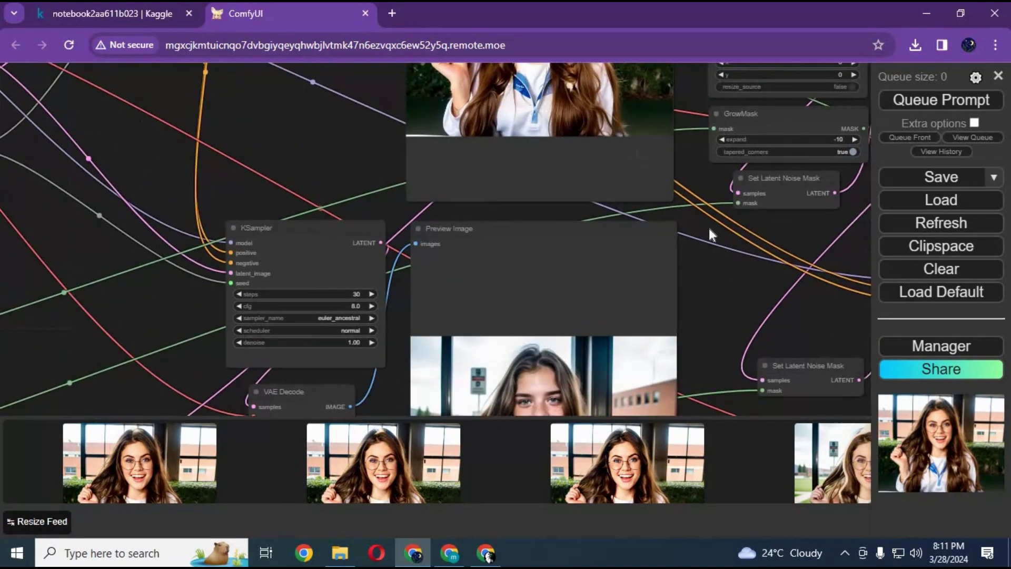
left_click_drag(794, 146, 785, 160)
left_click_drag(732, 330, 640, 366)
left_click_drag(264, 312, 184, 363)
left_click_drag(754, 253, 744, 77)
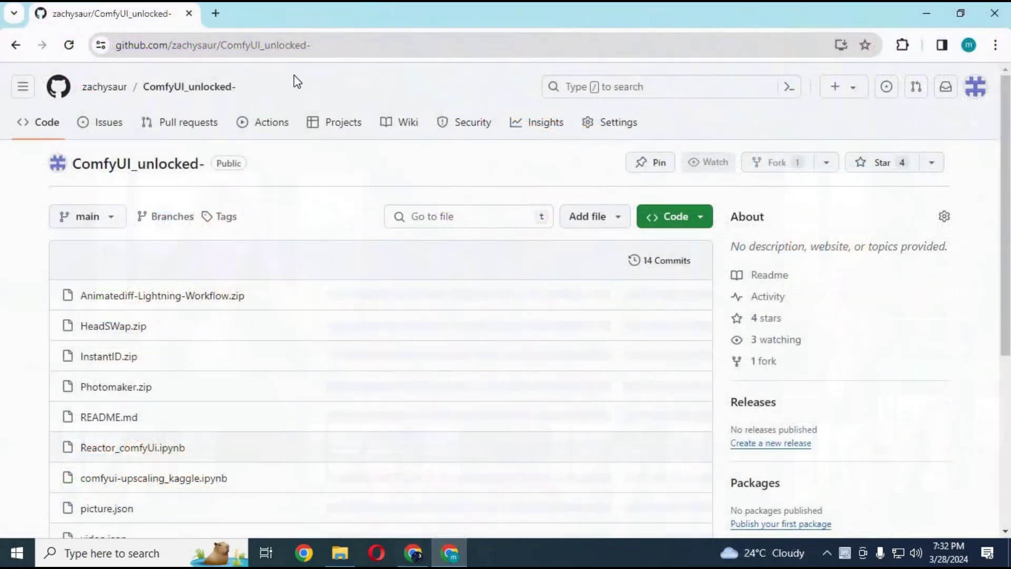
Step: Open the HeadSWap.zip page in the ComfyUI_unlocked- GitHub repository, and switch to File Explorer to view the HeadSWap files in New folder
left_click(355, 47)
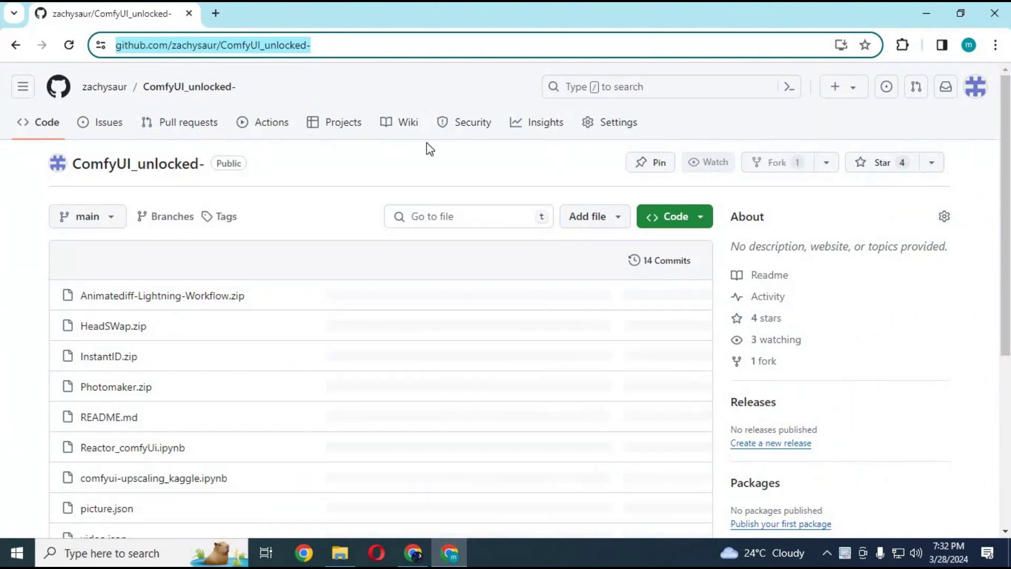
scroll(428, 153, "down", 3)
scroll(228, 350, "up", 3)
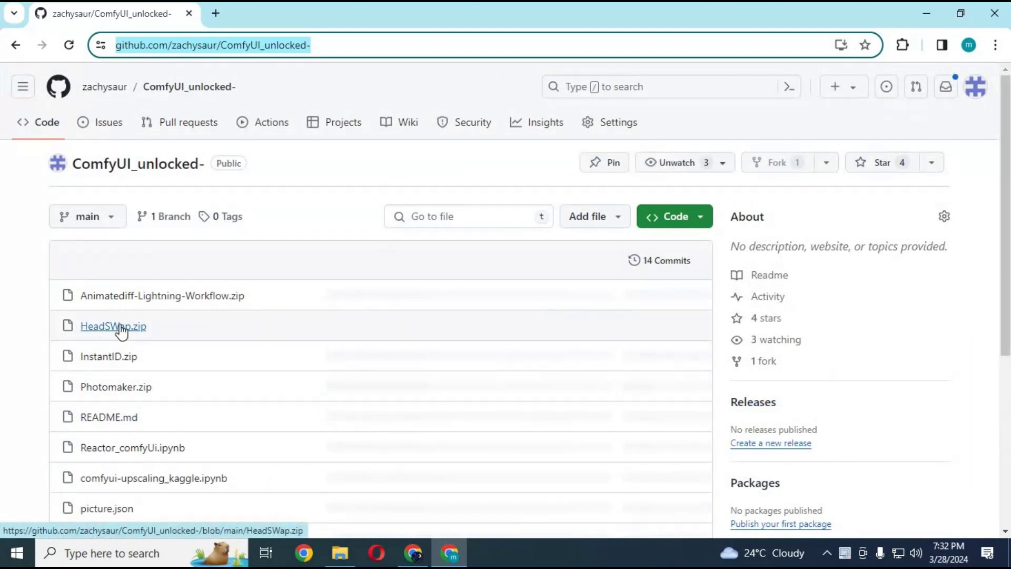
left_click(120, 326)
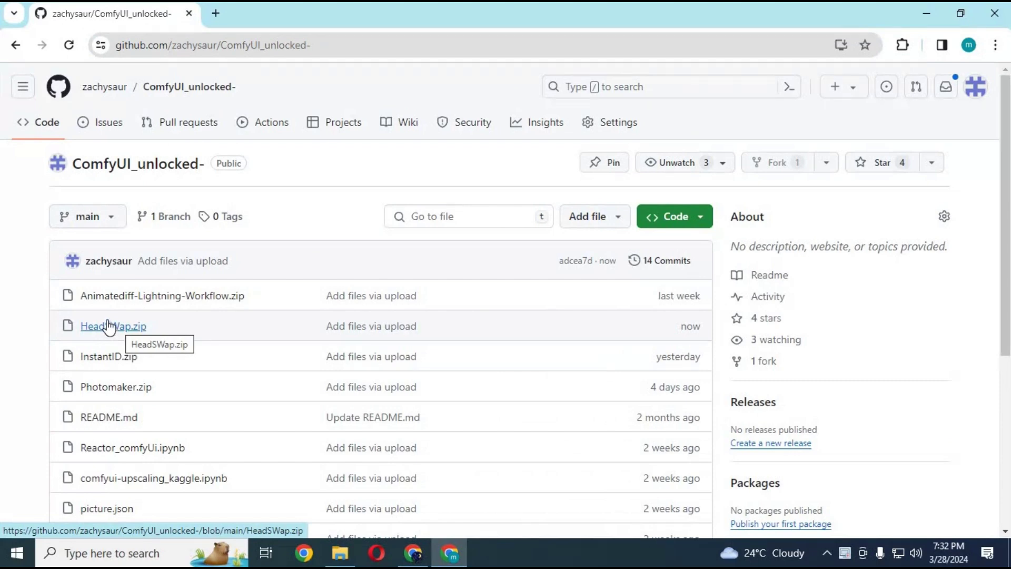
left_click(109, 327)
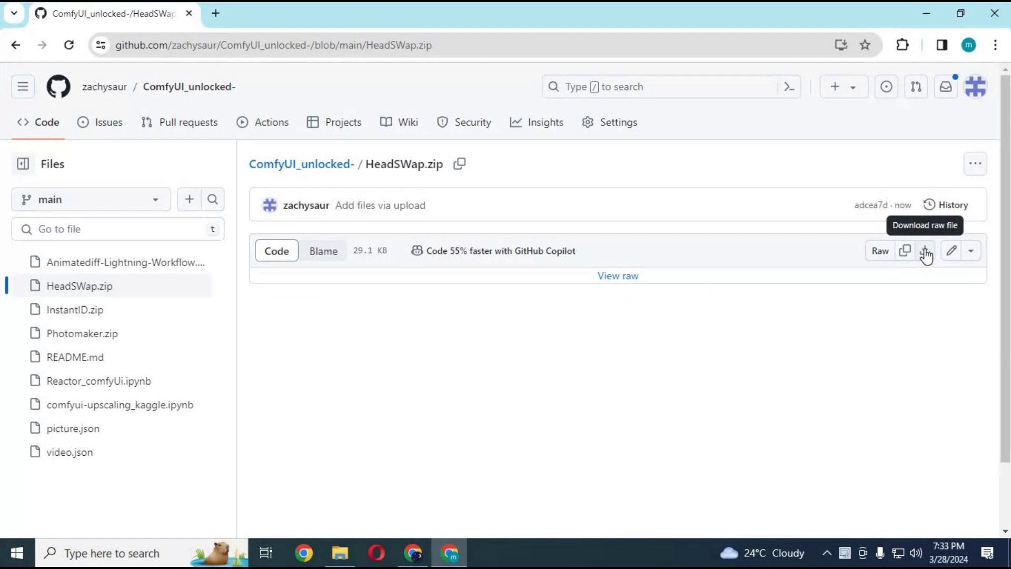
left_click(345, 554)
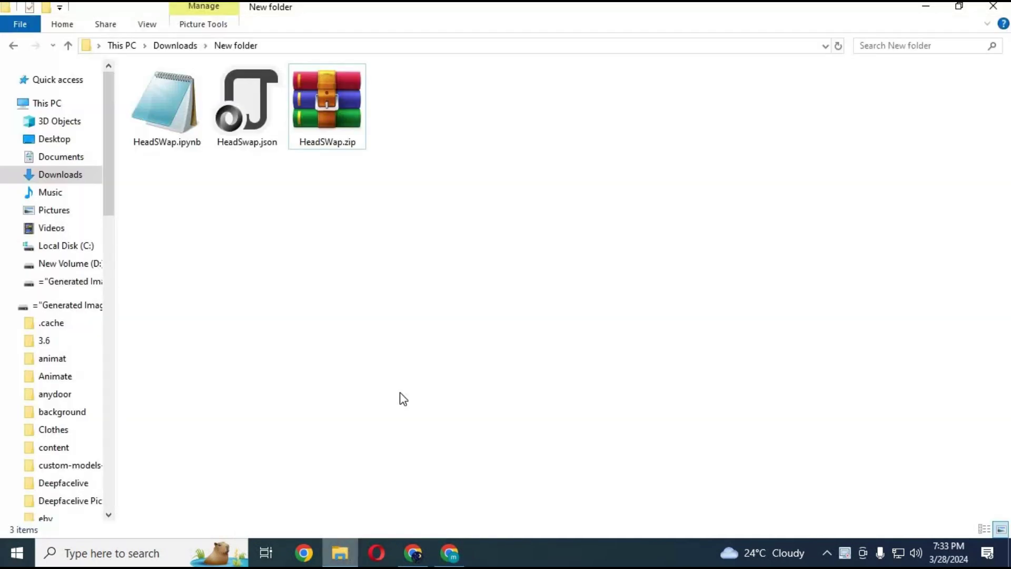
left_click(345, 128)
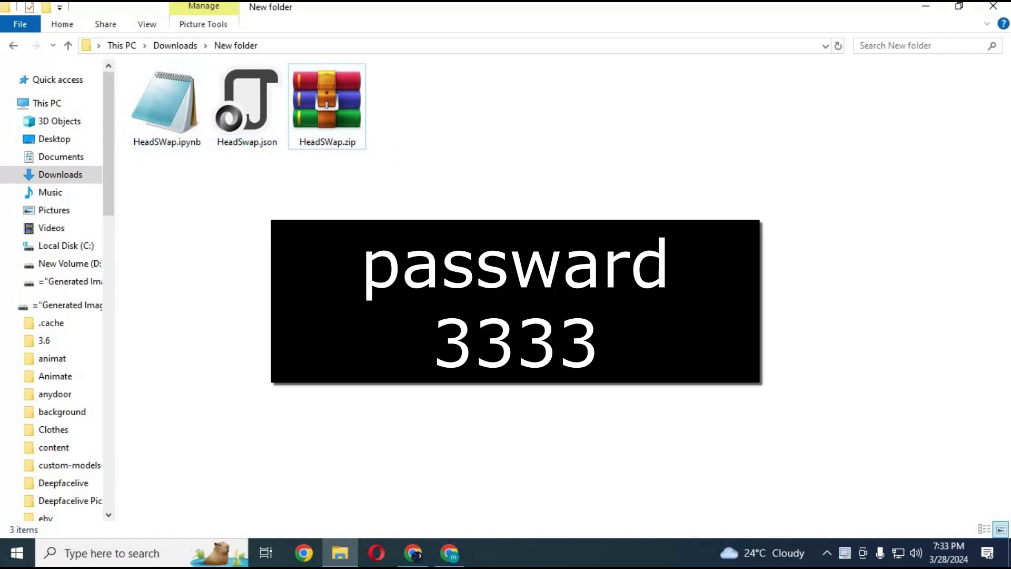
Step: Switch to the Kaggle home page in Chrome and create a new notebook
left_click(413, 554)
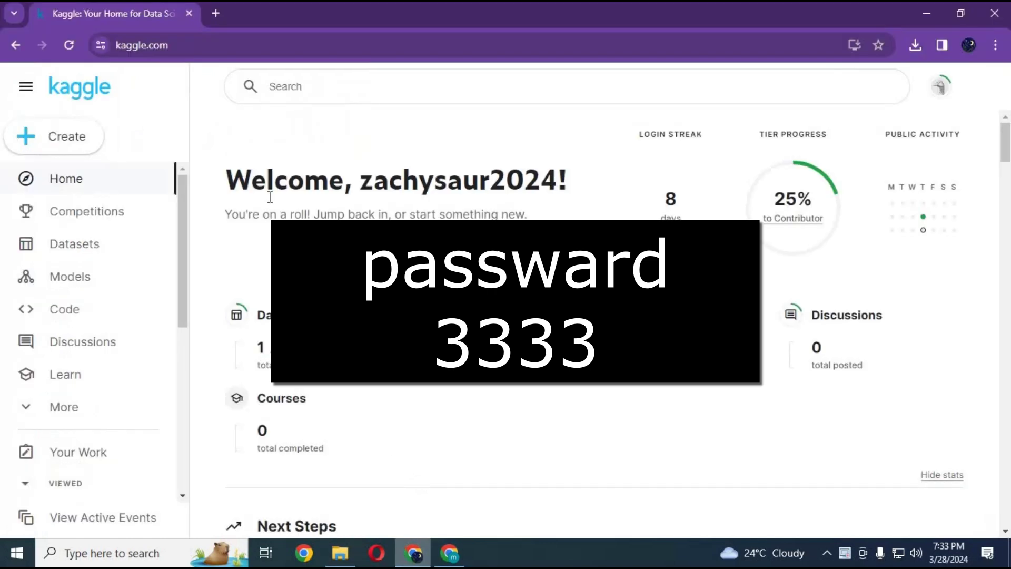
left_click(180, 46)
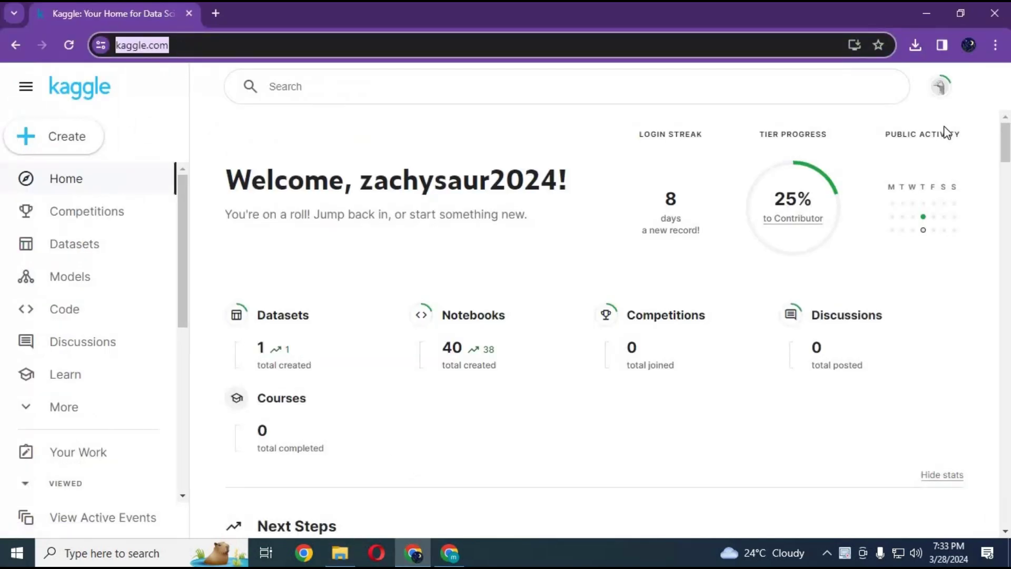
left_click(51, 140)
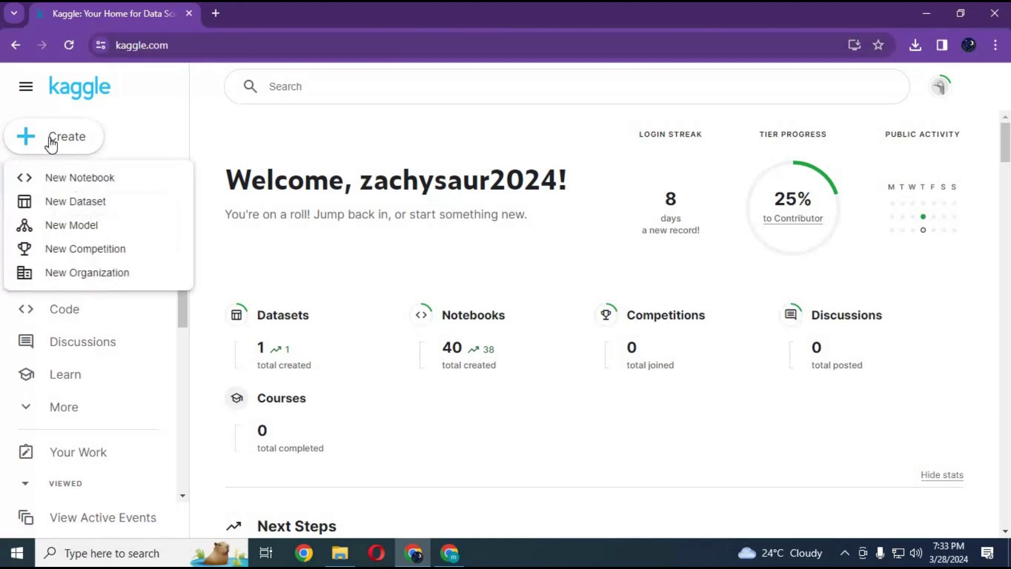
left_click(74, 180)
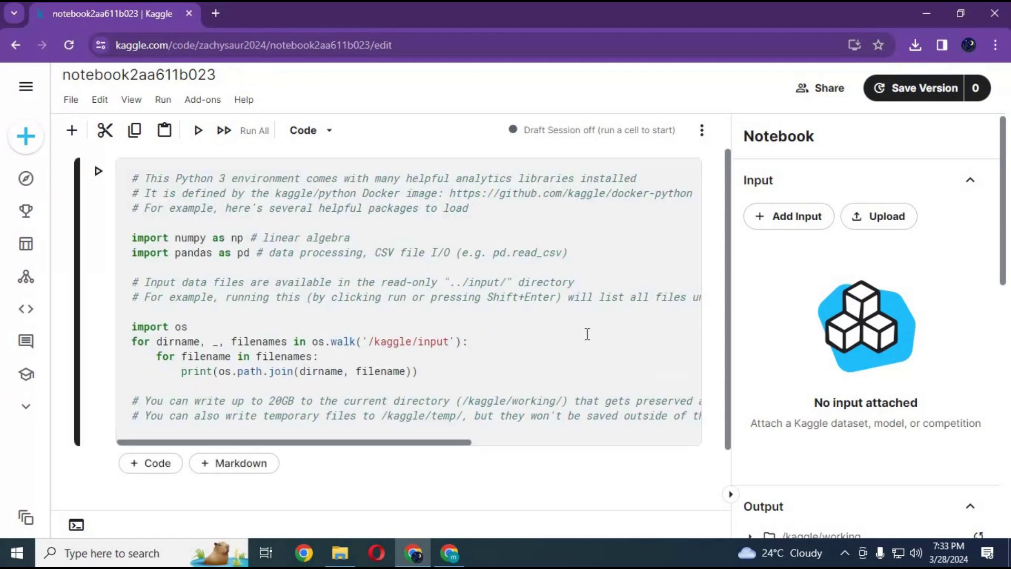
Step: Import HeadSWap.ipynb from New folder in Downloads into the notebook and accept the updated settings
left_click(71, 100)
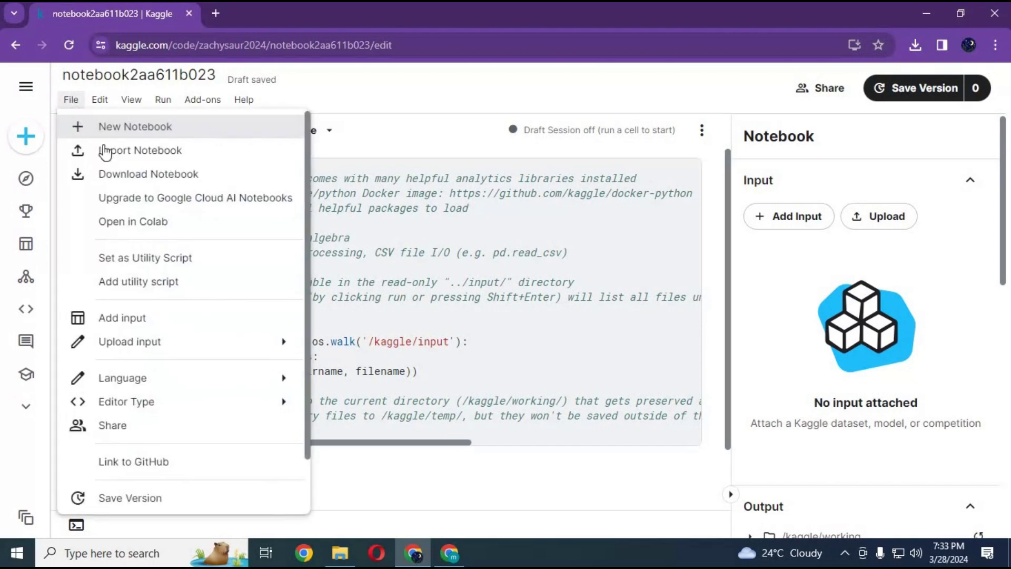
left_click(150, 154)
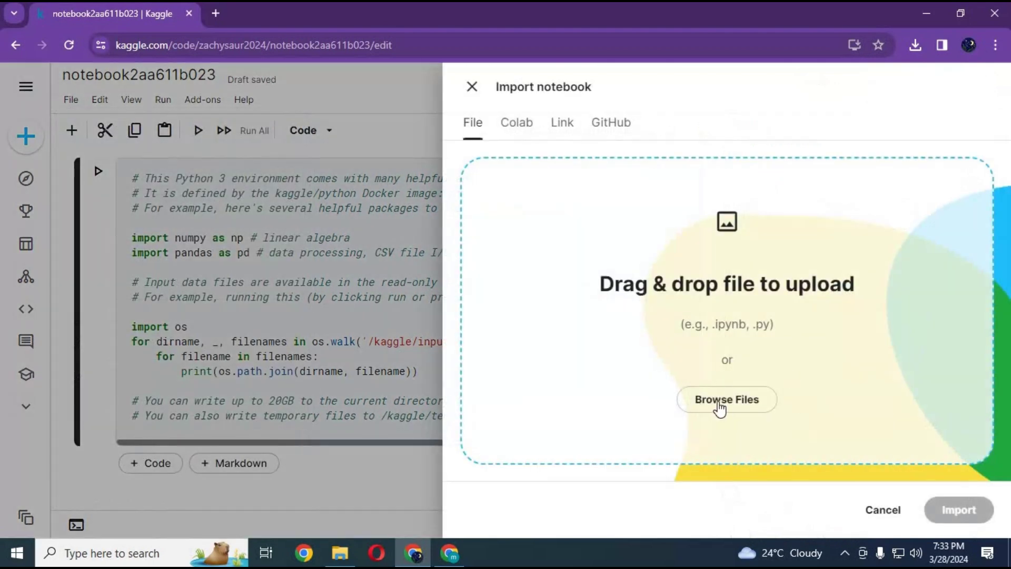
left_click(627, 365)
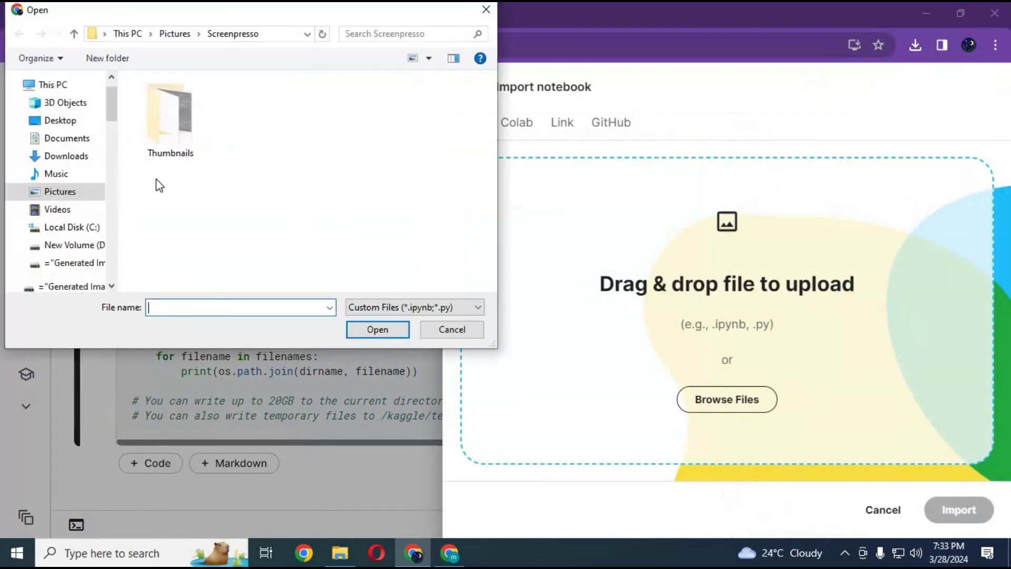
left_click(84, 158)
double_click(175, 242)
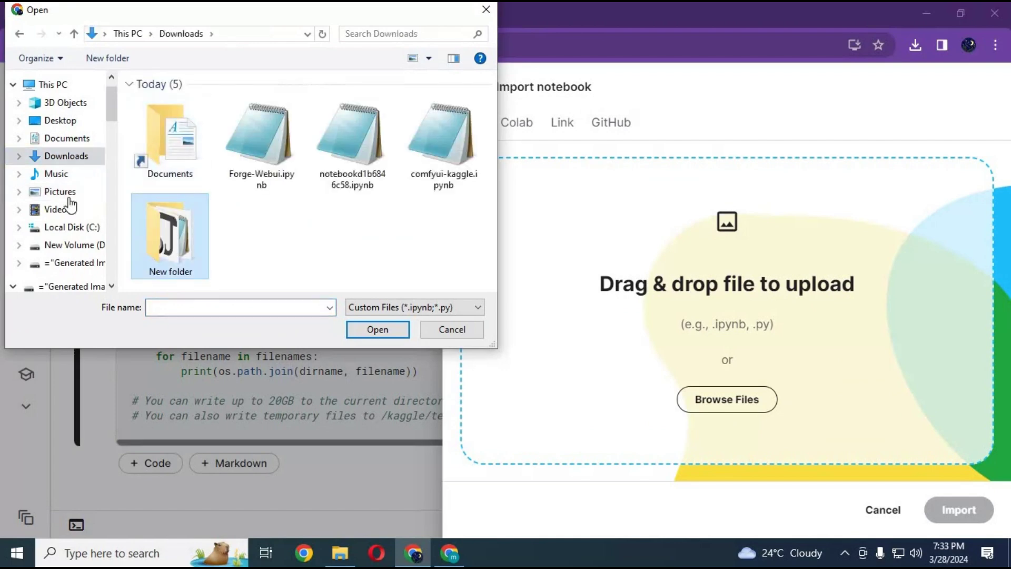
double_click(192, 147)
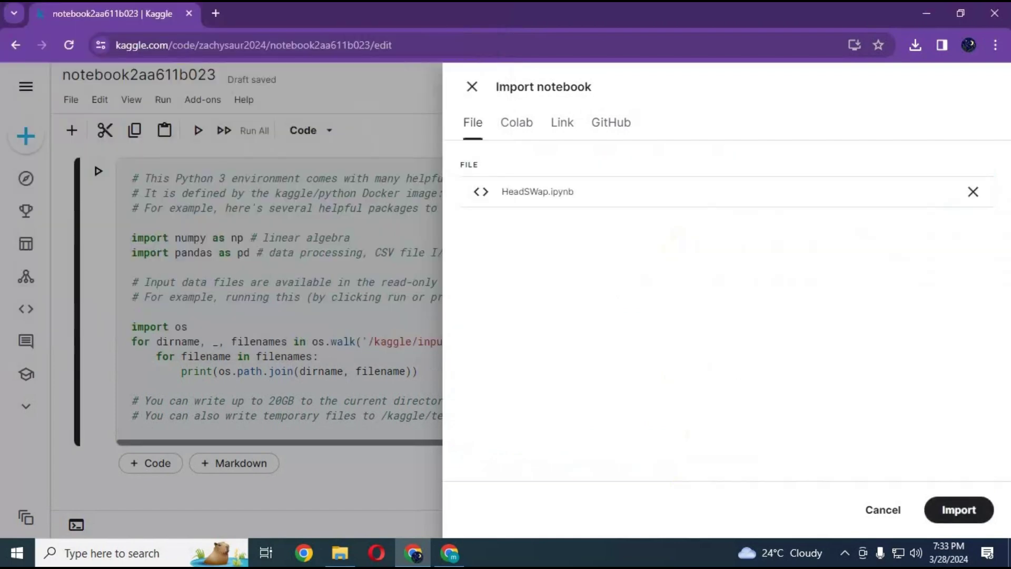
left_click(958, 510)
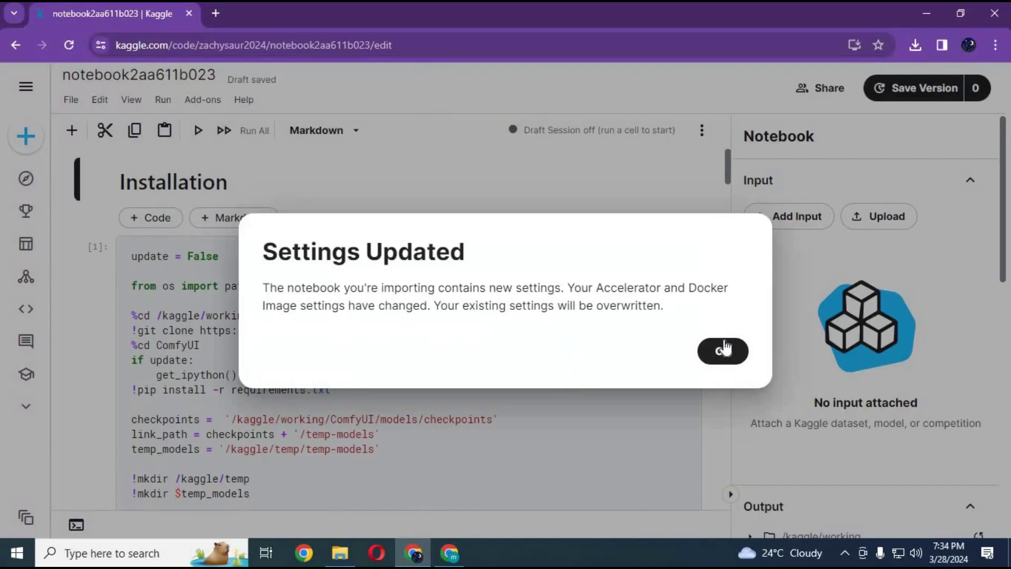
left_click(723, 351)
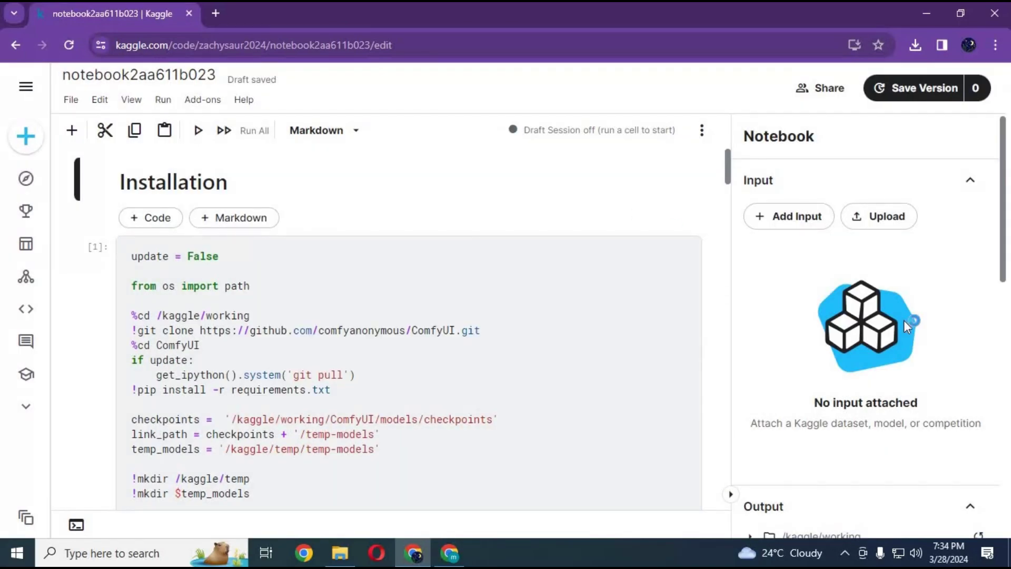
Step: Set the notebook's session persistence to Variables and Files, and check that internet access is on
scroll(907, 326, "down", 5)
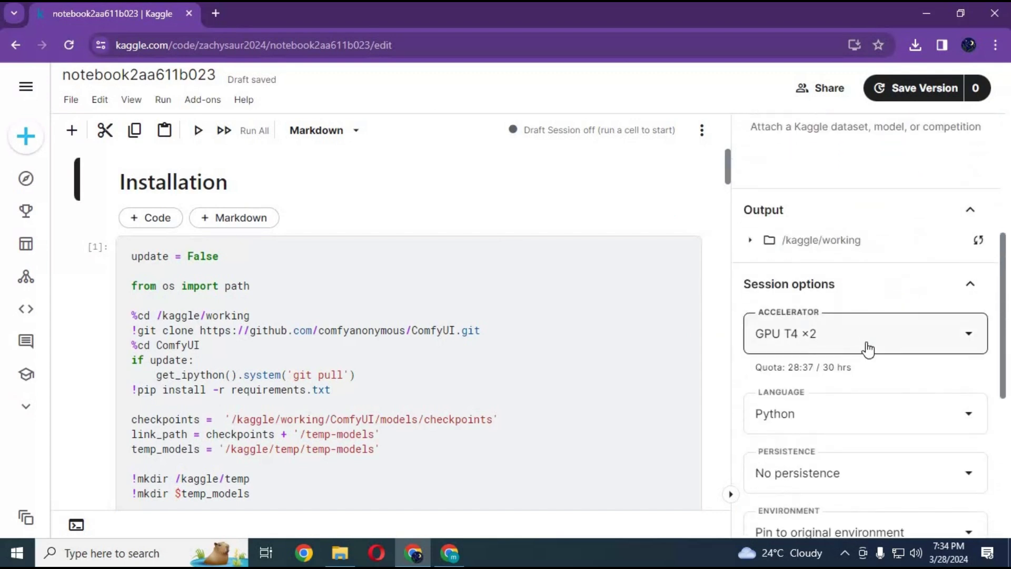
scroll(853, 368, "down", 2)
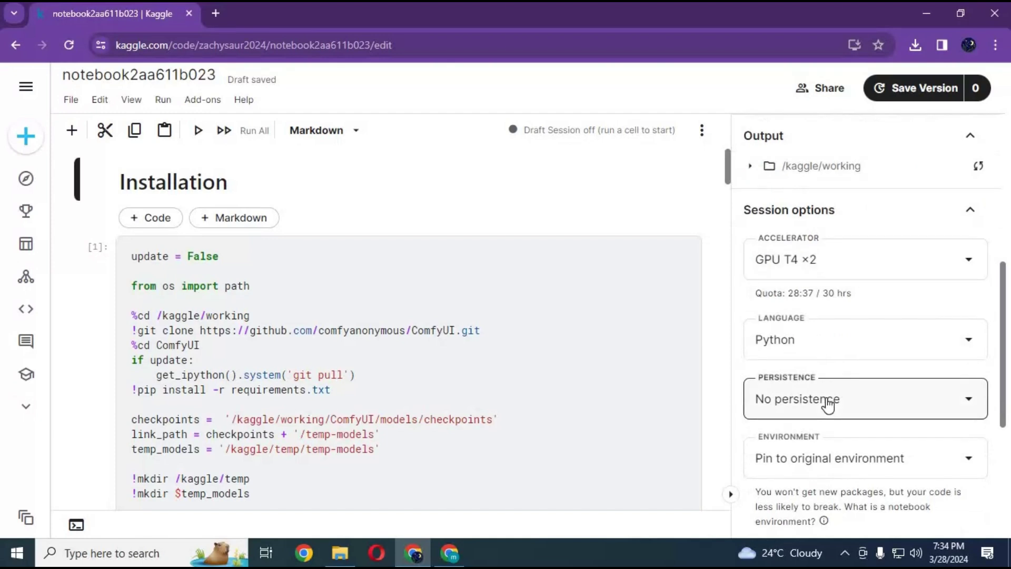
left_click(827, 403)
left_click(796, 482)
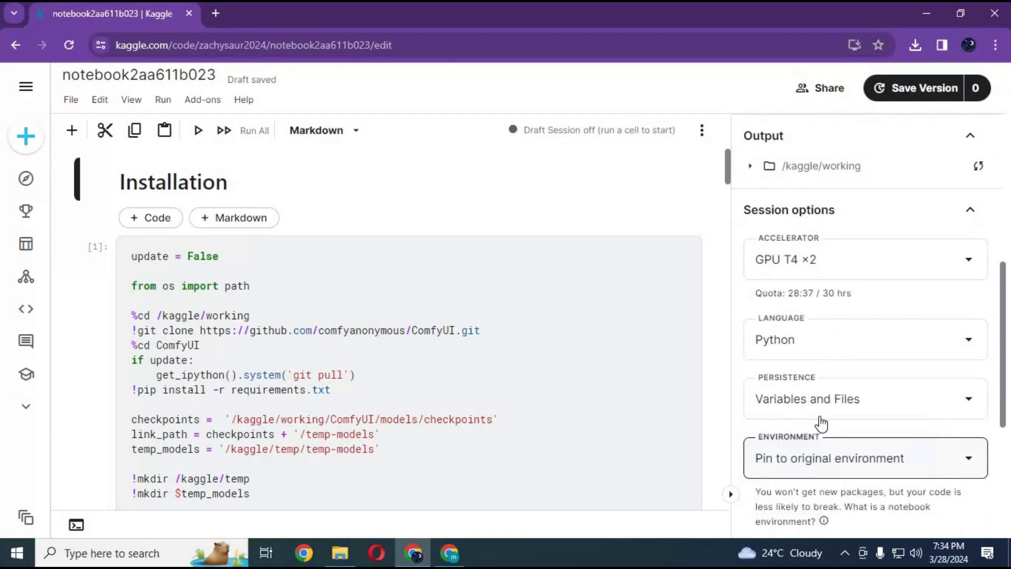
scroll(803, 408, "down", 4)
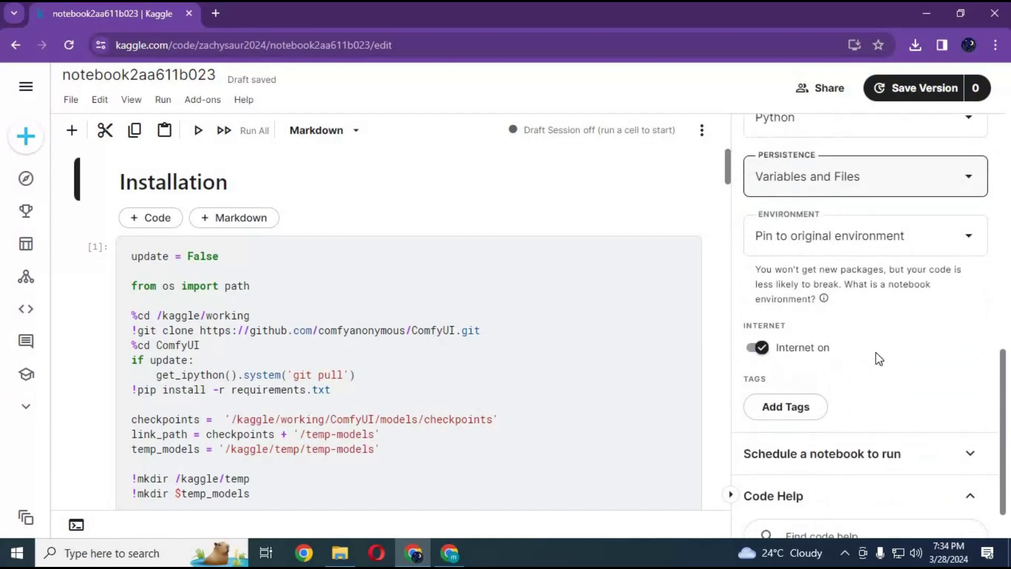
left_click(876, 352)
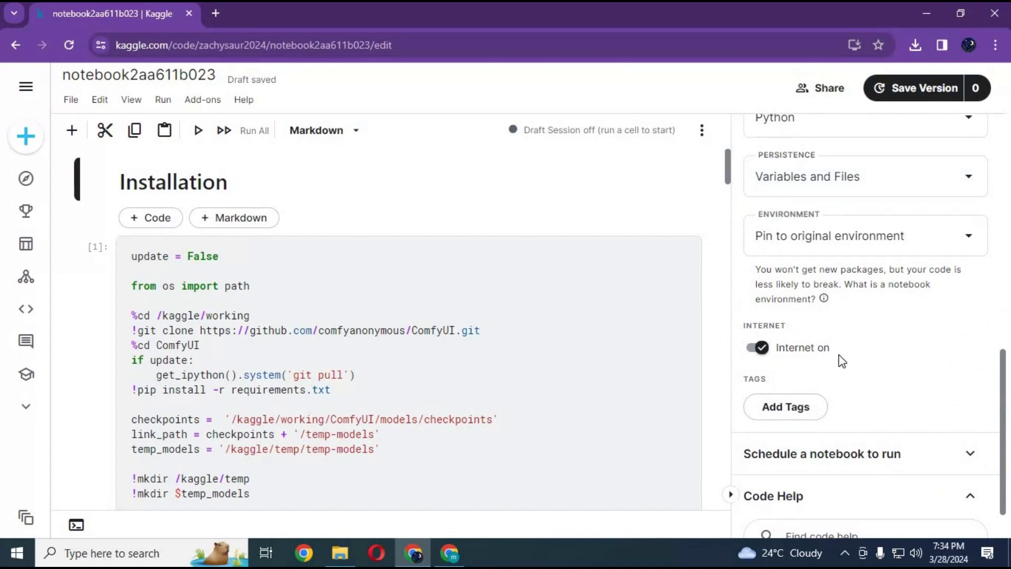
Step: Start the notebook's draft session
left_click(701, 131)
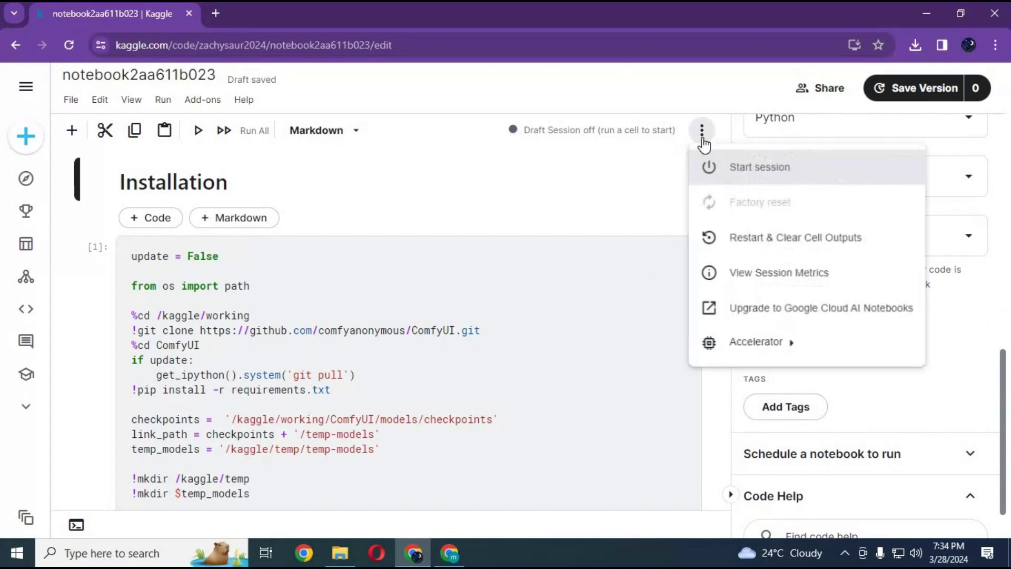
left_click(764, 179)
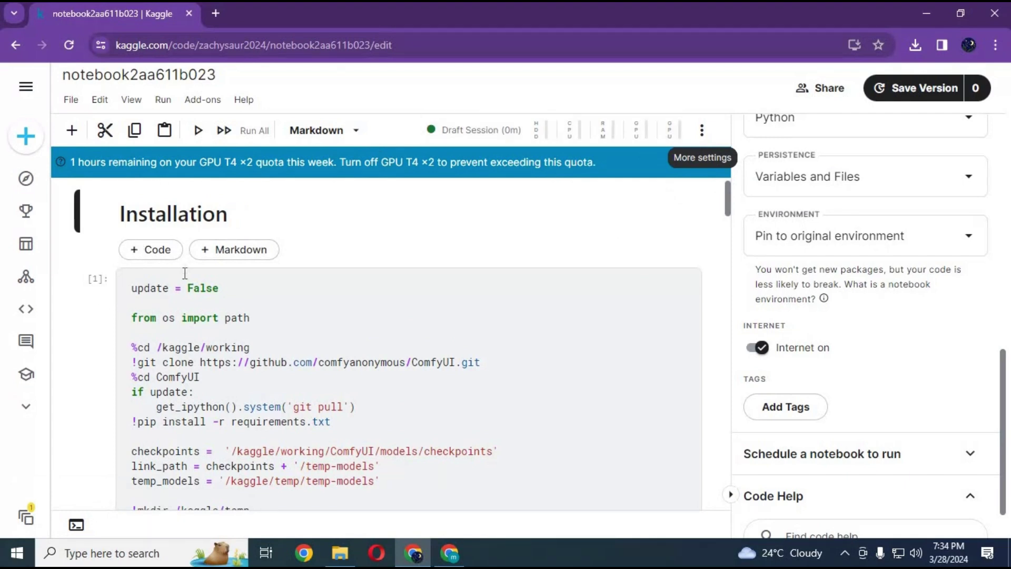
Step: Run the first code cell under Installation and dismiss the GPU quota notice
scroll(185, 273, "down", 5)
scroll(181, 274, "up", 4)
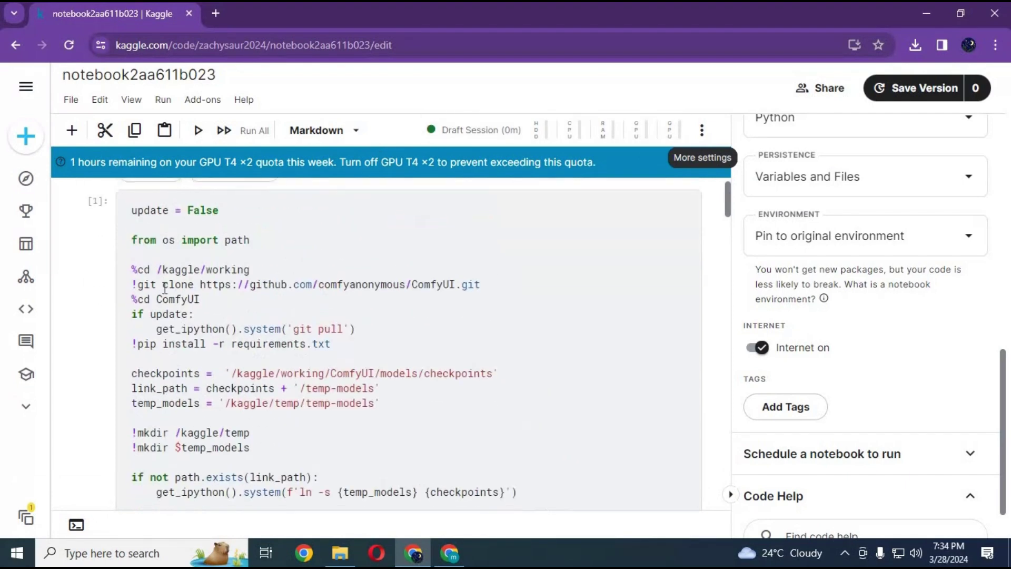
scroll(150, 273, "up", 1)
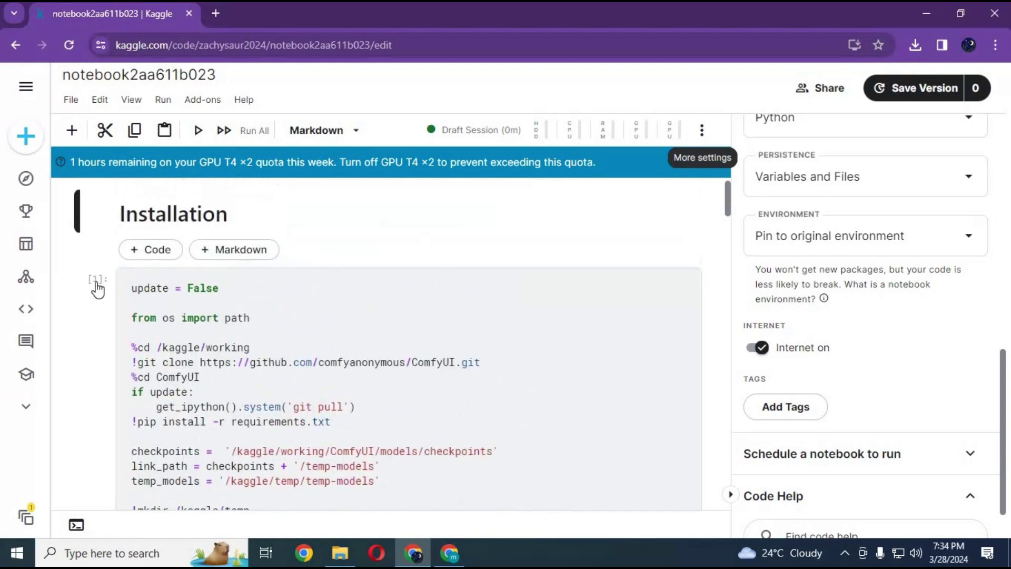
left_click(98, 288)
left_click(97, 284)
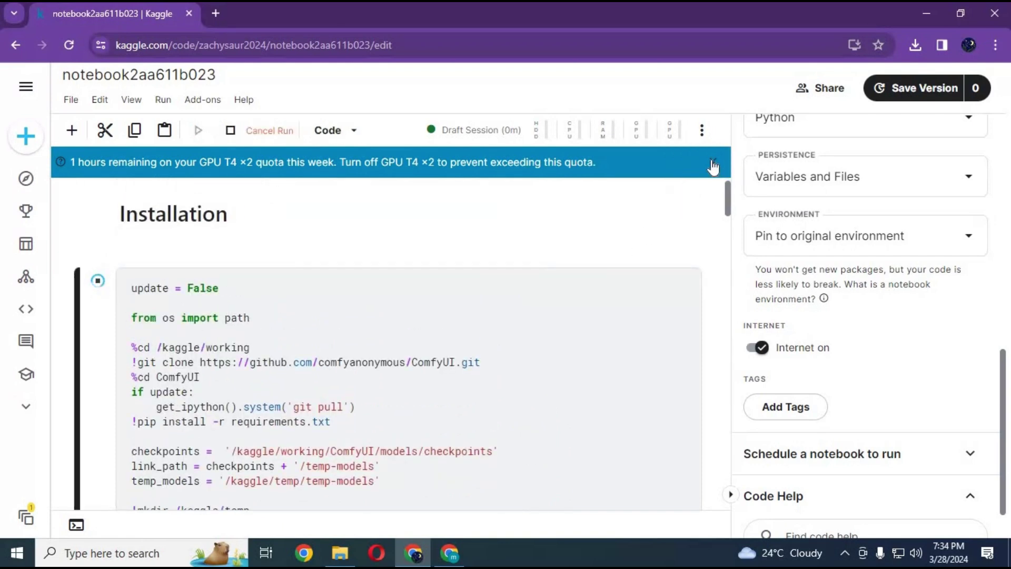
left_click(713, 162)
scroll(598, 266, "down", 10)
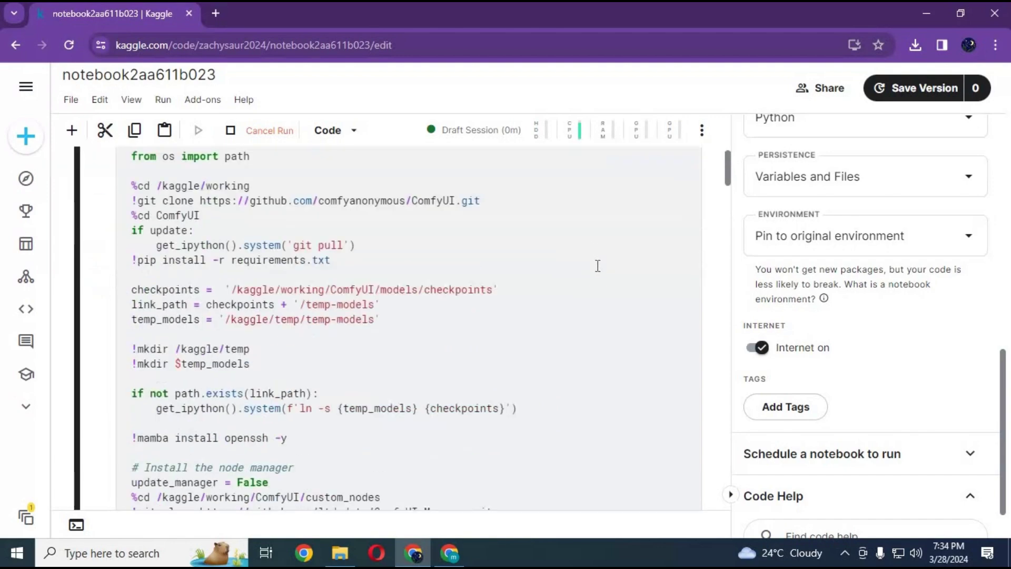
Step: Run the cell under Install a model to download PhotoRealV1.5.safetensors from its Civitai model URL
scroll(598, 266, "down", 7)
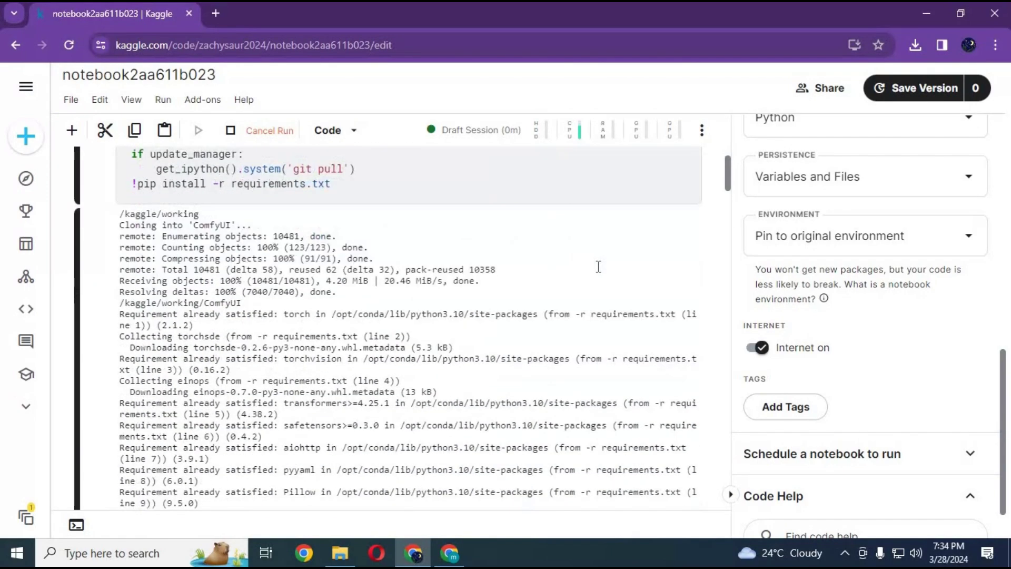
scroll(598, 266, "down", 8)
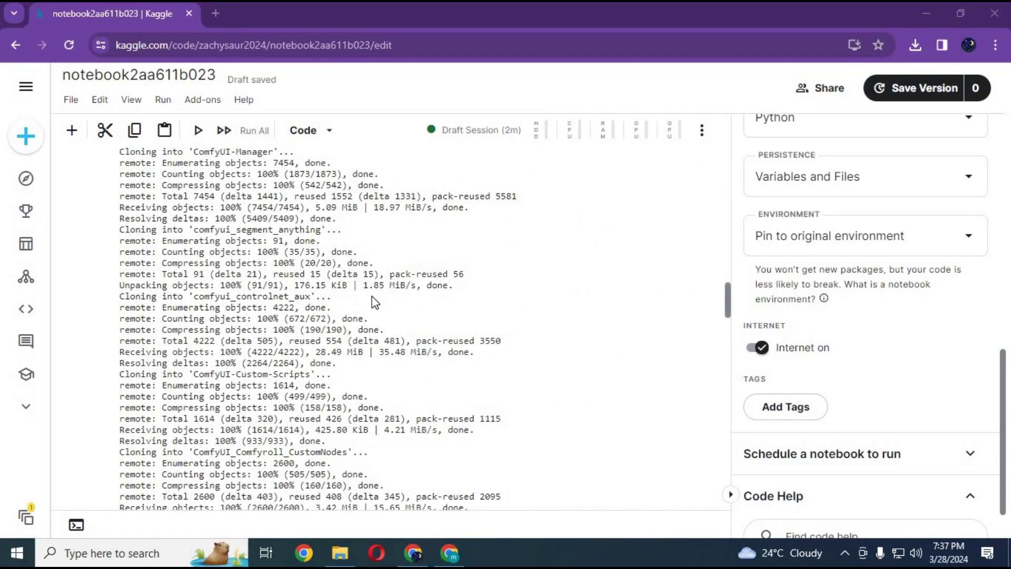
scroll(372, 300, "down", 8)
scroll(373, 308, "down", 10)
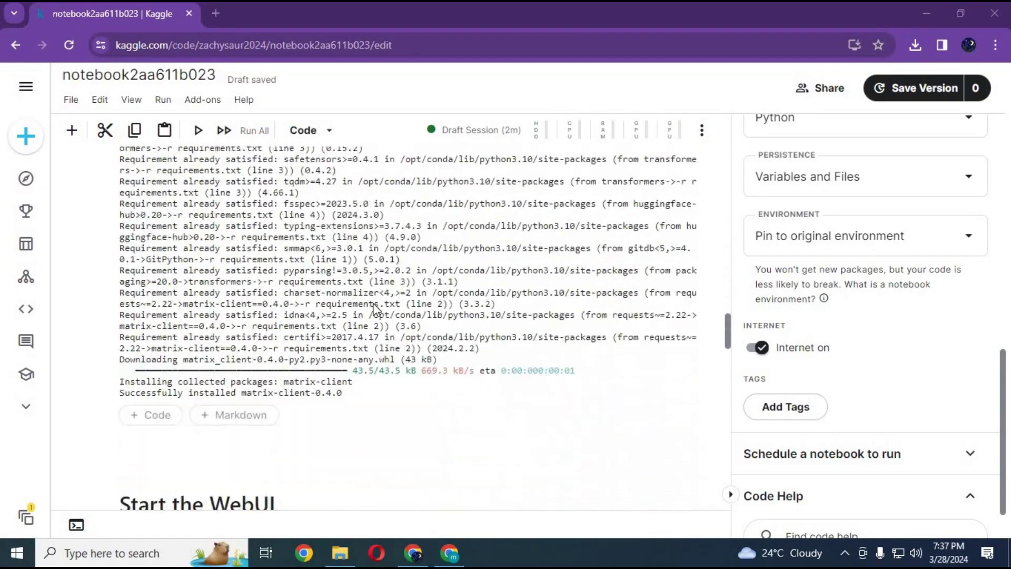
scroll(374, 308, "down", 10)
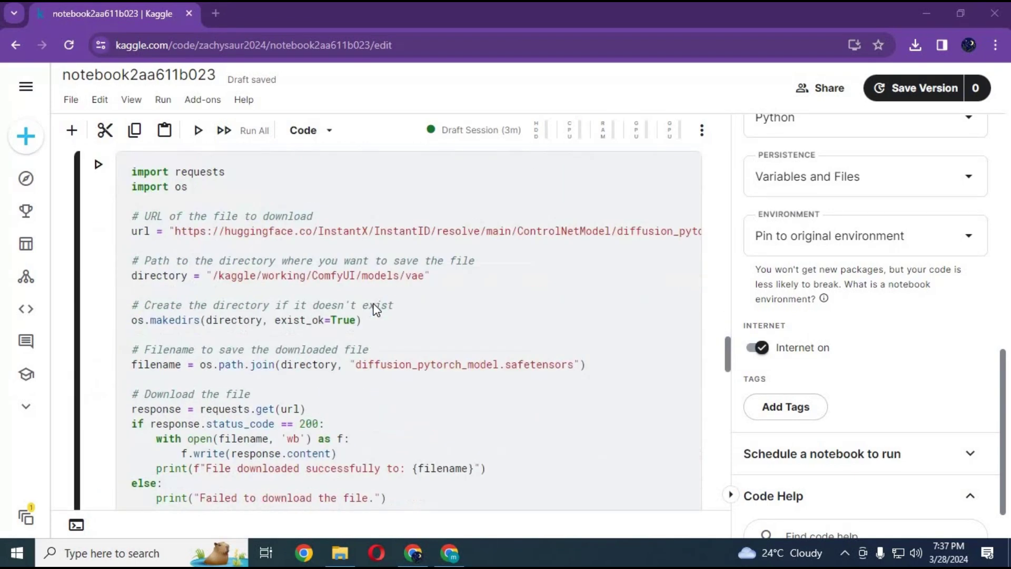
scroll(377, 311, "down", 10)
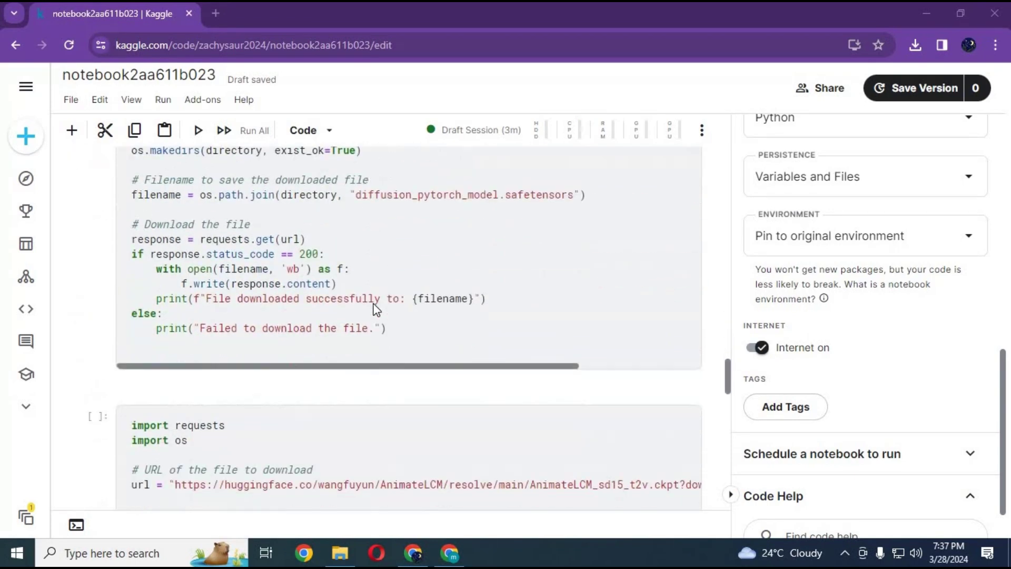
scroll(376, 310, "down", 3)
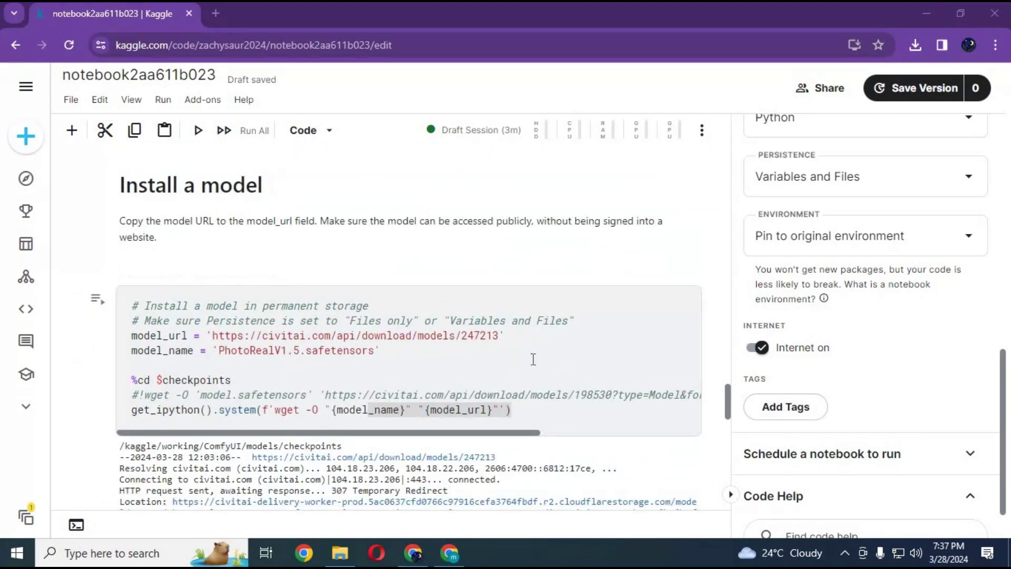
left_click_drag(498, 335, 214, 340)
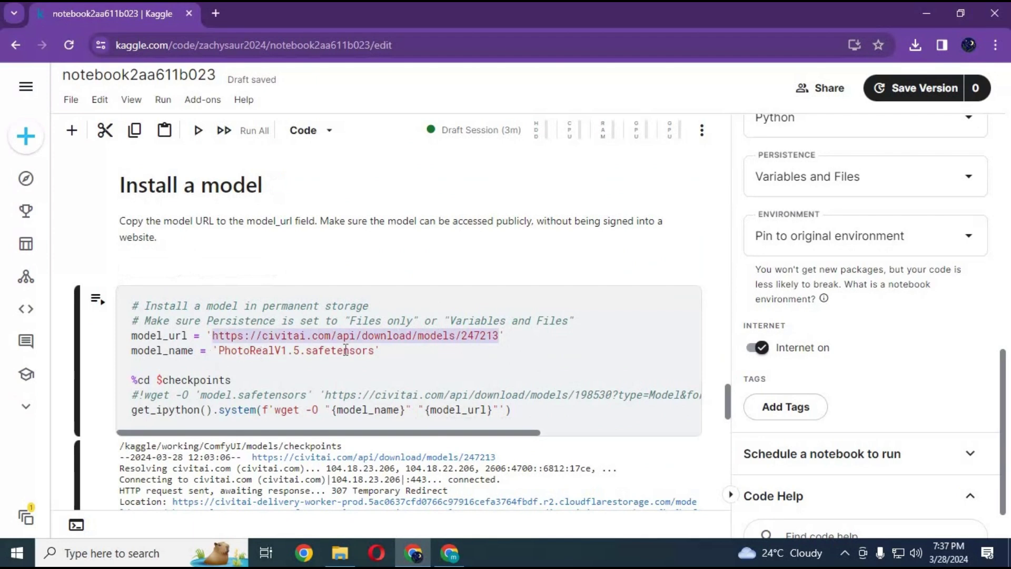
left_click(96, 304)
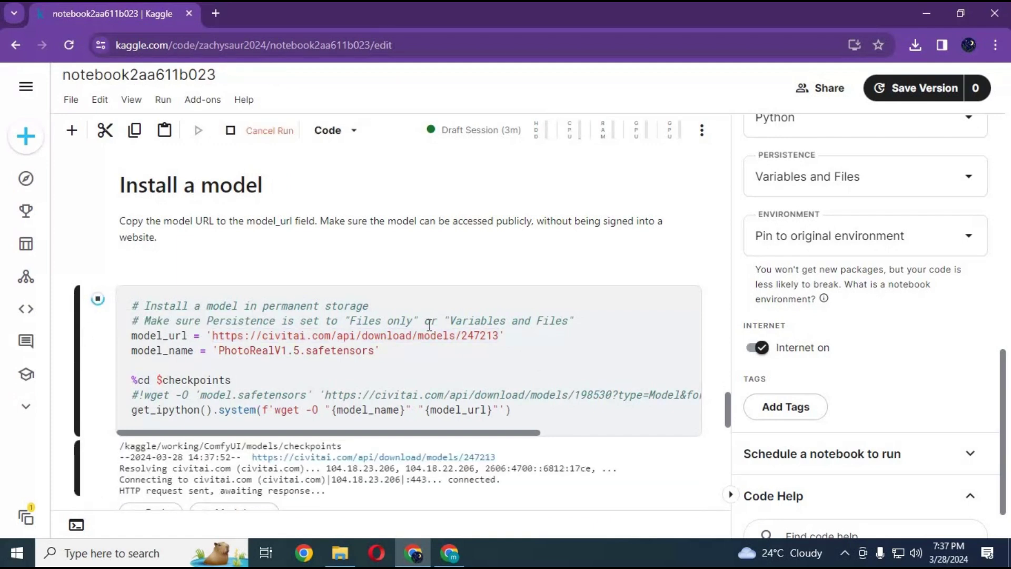
scroll(427, 330, "down", 5)
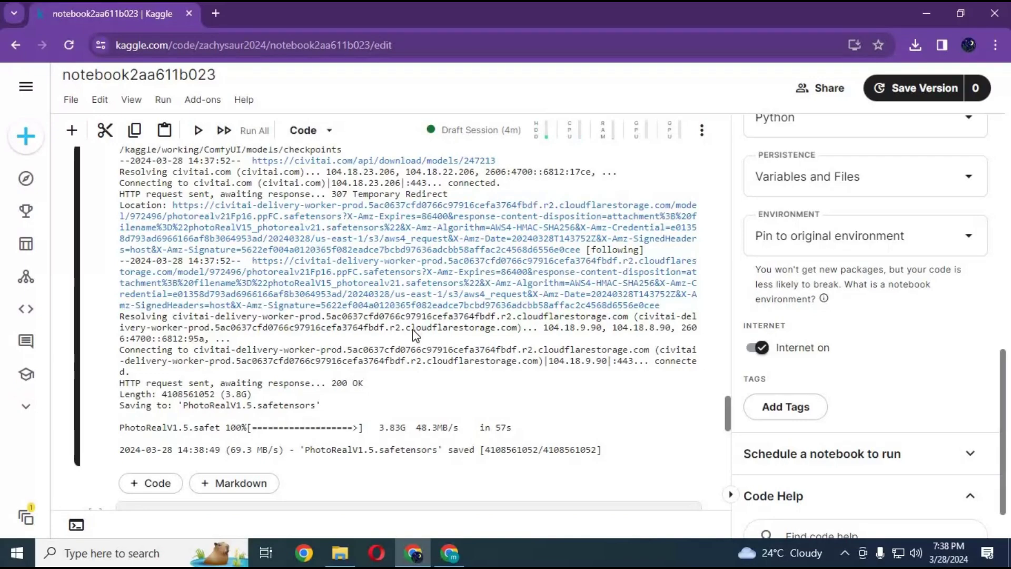
Step: Run the Starting with RemoteMoe cell under Start the WebUI
scroll(413, 329, "up", 10)
scroll(412, 330, "up", 10)
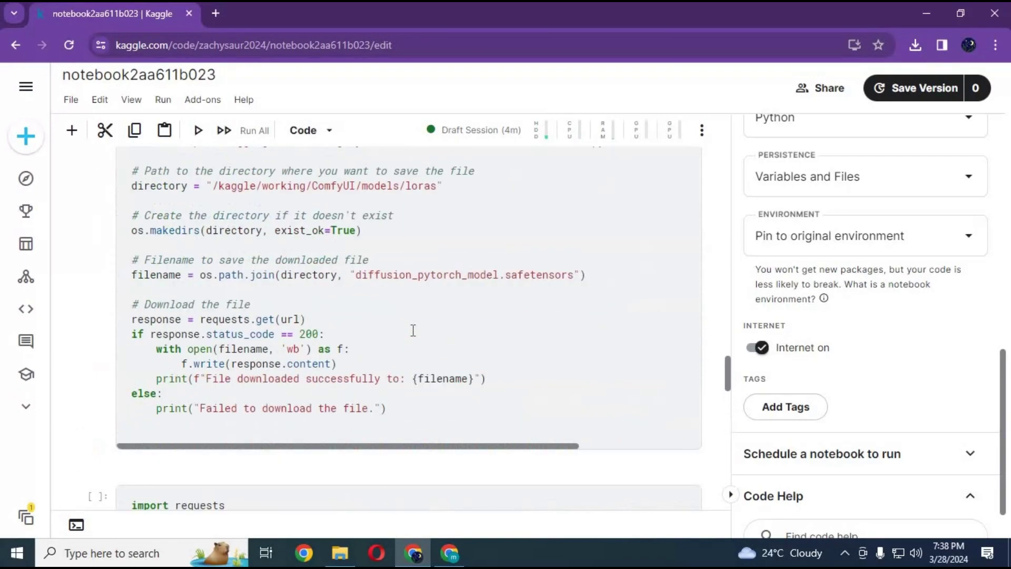
scroll(413, 332, "up", 5)
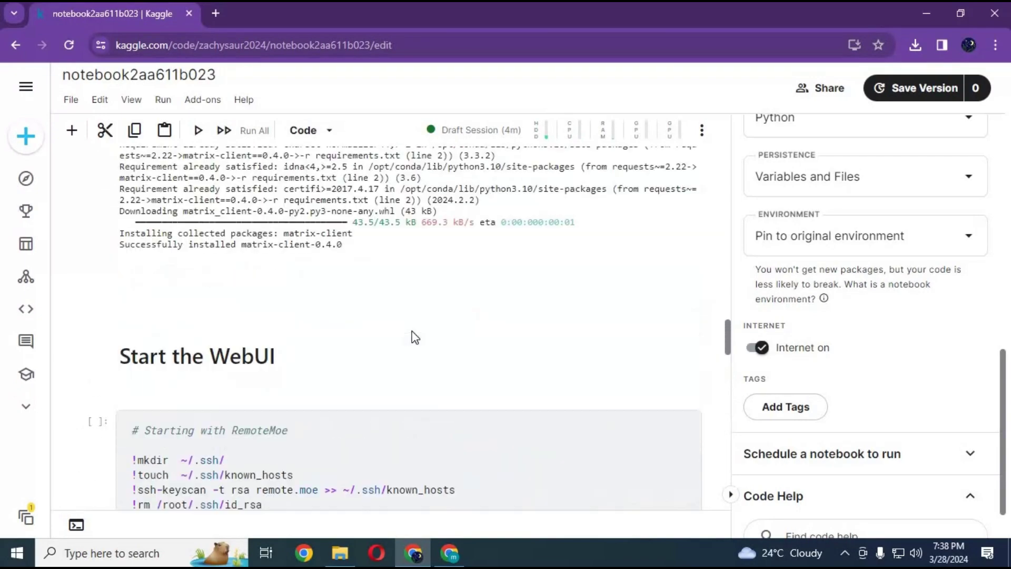
scroll(413, 337, "down", 3)
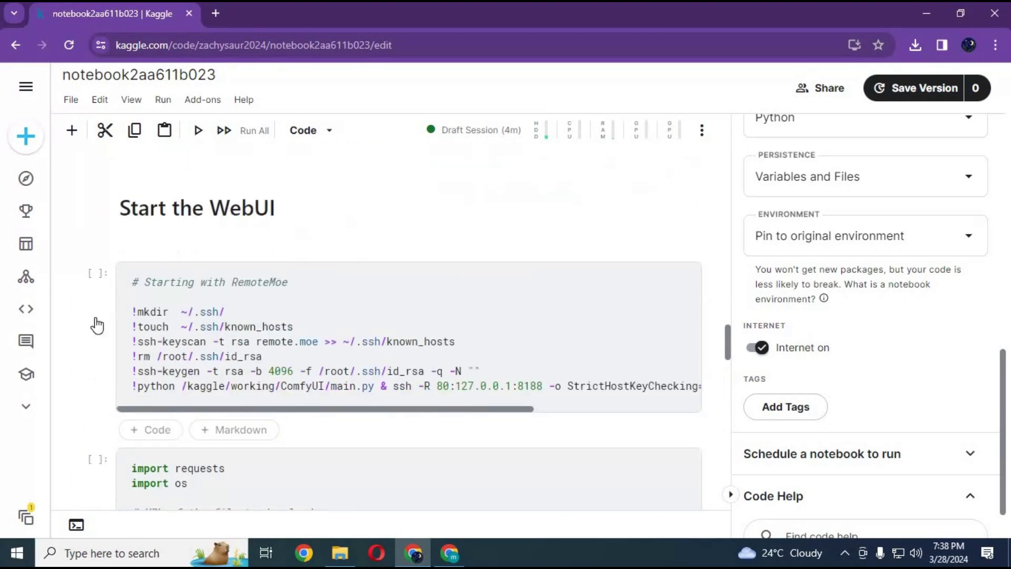
left_click(98, 279)
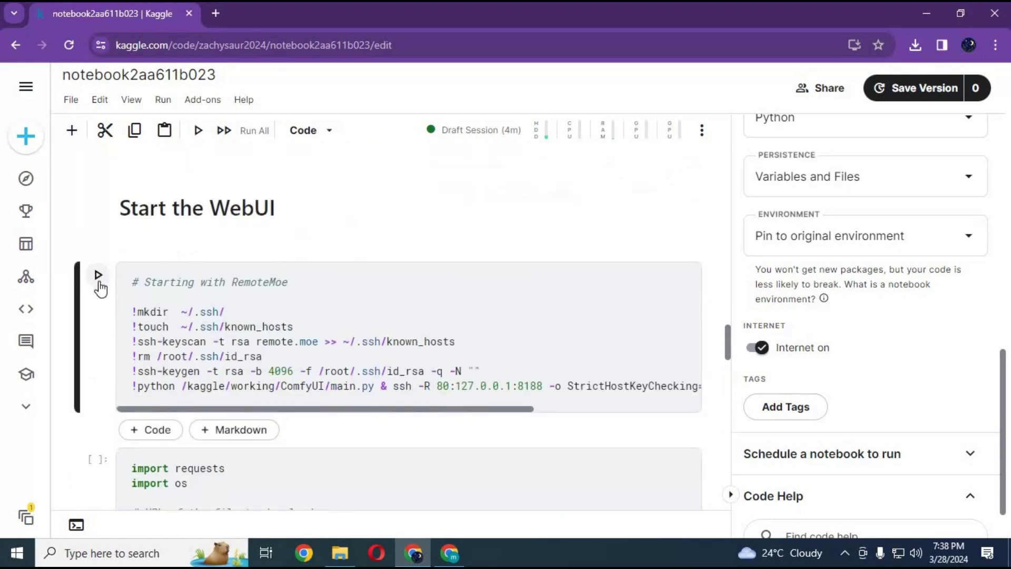
left_click(99, 276)
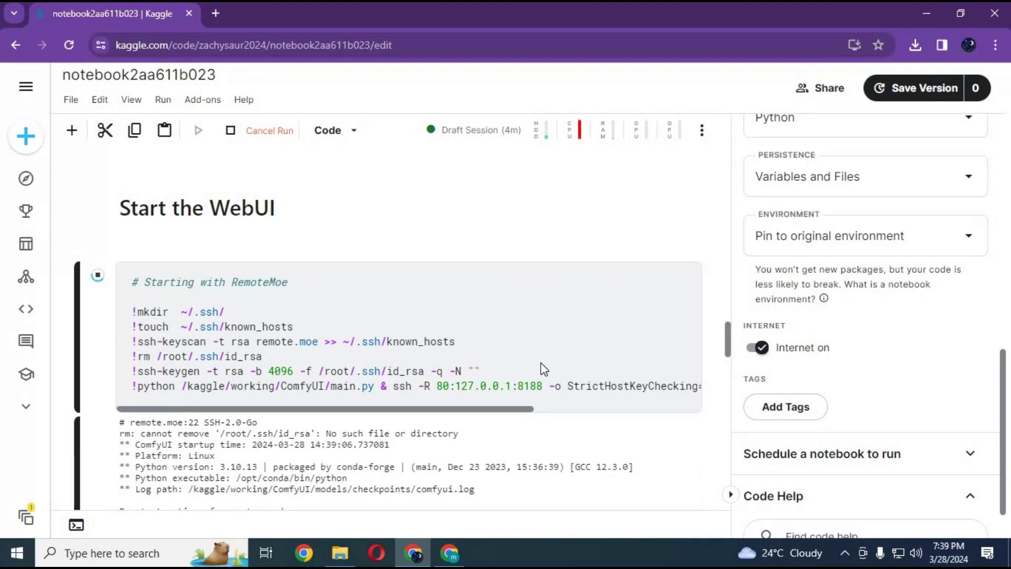
Step: Open the ComfyUI web interface from the remote.moe link in the running cell's output
scroll(544, 369, "down", 3)
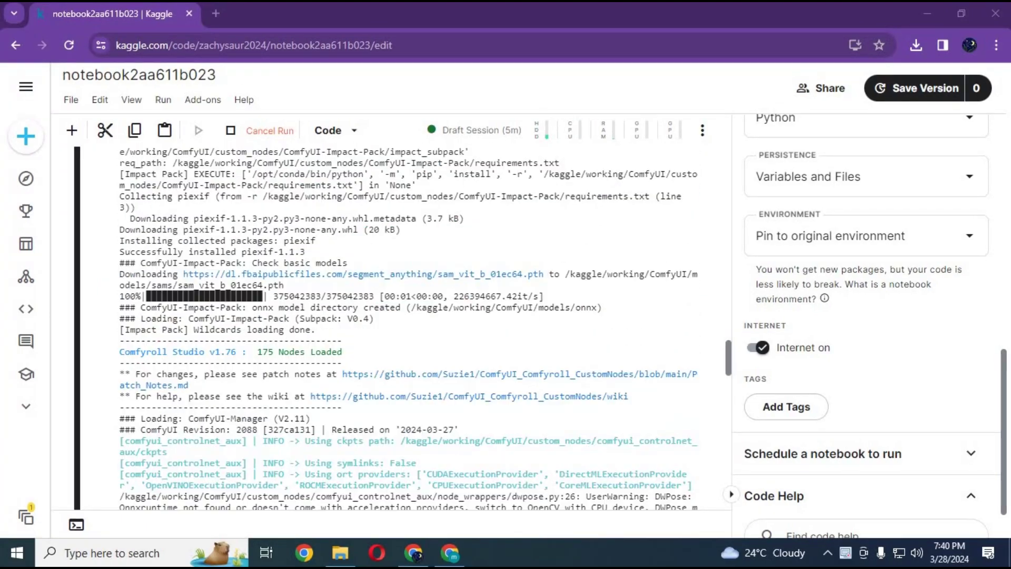
scroll(387, 283, "down", 6)
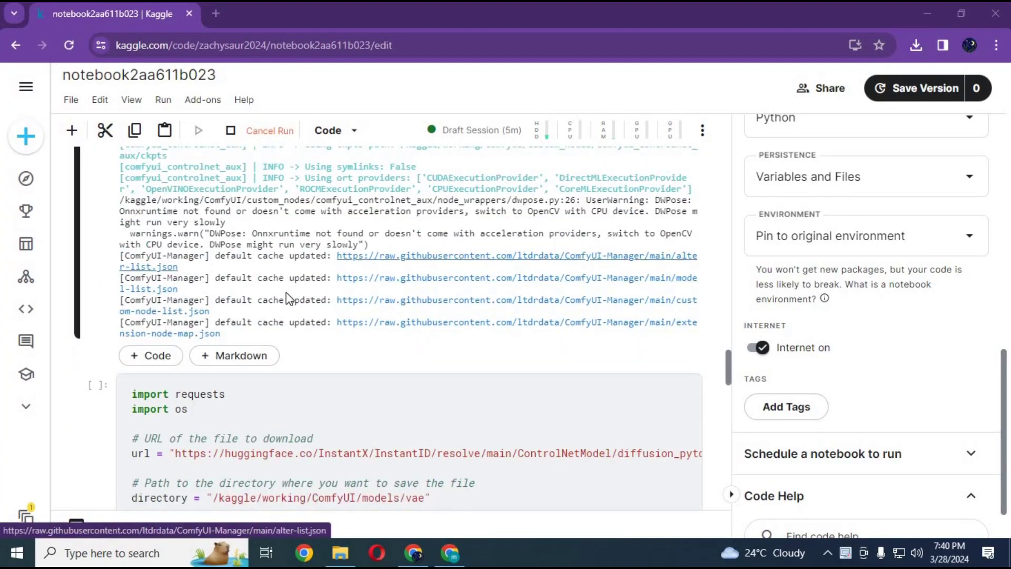
scroll(348, 315, "up", 10)
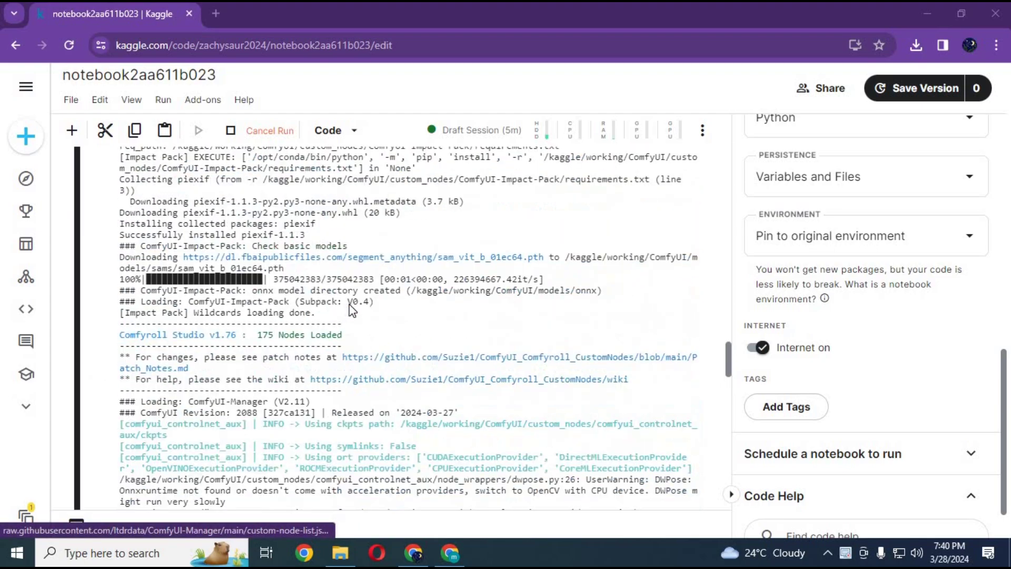
scroll(351, 311, "up", 15)
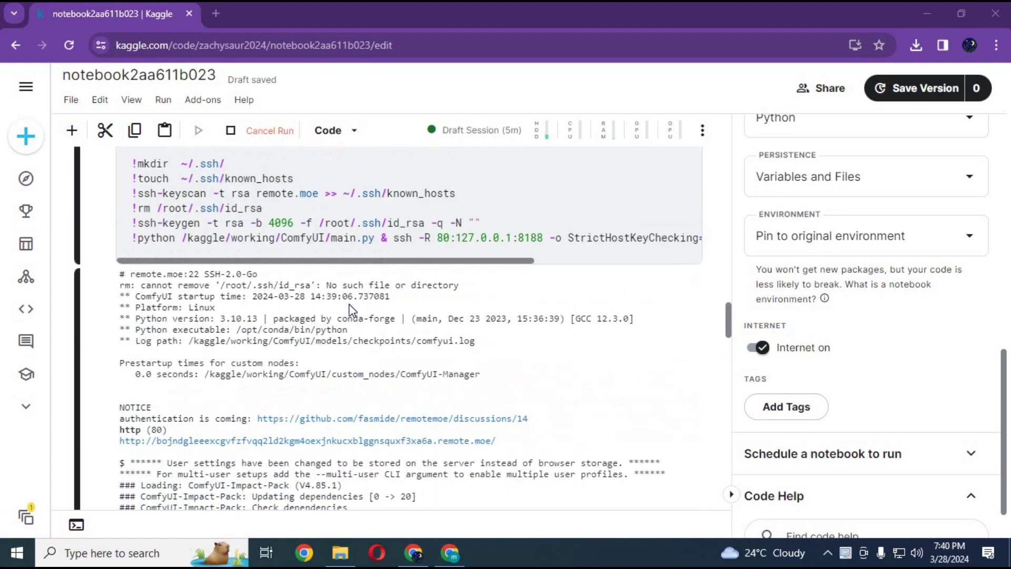
left_click(431, 441)
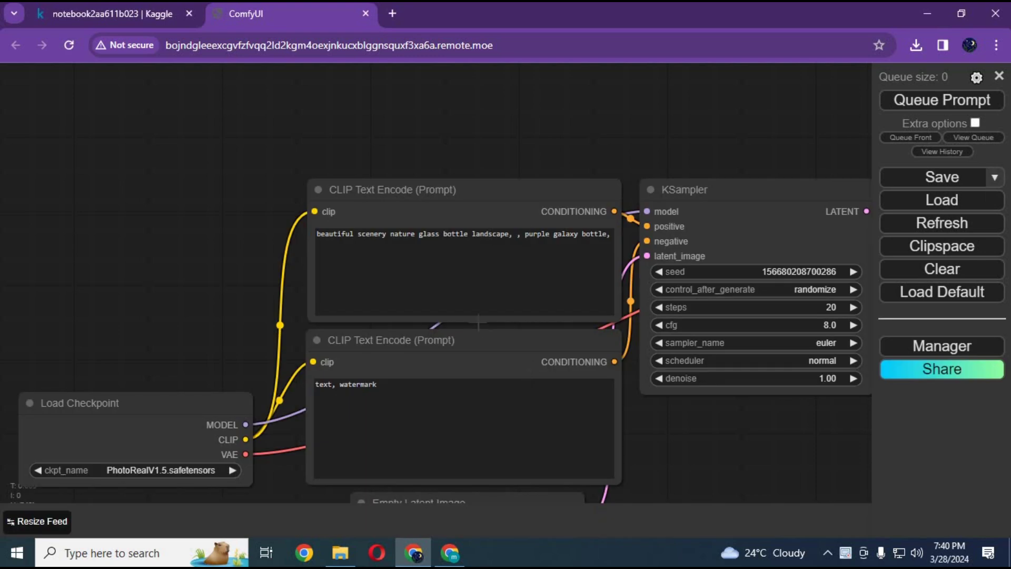
Step: Queue the default text-to-image workflow as a test and view the image in the Save Image node
scroll(721, 430, "down", 3)
left_click_drag(553, 286, 582, 364)
scroll(549, 371, "down", 1)
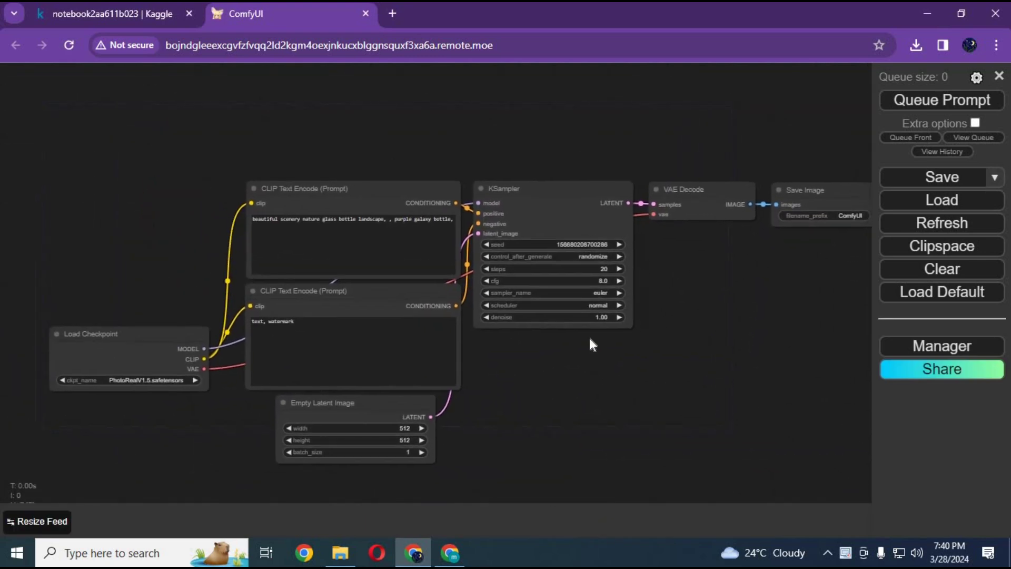
left_click(935, 101)
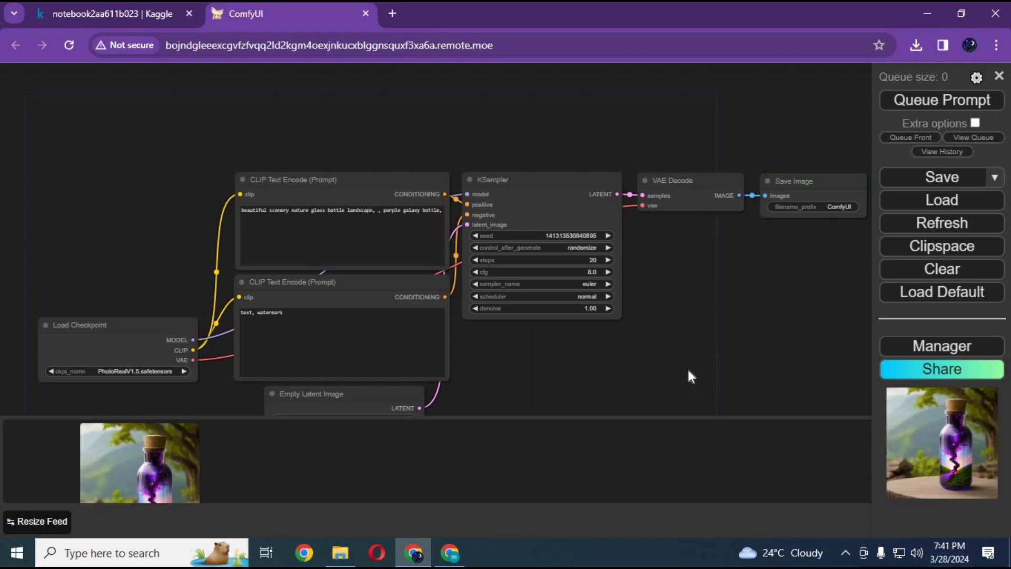
left_click_drag(687, 368, 532, 406)
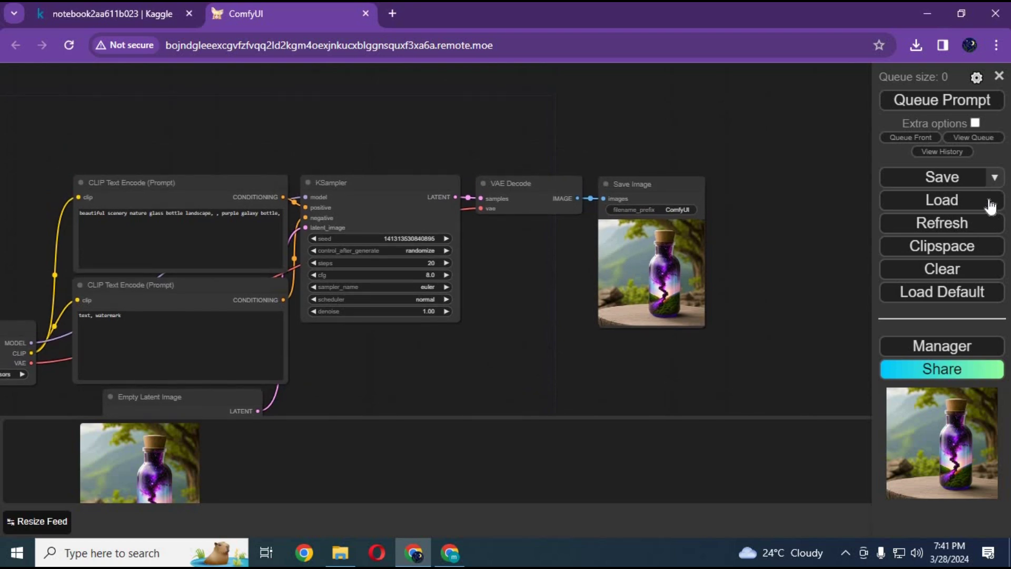
Step: Load the HeadSwap.json workflow, dismiss the missing-node notice and look over the red nodes in the graph
left_click(936, 199)
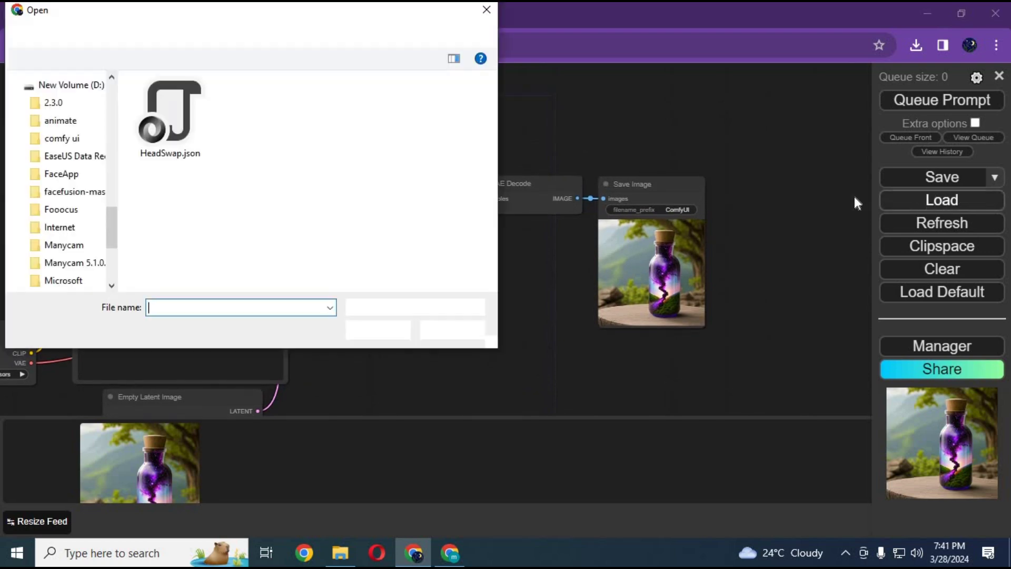
double_click(181, 142)
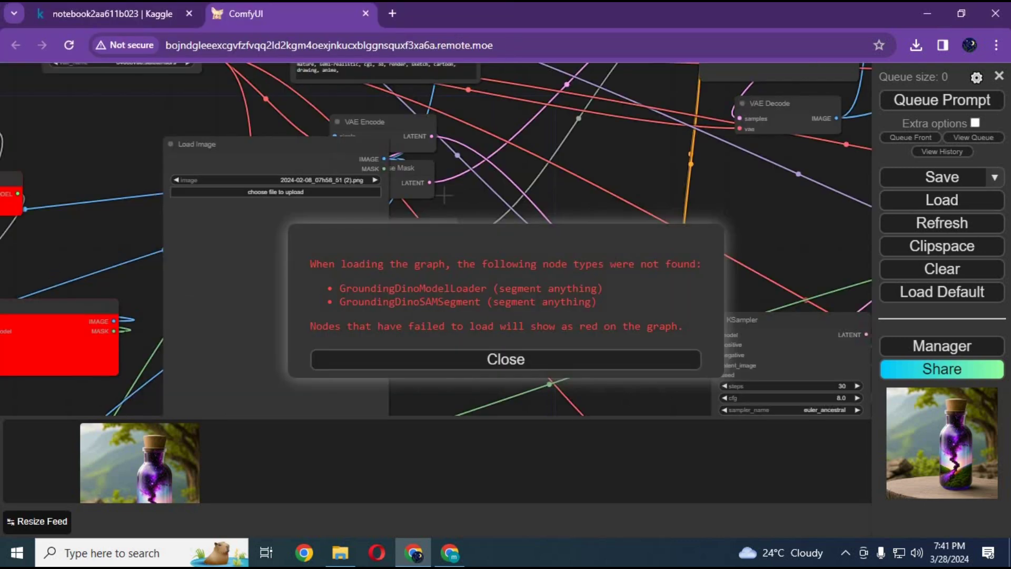
left_click(506, 359)
scroll(362, 294, "down", 5)
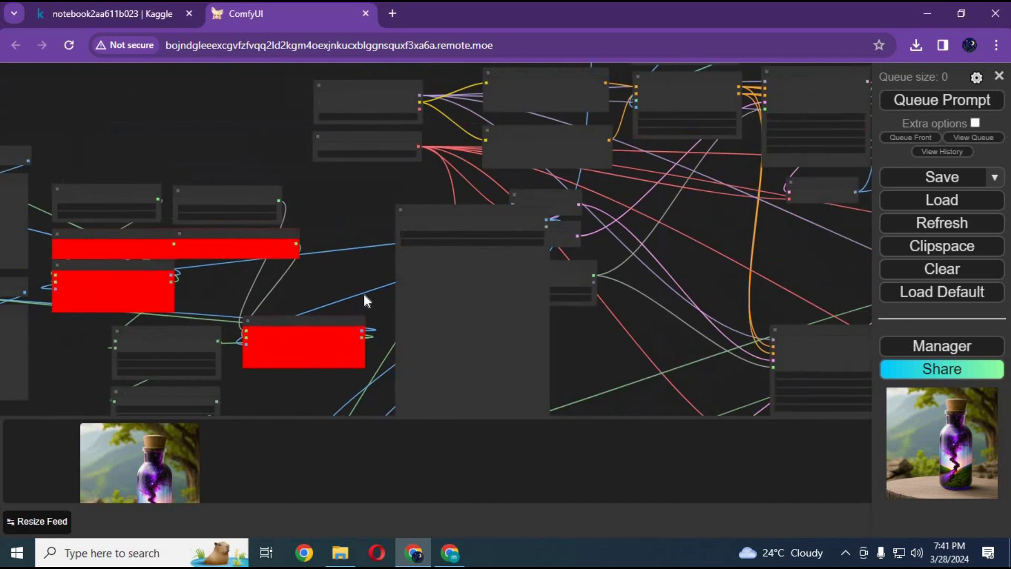
scroll(365, 298, "up", 3)
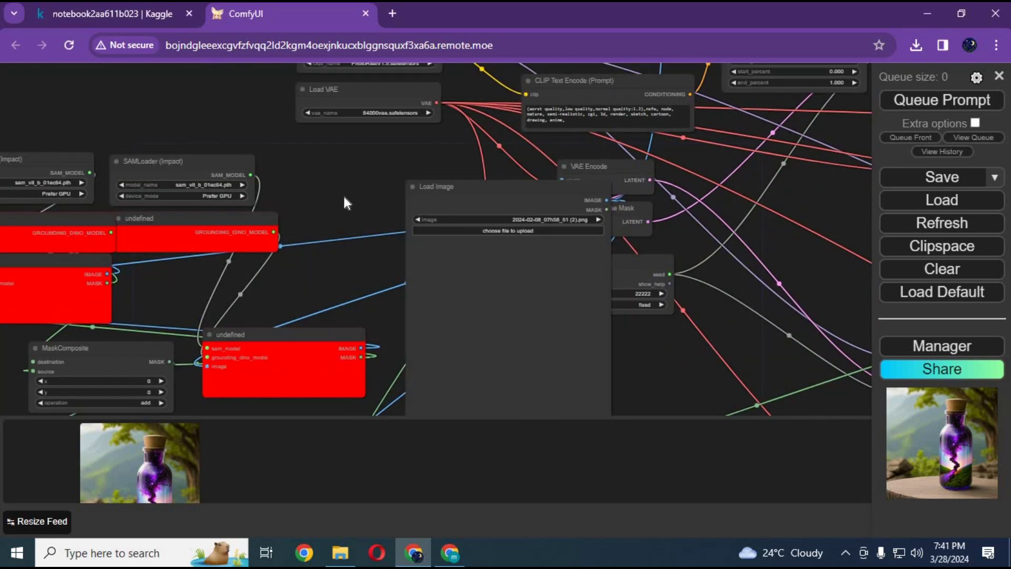
left_click_drag(534, 150, 276, 269)
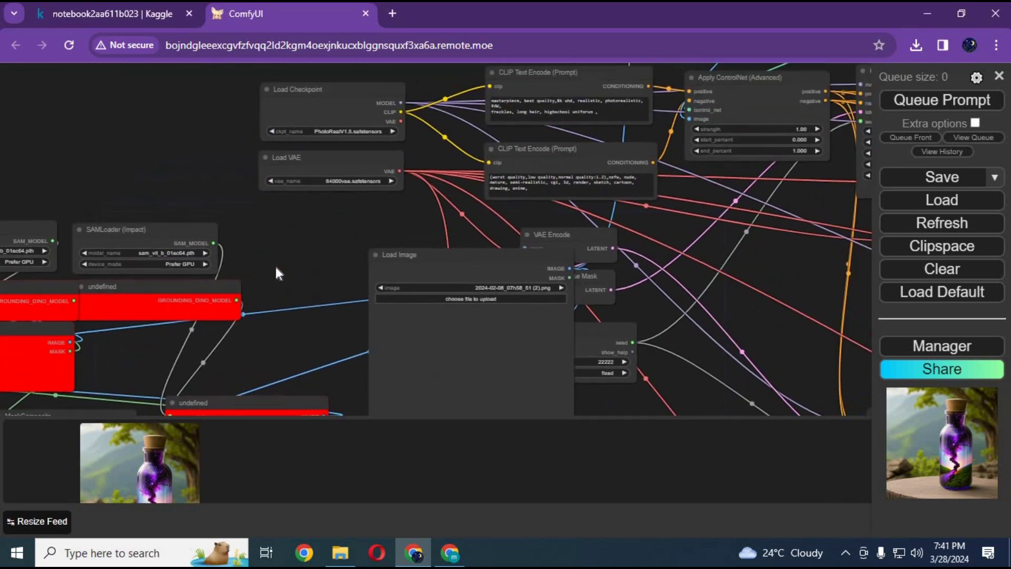
left_click_drag(182, 211, 314, 210)
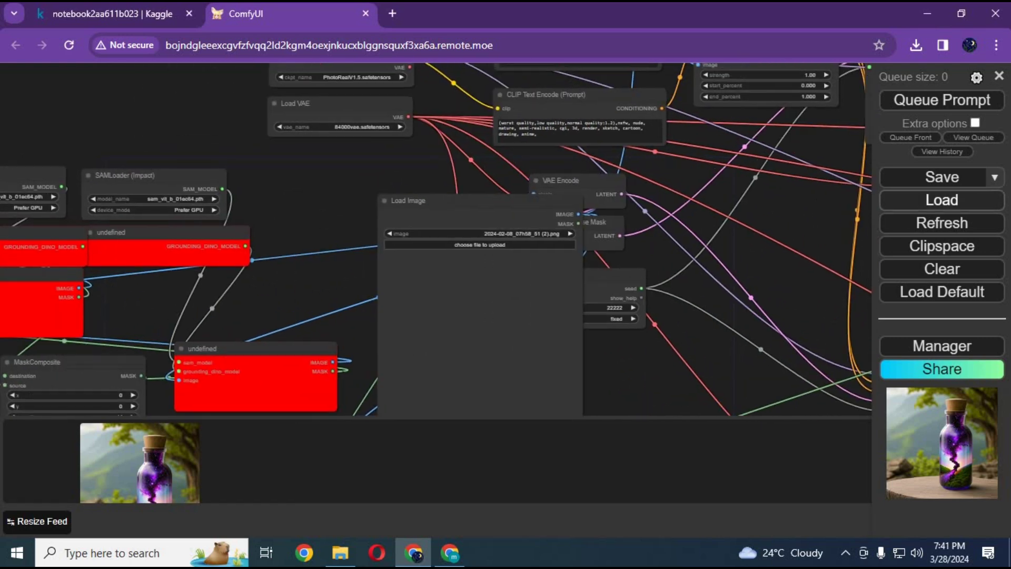
Step: Update the segment anything extension from ComfyUI Manager's list of missing custom nodes
left_click(946, 347)
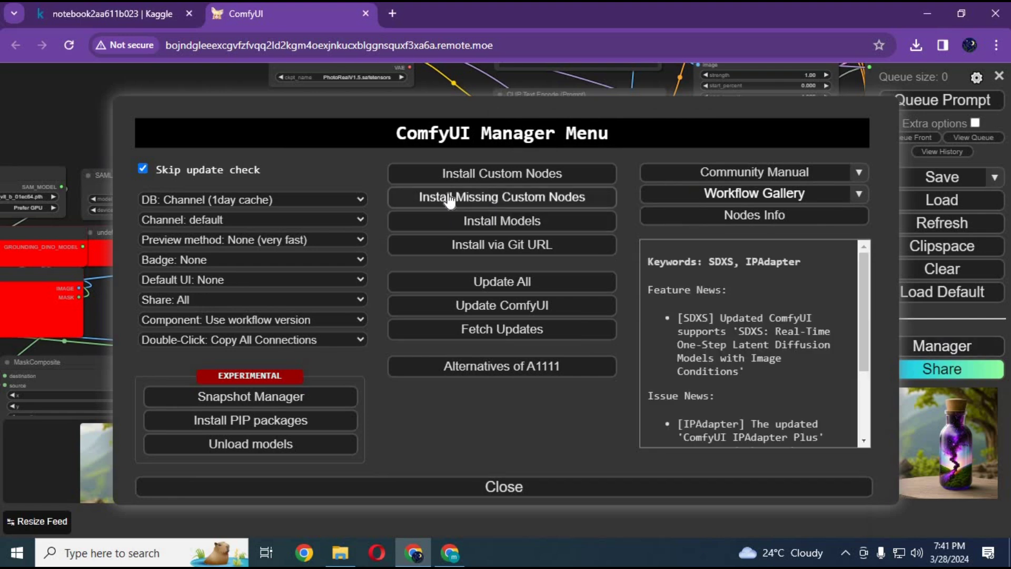
left_click(468, 198)
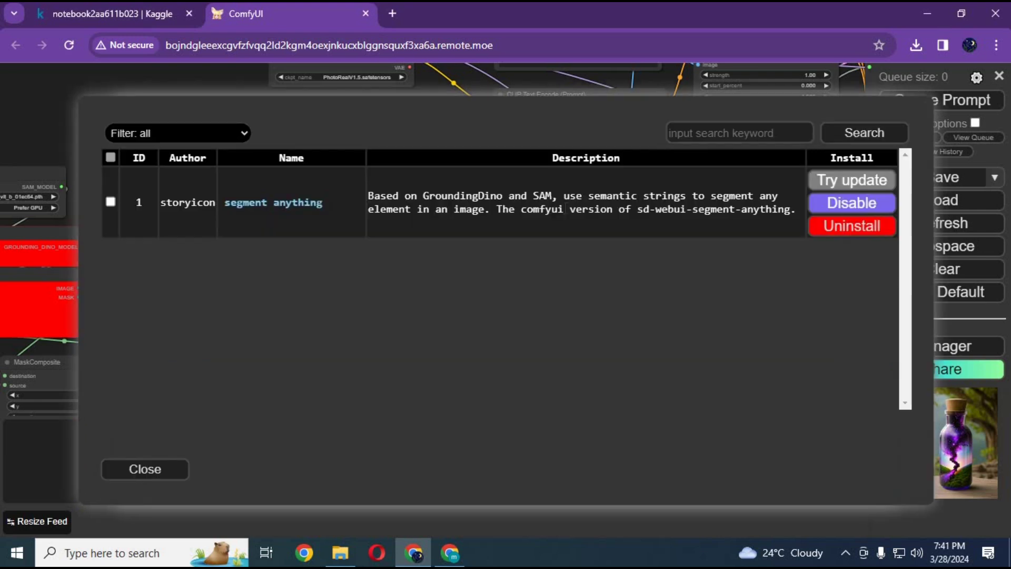
left_click(850, 180)
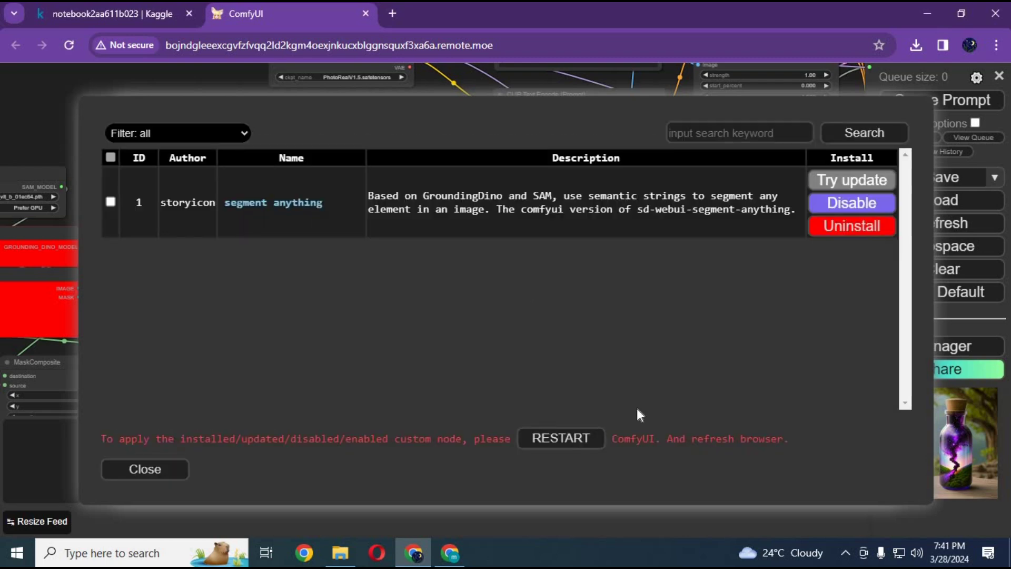
Step: Restart the ComfyUI server with confirmation, dismiss the reconnecting notice and close the ComfyUI page to return to the notebook
left_click(548, 440)
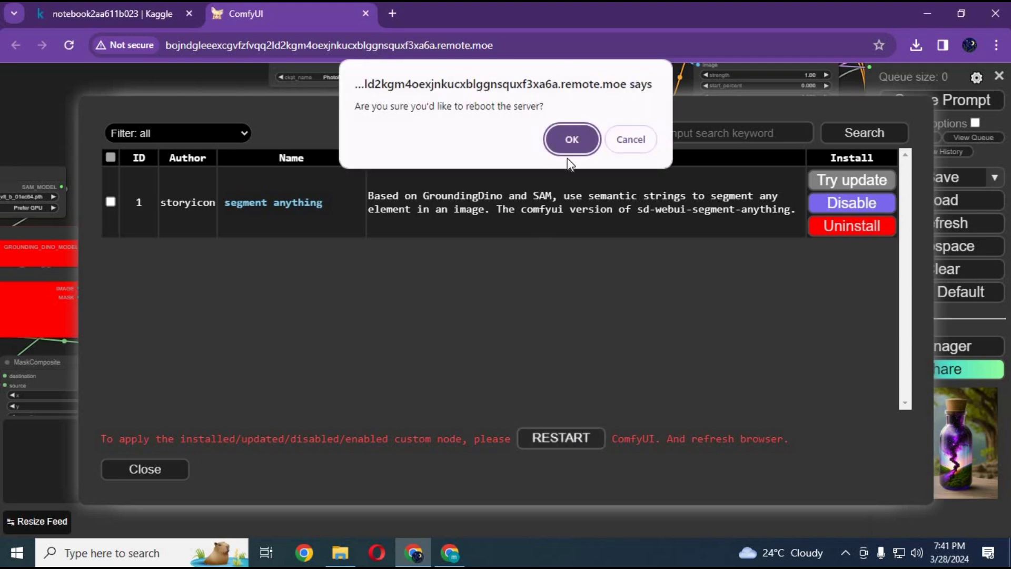
left_click(572, 141)
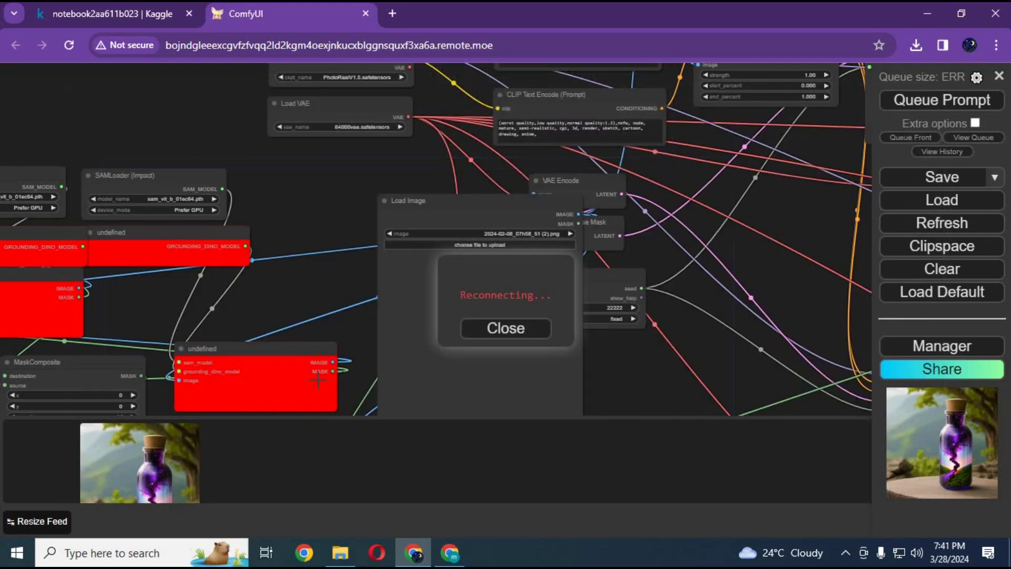
left_click(481, 337)
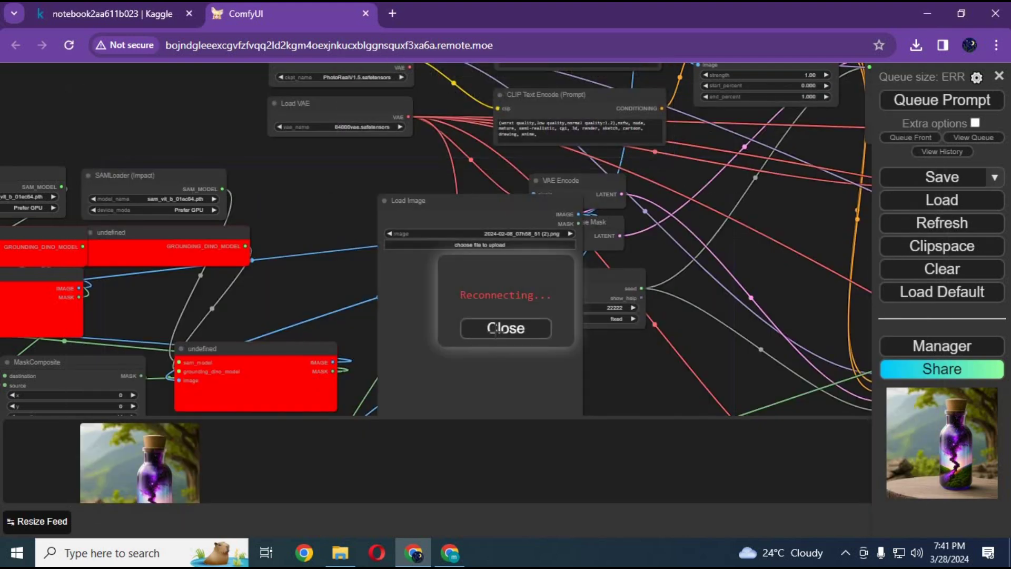
left_click(365, 13)
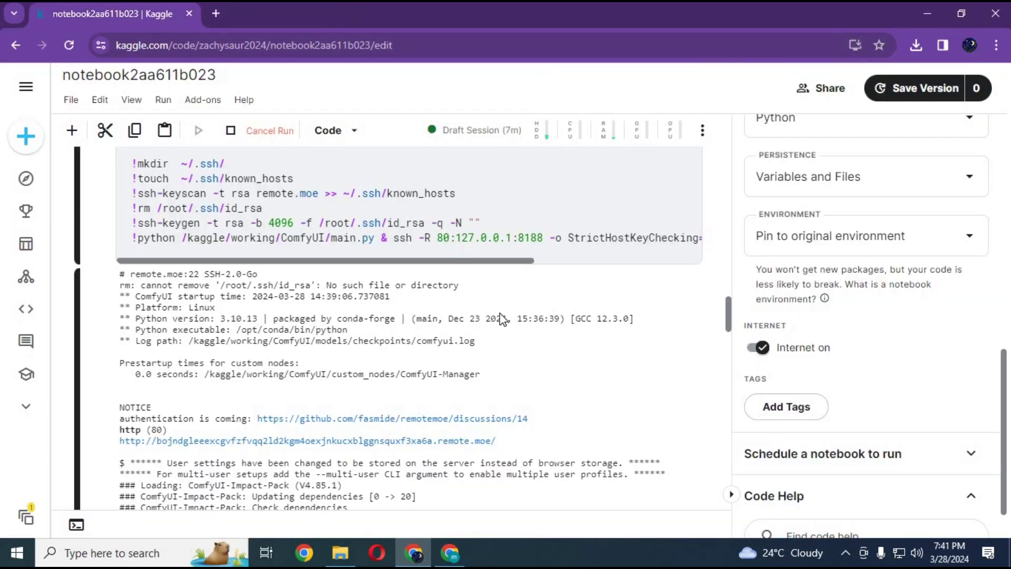
Step: Follow the server restart log in the notebook output through the segment anything installation and custom node loading
scroll(504, 311, "down", 3)
scroll(504, 311, "down", 10)
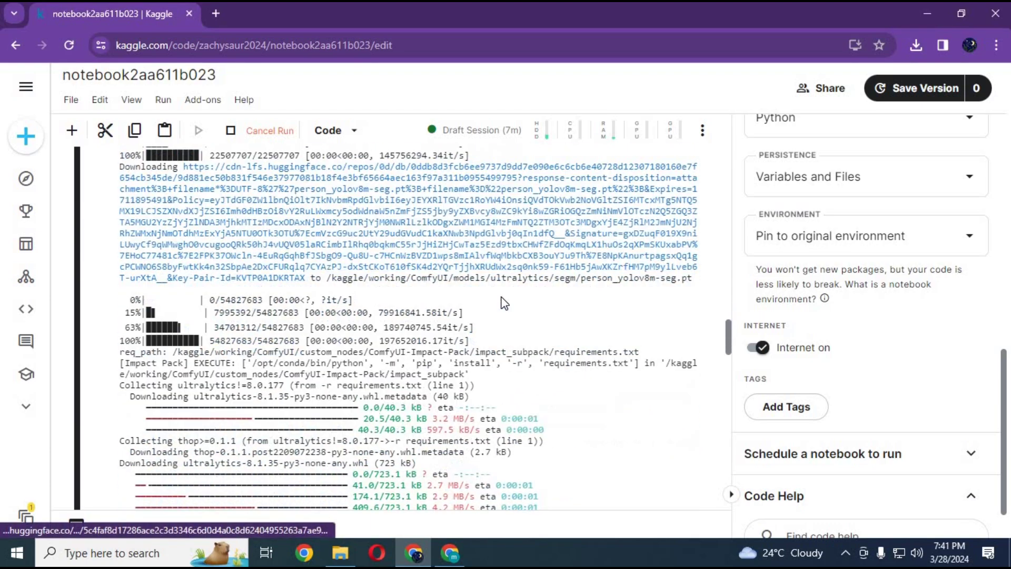
scroll(505, 301, "down", 10)
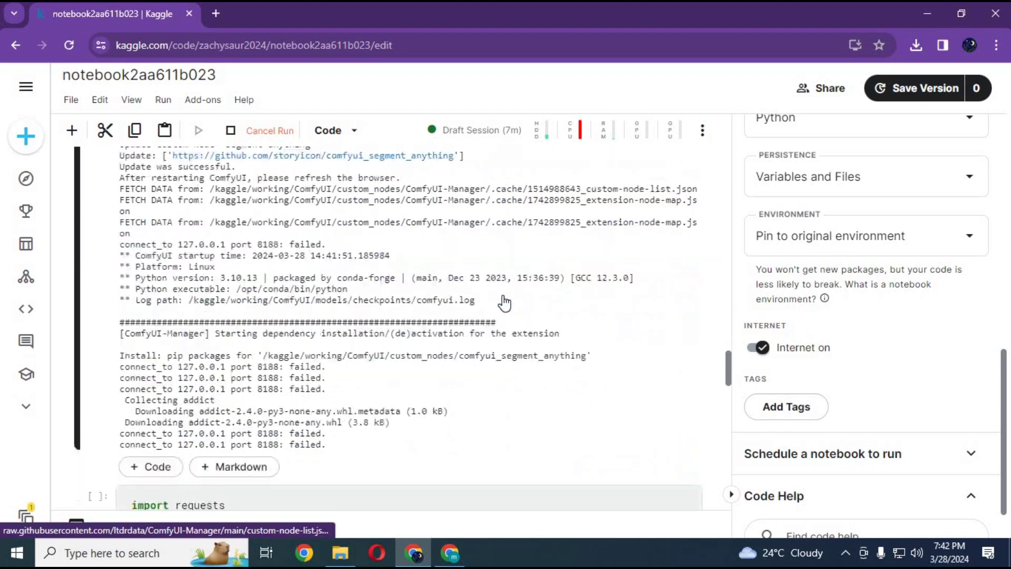
scroll(506, 301, "up", 3)
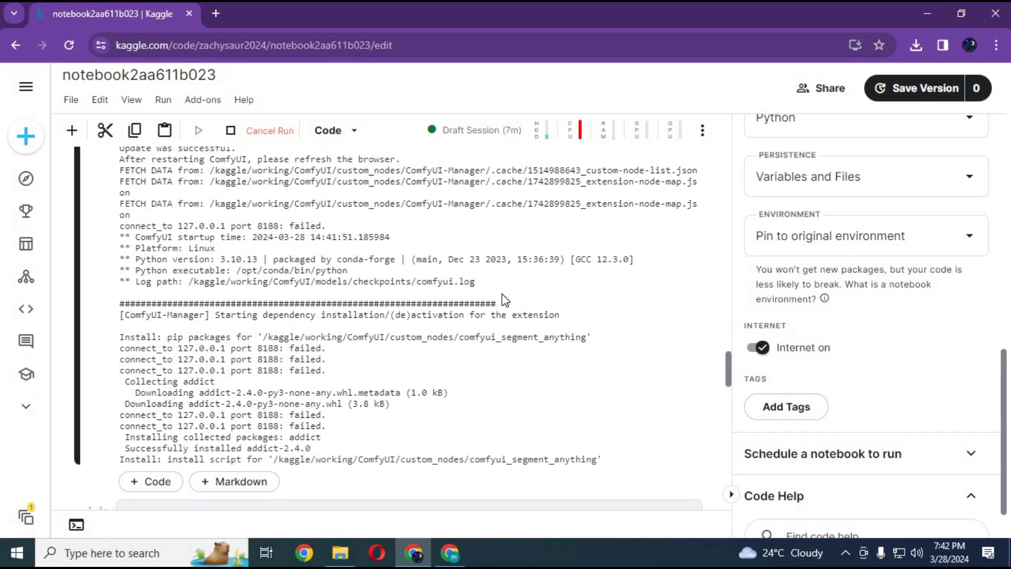
scroll(502, 294, "down", 1)
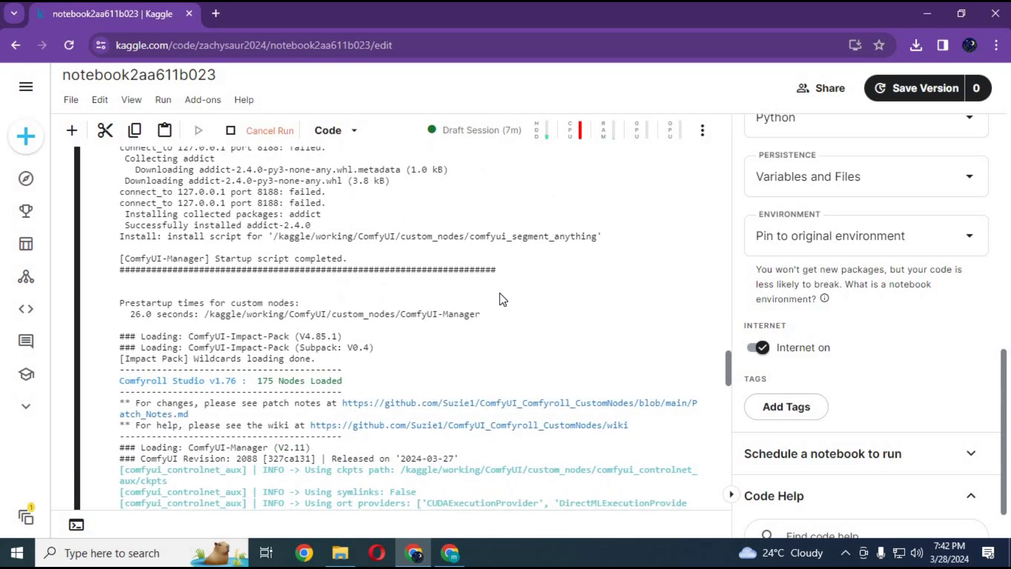
scroll(502, 299, "down", 1)
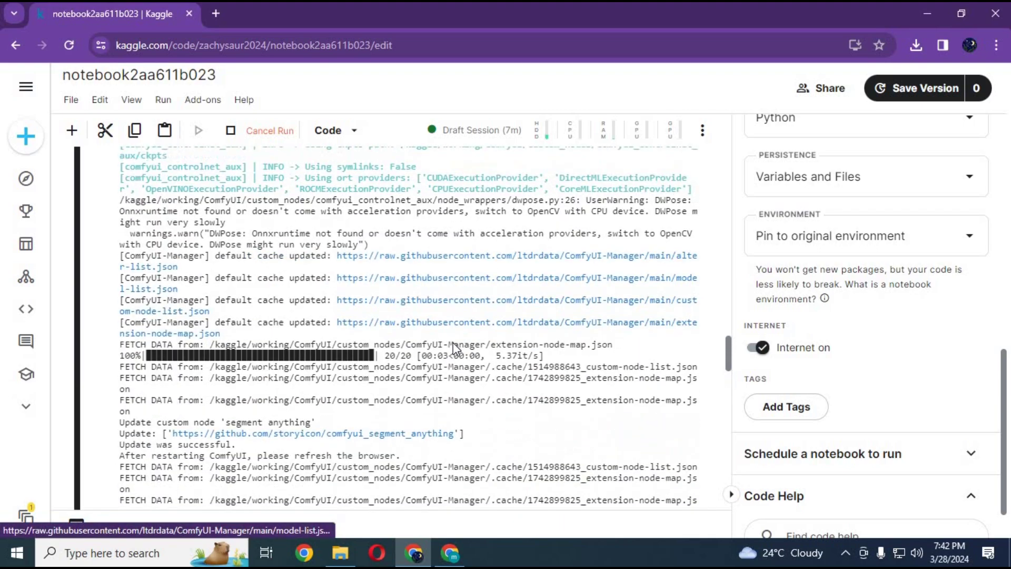
Step: Return to the start of the server log and reopen ComfyUI from the remote.moe link
scroll(453, 348, "up", 10)
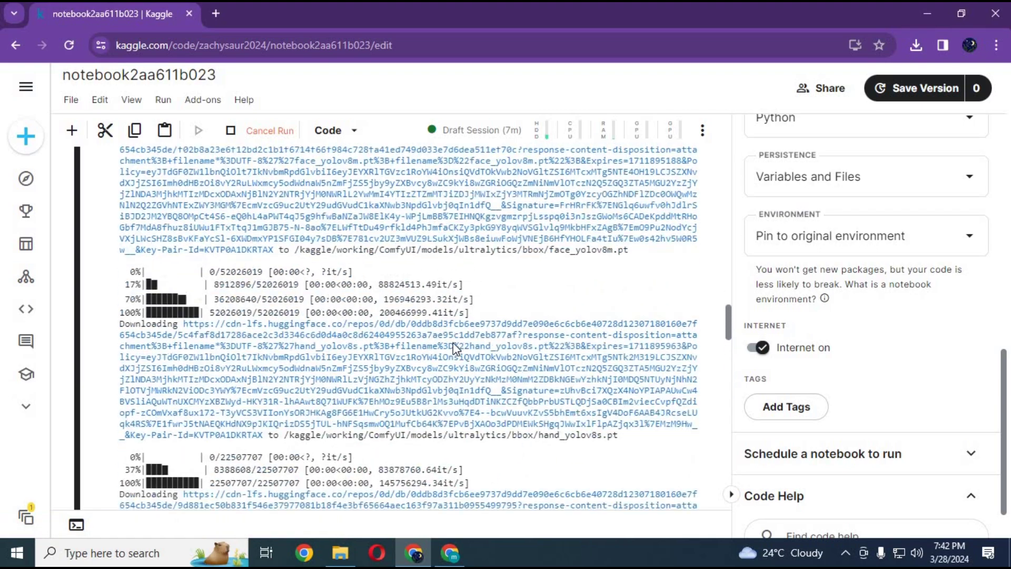
scroll(453, 368, "down", 3)
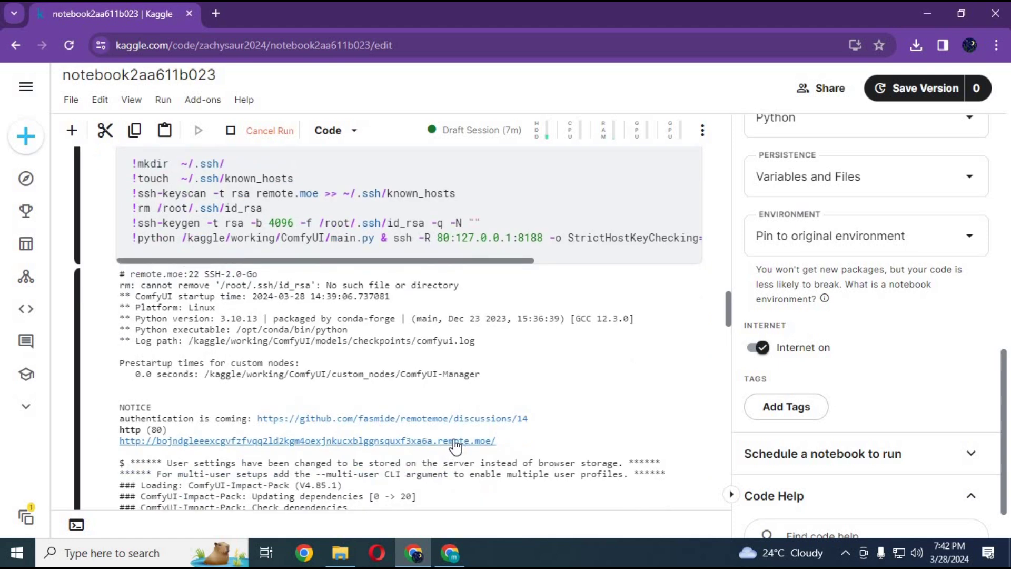
left_click(451, 442)
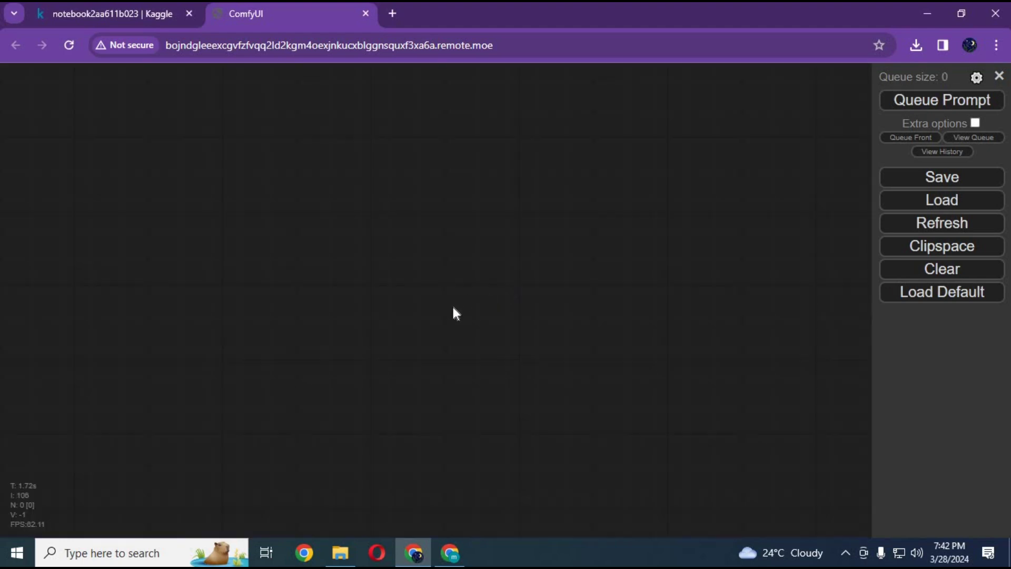
Step: Look over the head swap graph, examining the segment anything nodes and the models set in Load Checkpoint and Load VAE
scroll(413, 279, "down", 6)
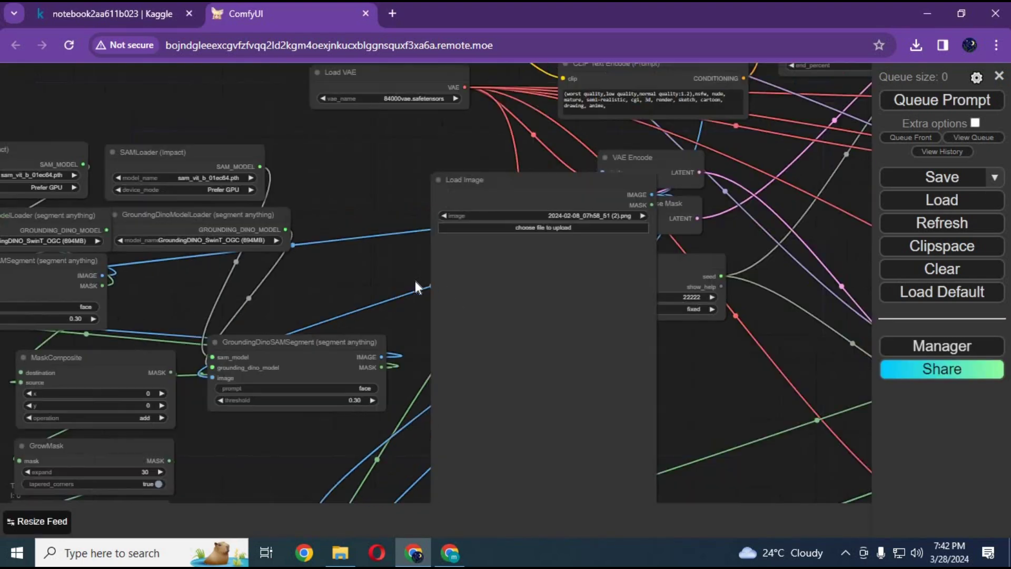
scroll(608, 148, "down", 4)
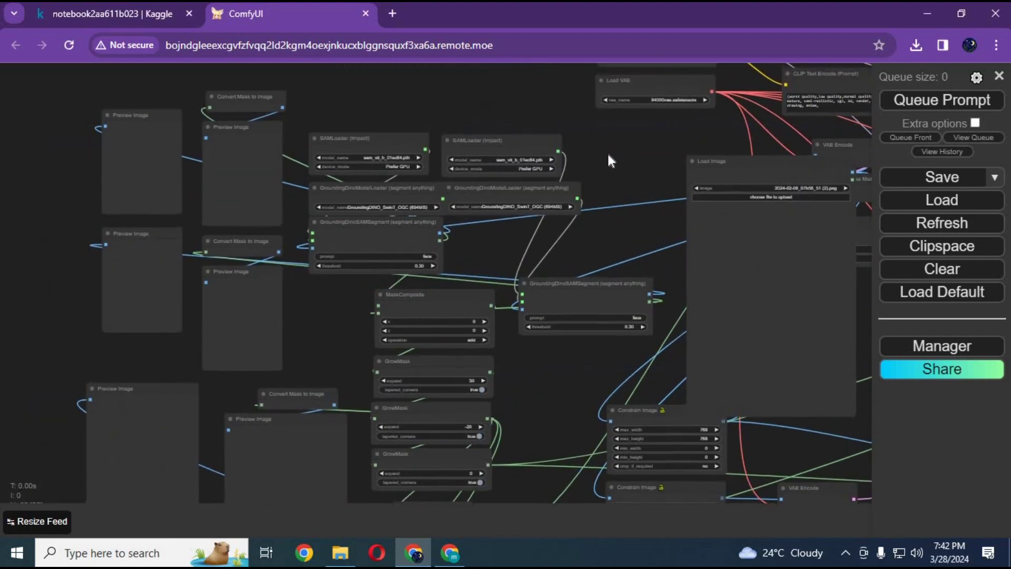
scroll(302, 285, "up", 5)
scroll(303, 287, "up", 4)
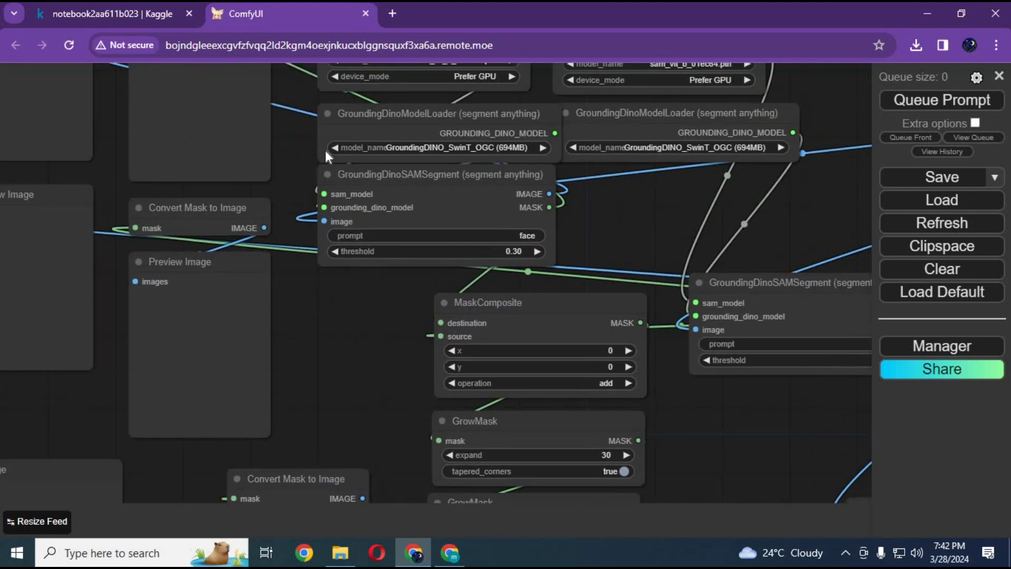
left_click_drag(347, 325, 325, 136)
left_click_drag(358, 210, 407, 89)
left_click_drag(579, 79, 276, 387)
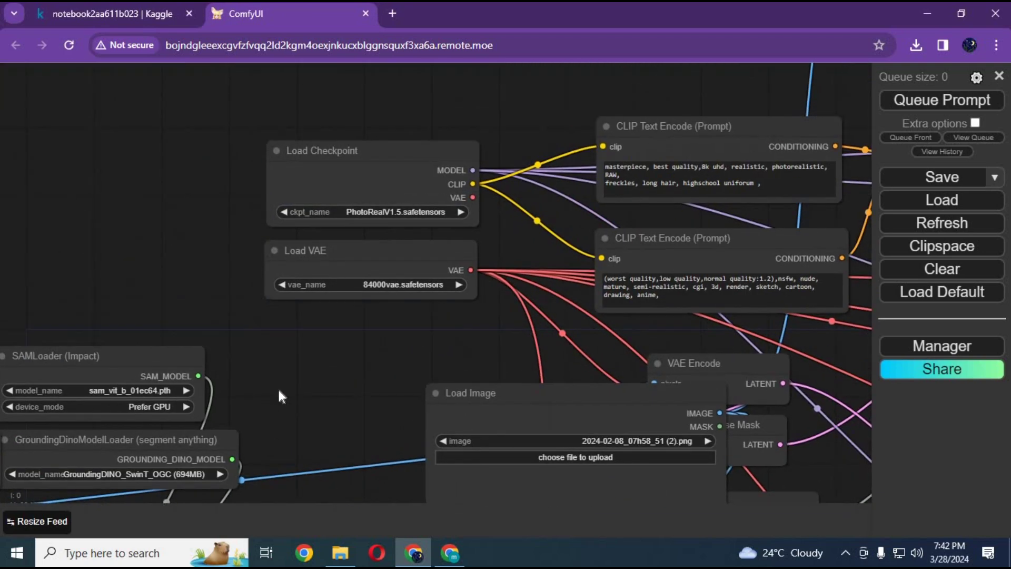
left_click(411, 217)
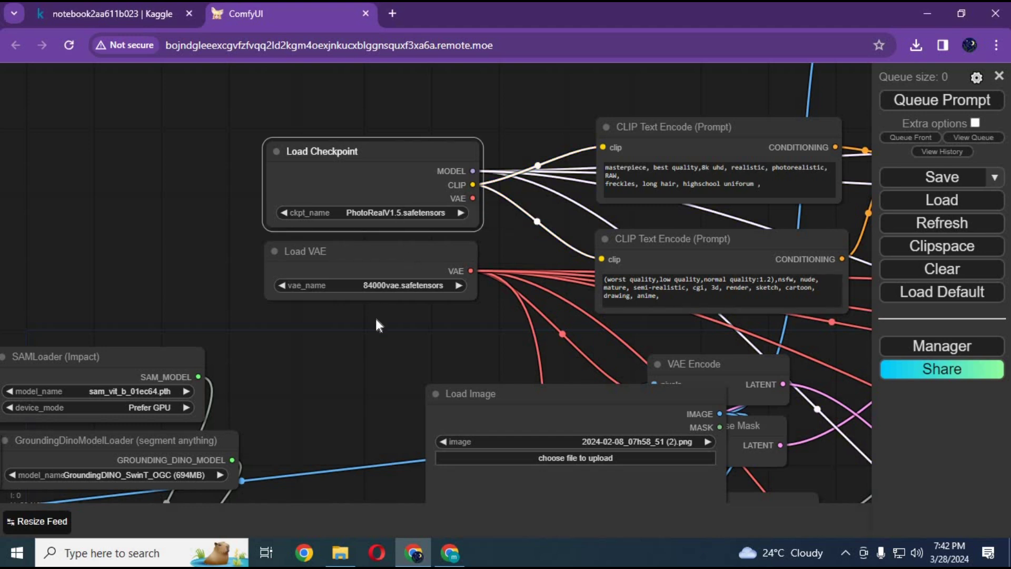
left_click(398, 285)
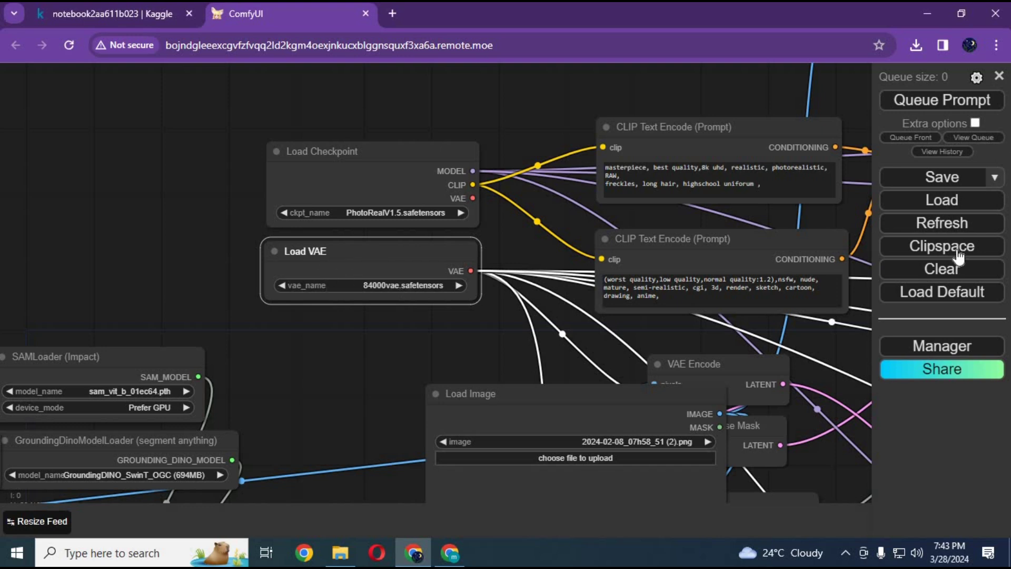
Step: Search ComfyUI Manager's models for "vae", install vae-ft-mse-840000-ema-pruned and close the manager
left_click(948, 352)
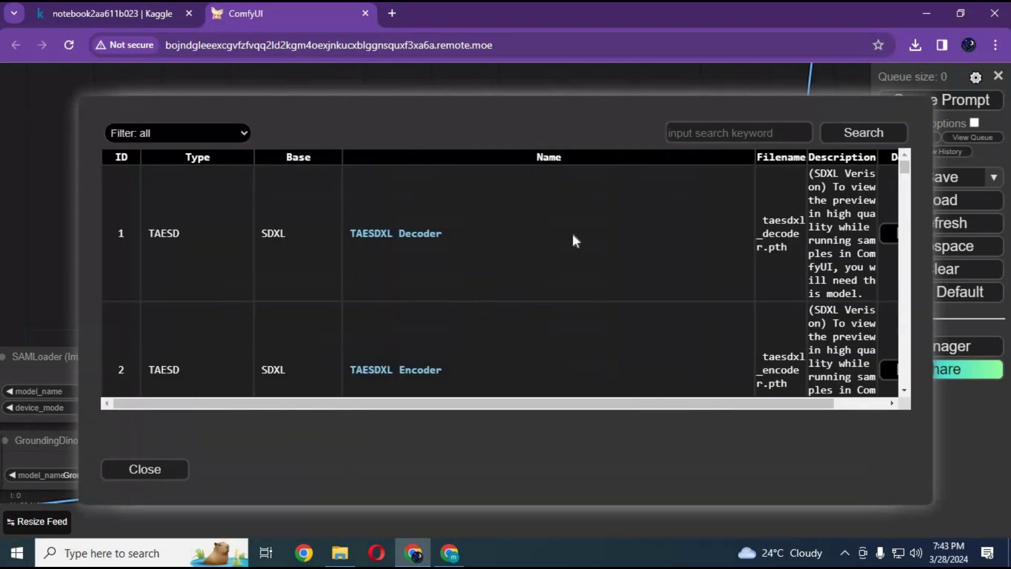
left_click(753, 131)
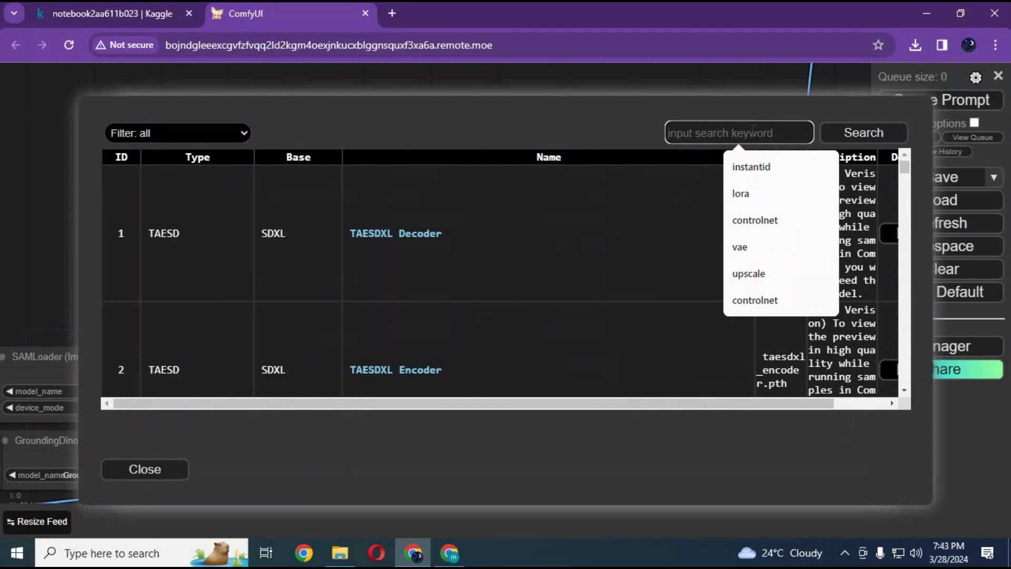
type("vae")
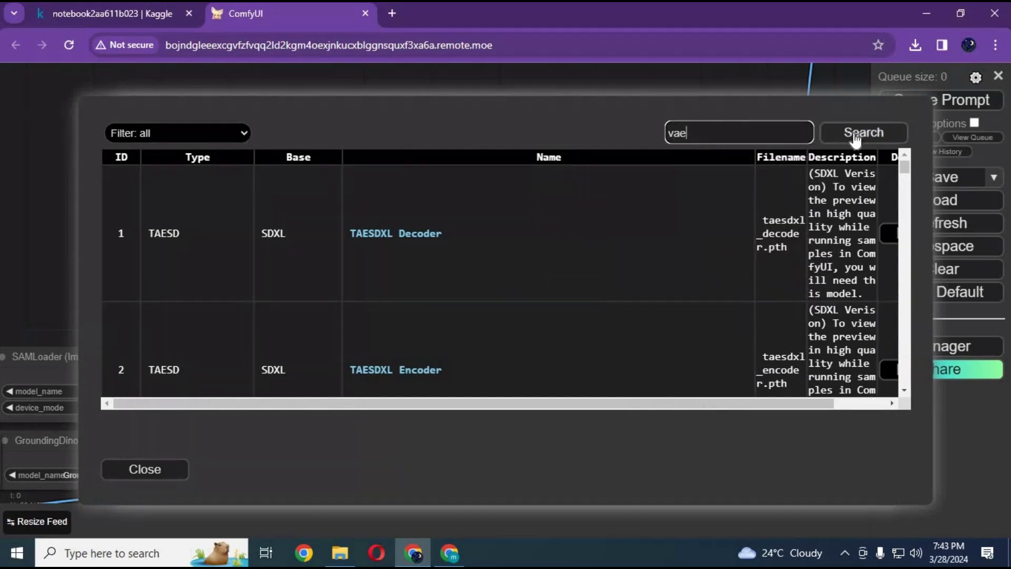
left_click(854, 136)
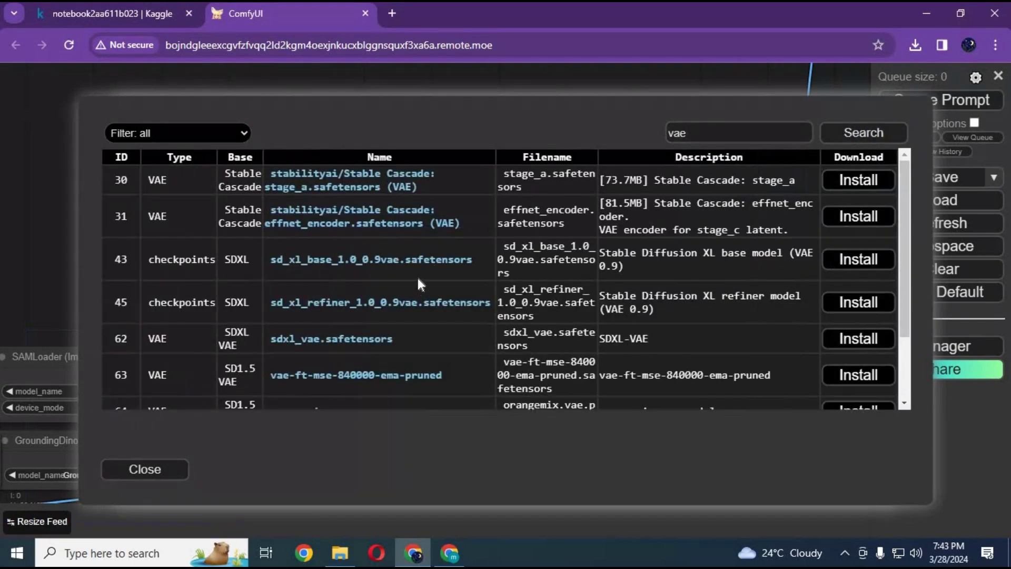
scroll(432, 275, "down", 2)
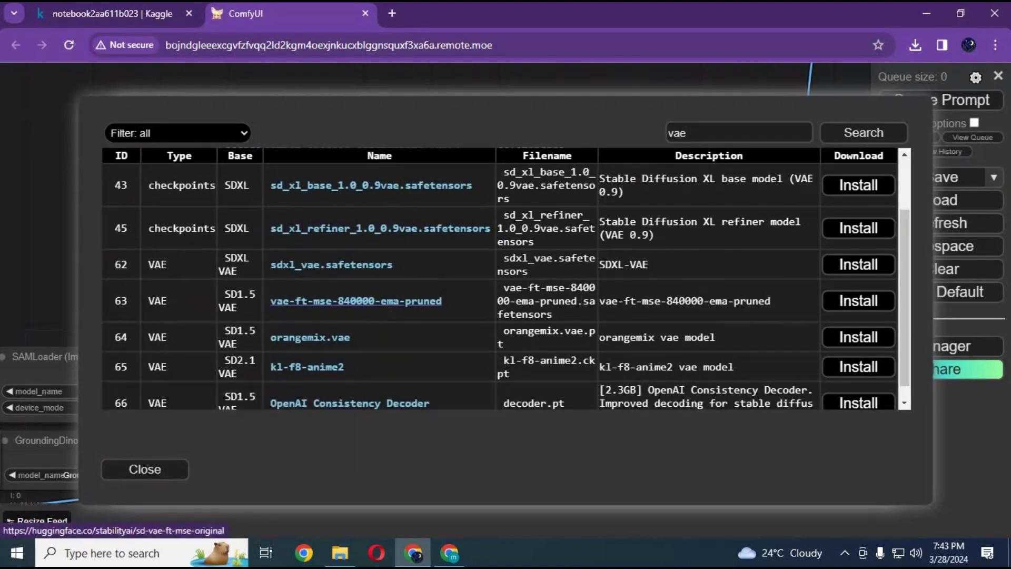
left_click(859, 304)
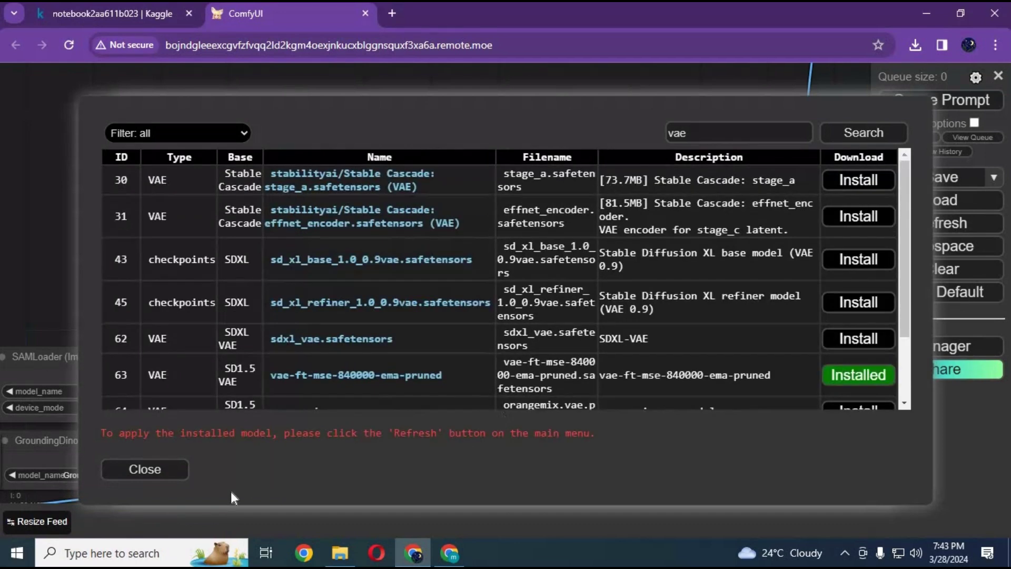
left_click(136, 468)
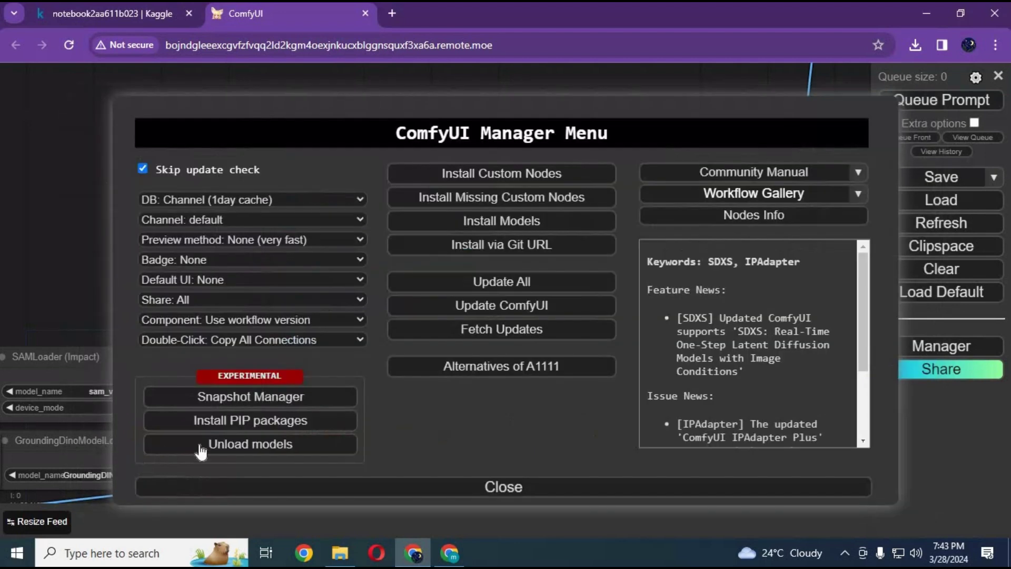
left_click(483, 489)
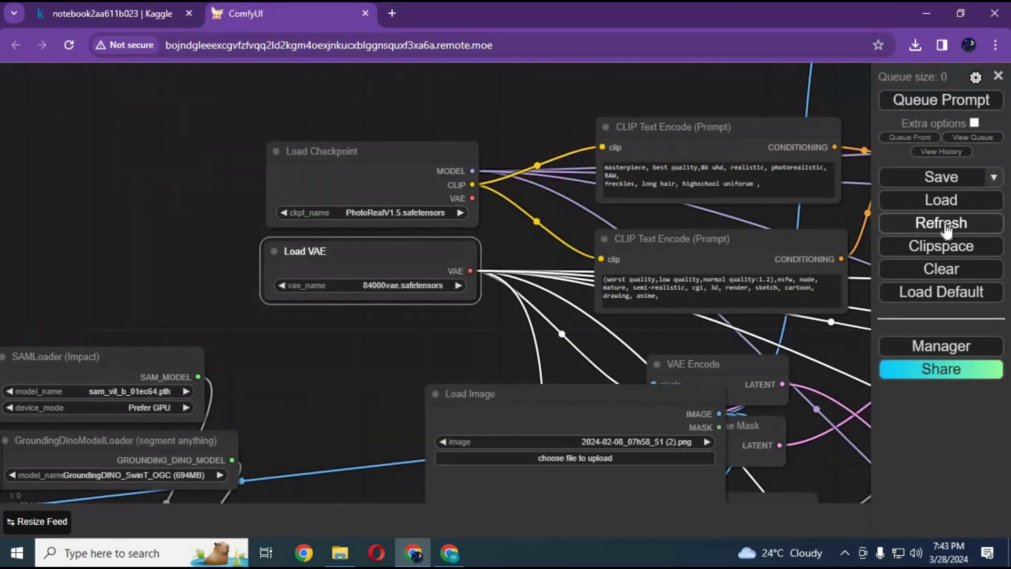
Step: Refresh the model lists and set the Load VAE node to vae-ft-mse-840000-ema-pruned.safetensors
left_click(946, 229)
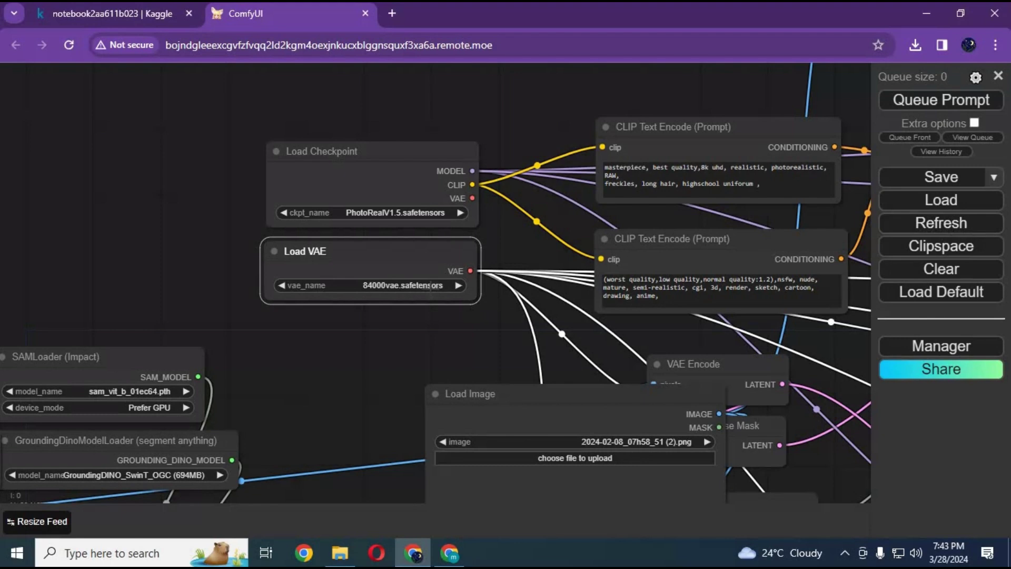
left_click(431, 285)
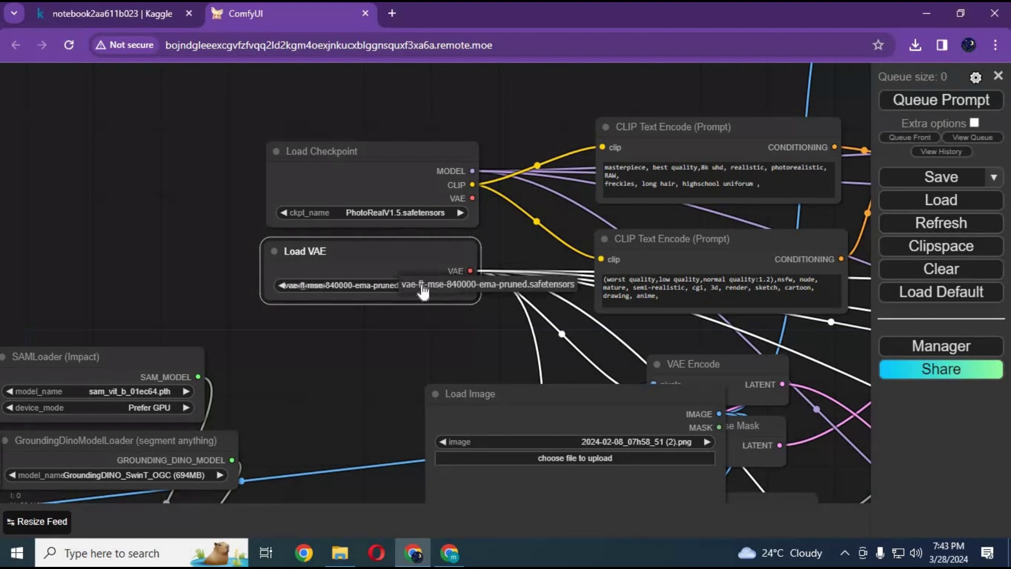
Step: Set the Load ControlNet Model node to control_v11p_sd15_openpose_fp16.safetensors
left_click_drag(481, 302, 176, 56)
scroll(590, 327, "down", 4)
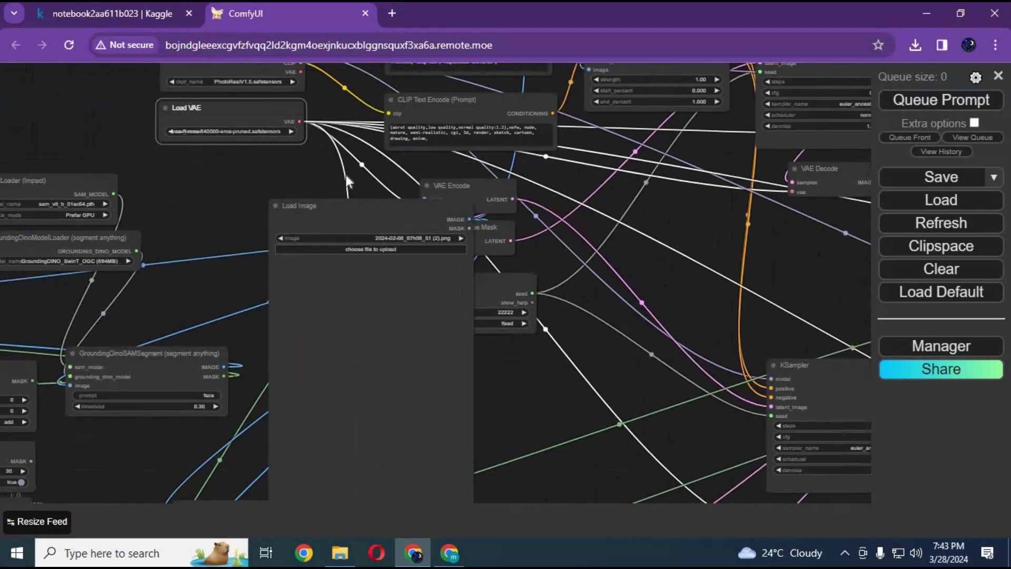
left_click_drag(345, 174, 481, 332)
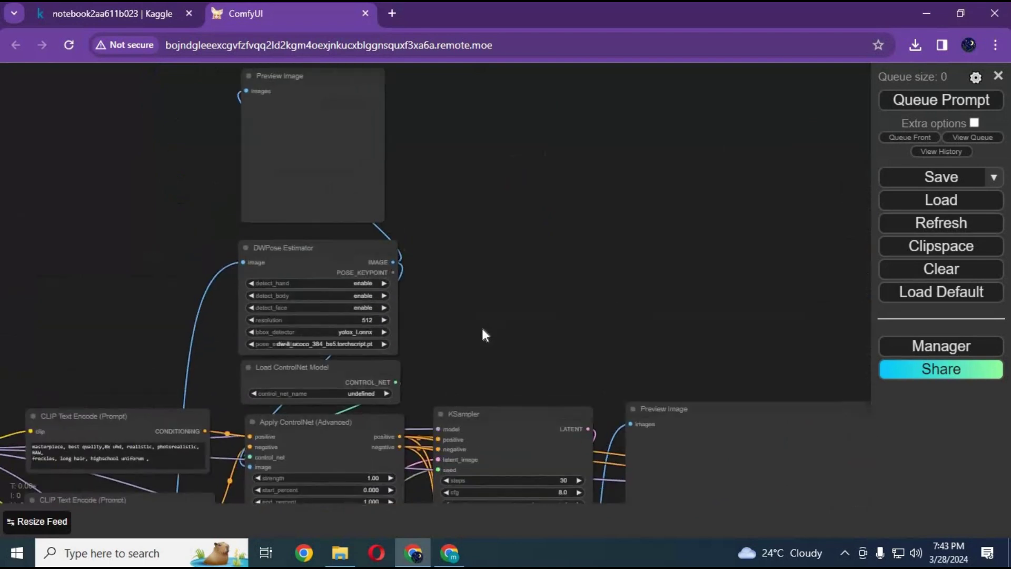
scroll(479, 329, "up", 2)
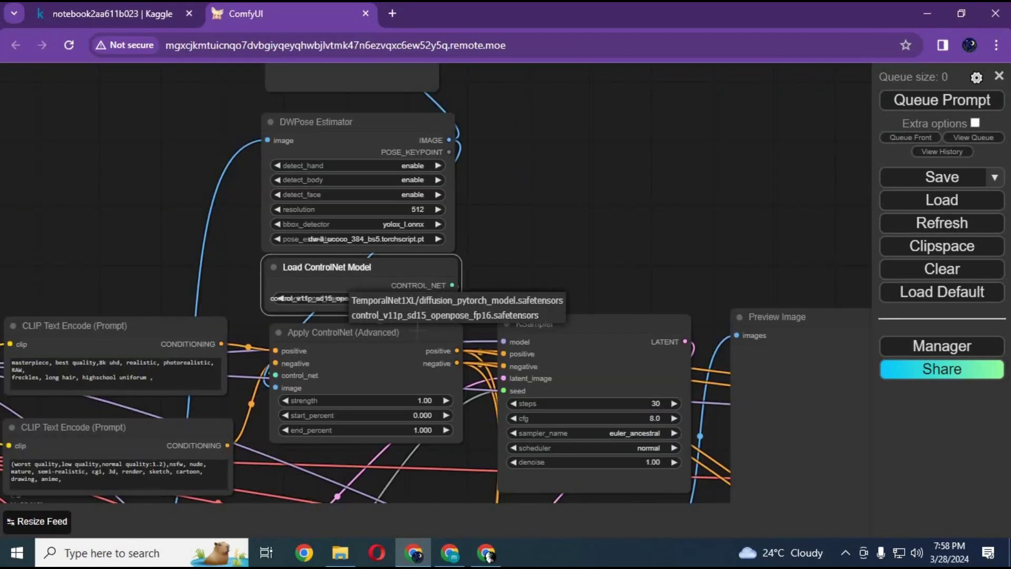
left_click(470, 318)
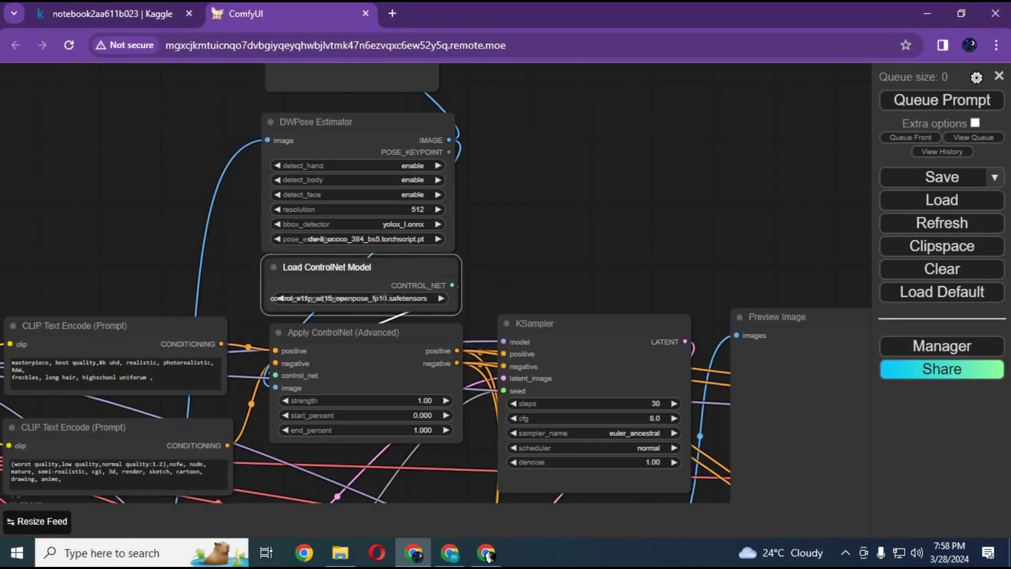
left_click(626, 247)
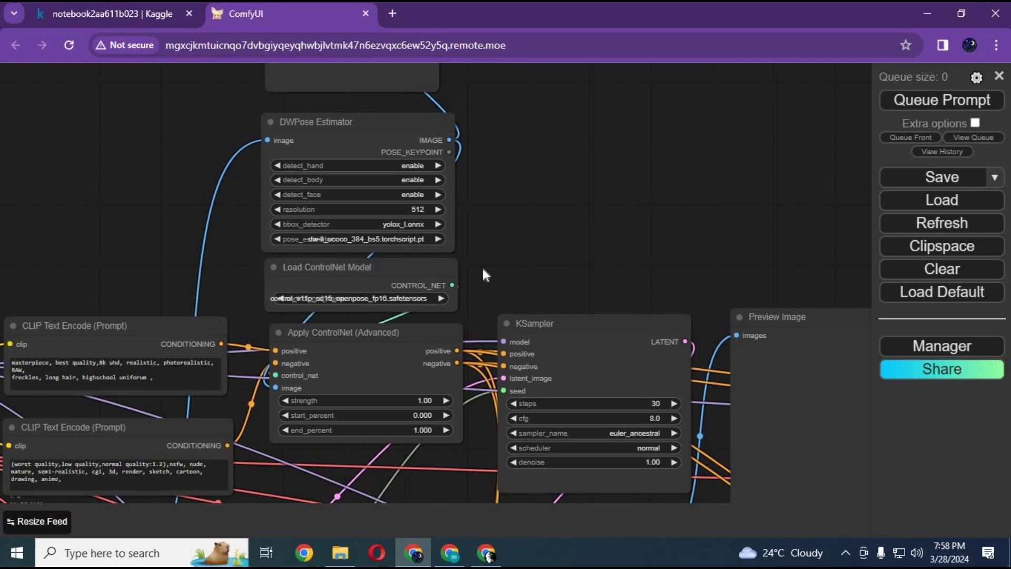
Step: Upload 2024-02-10_20h56_43.png from the Screenpresso pictures folder into the Load Image node beside VAE Encode
left_click_drag(53, 210, 317, 26)
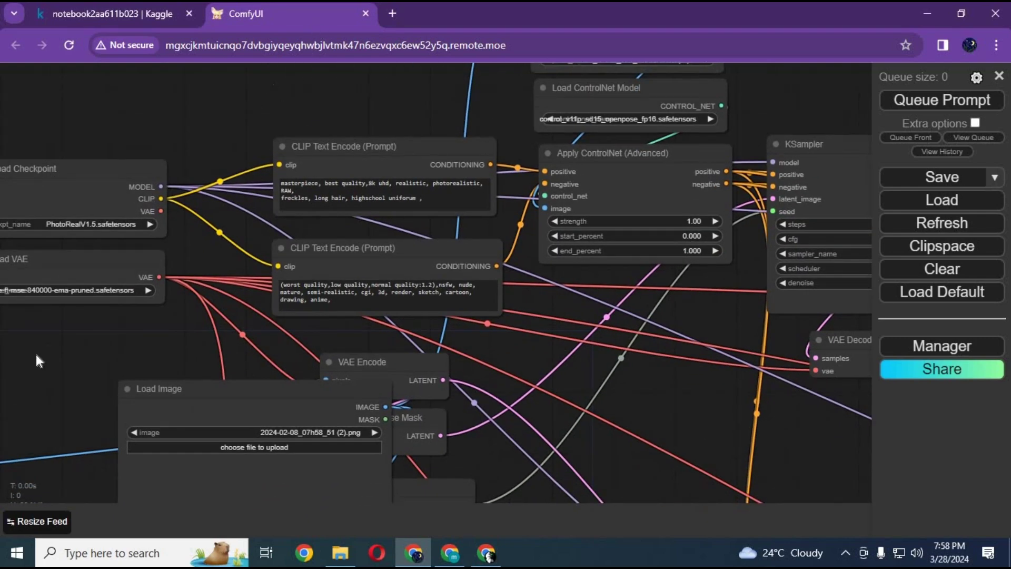
left_click_drag(121, 313, 161, 71)
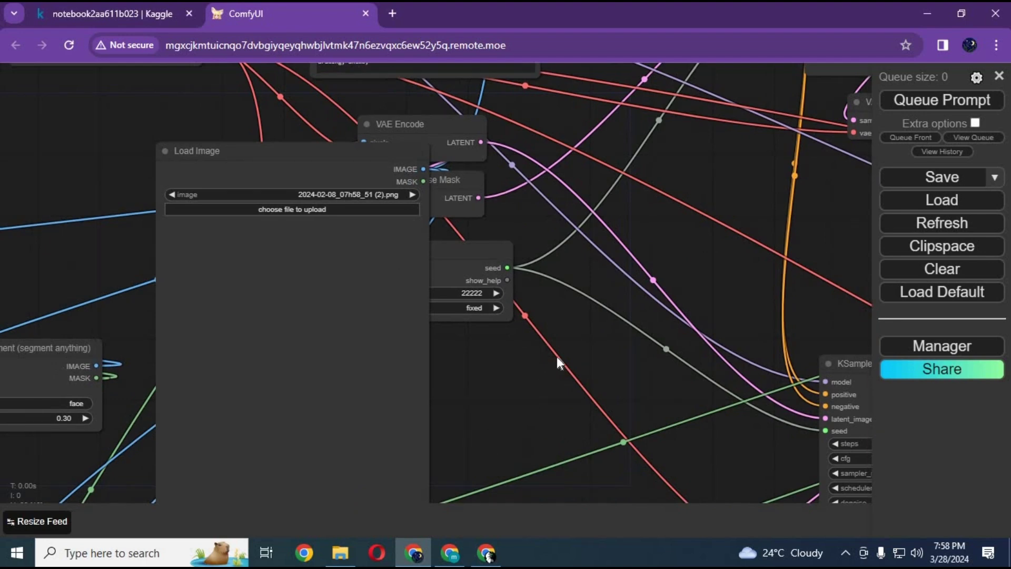
left_click_drag(557, 356, 595, 303)
left_click(351, 156)
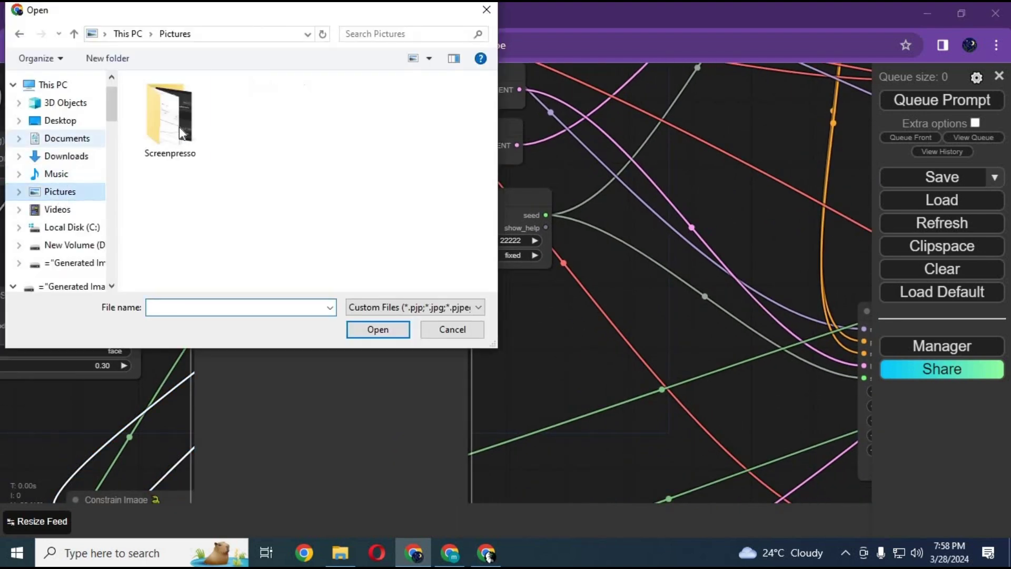
double_click(181, 132)
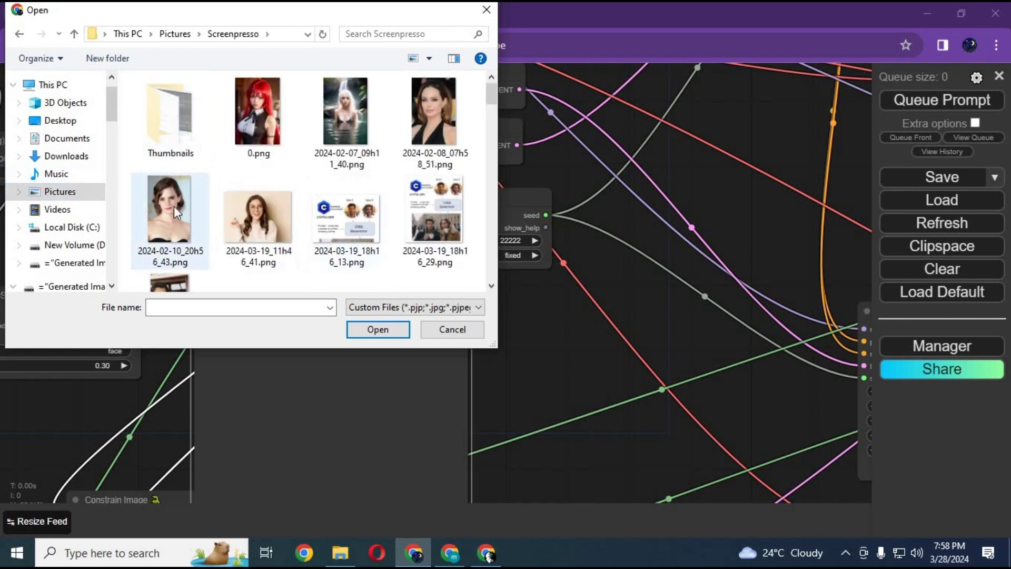
double_click(174, 206)
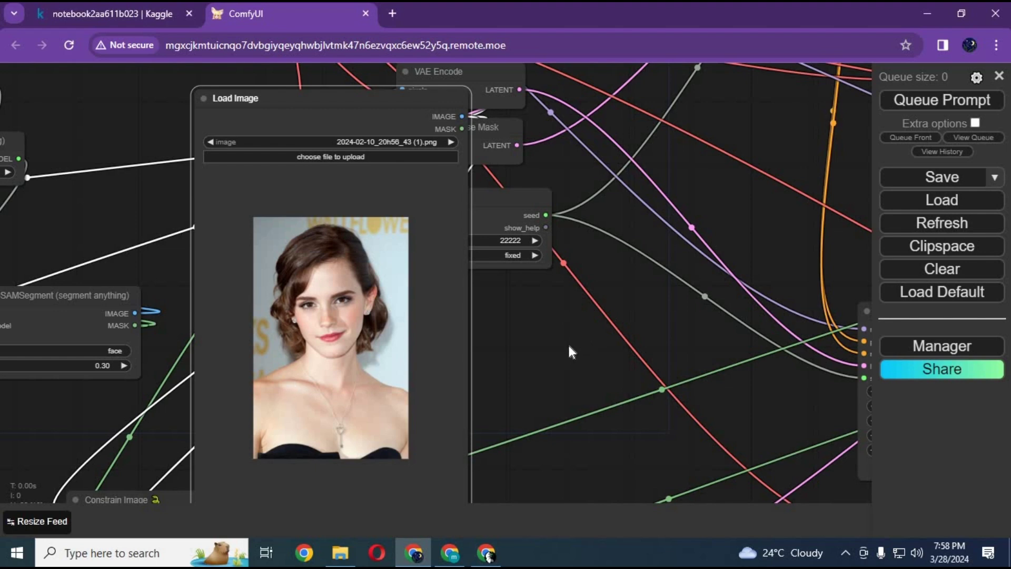
Step: Confirm "face" as the prompt of the GroundingDinoSAMSegment node beside MaskComposite, and set the one above MaskComposite to "Hairs"
left_click_drag(729, 300, 1005, 246)
left_click_drag(265, 348, 278, 381)
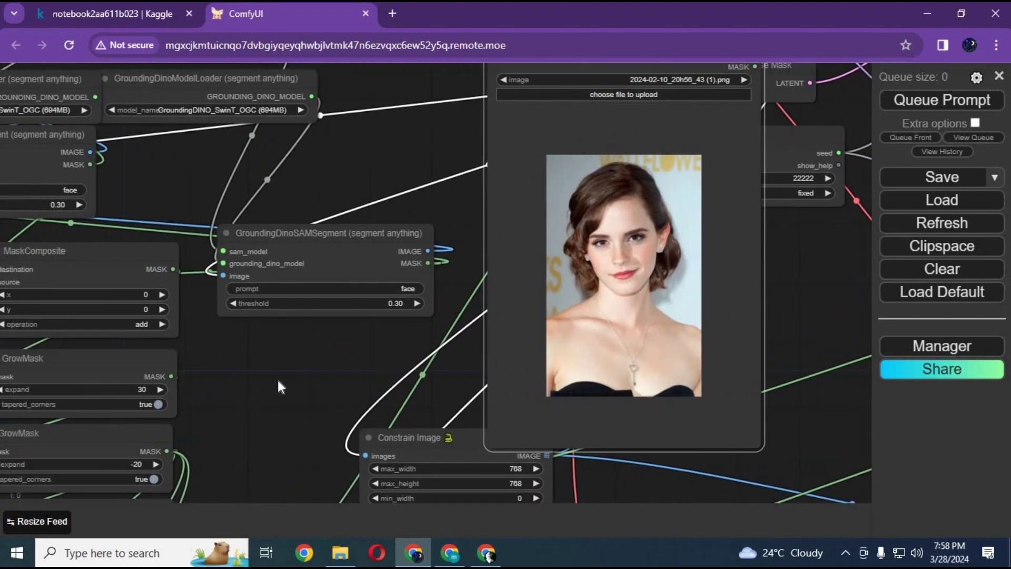
left_click(300, 323)
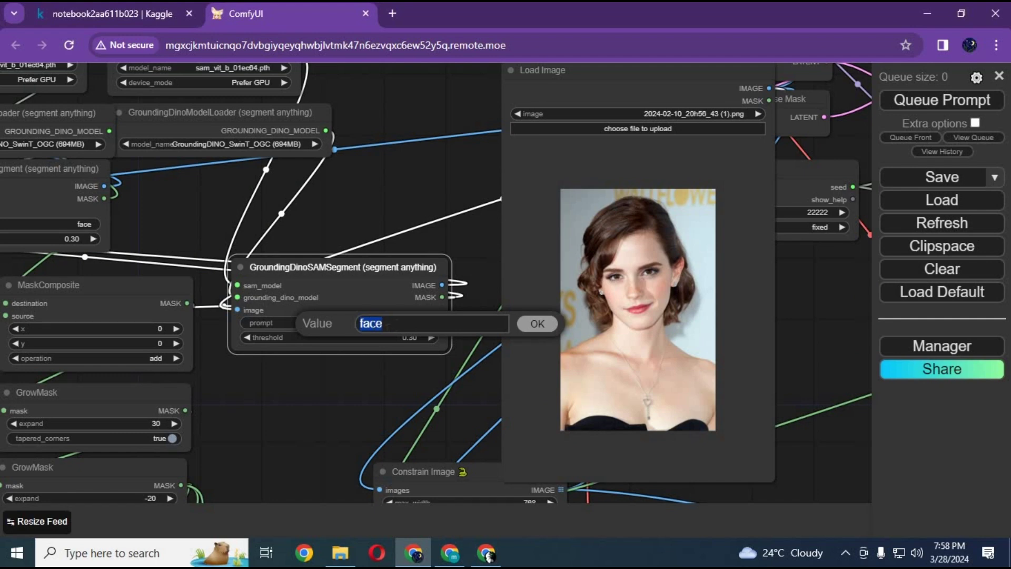
left_click(540, 330)
left_click_drag(297, 378, 418, 433)
left_click(186, 277)
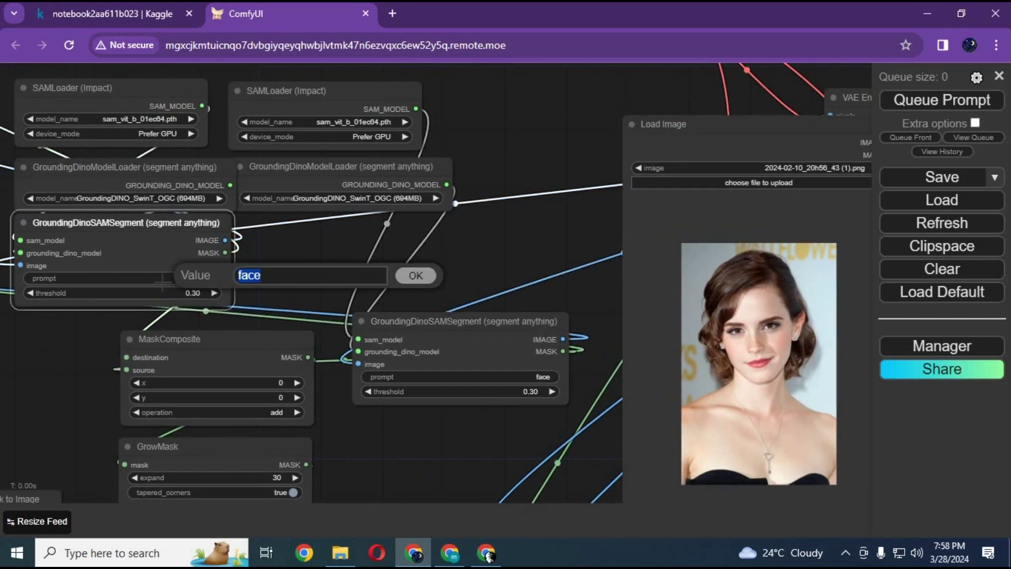
type("Hairs")
left_click(411, 276)
Step: Replace "long" with "Short" before "hair" in the positive CLIP Text Encode prompt
left_click_drag(497, 271, 1, 241)
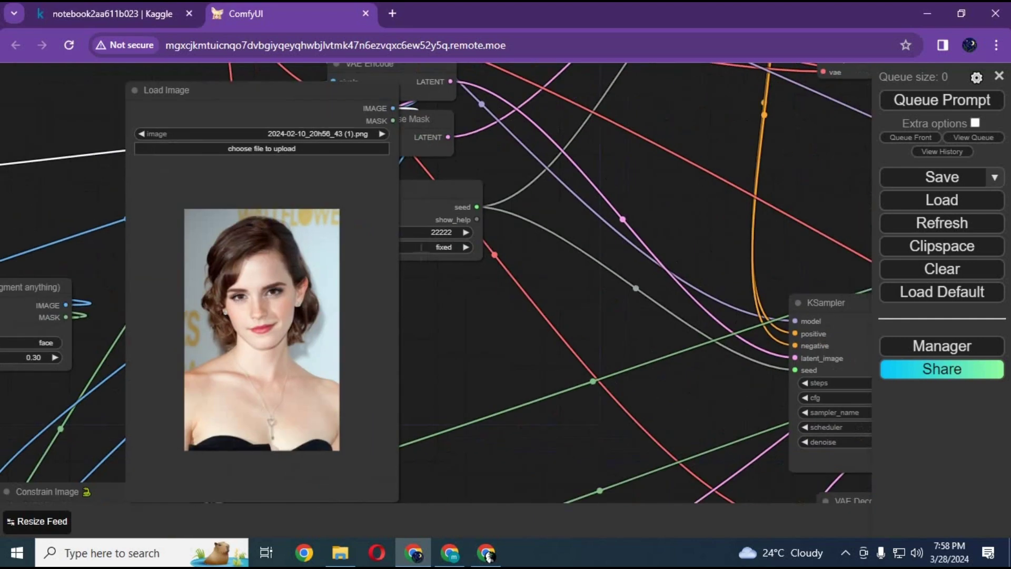
left_click_drag(679, 210, 531, 539)
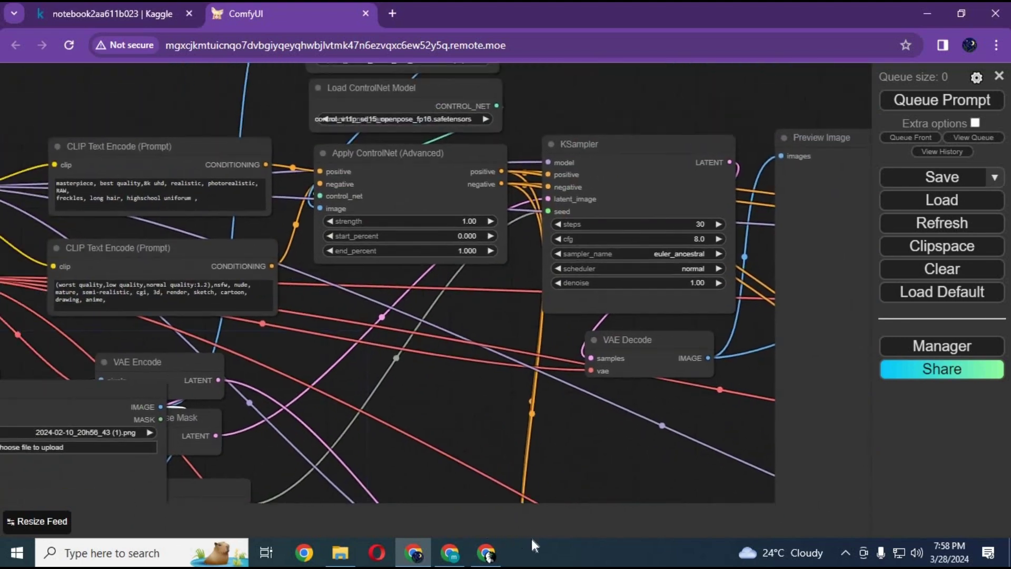
scroll(156, 229, "up", 5)
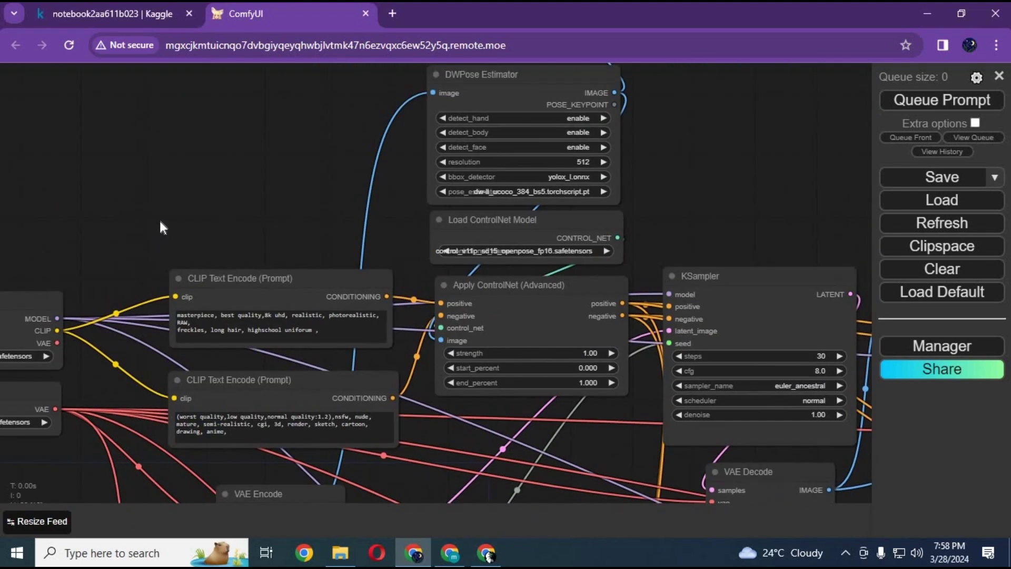
scroll(198, 191, "up", 2)
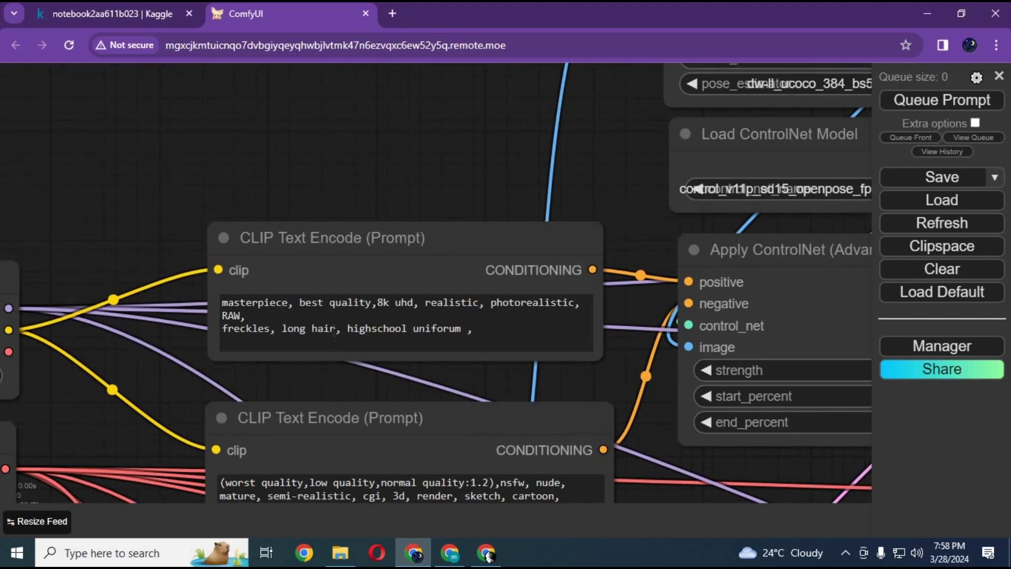
left_click(313, 329)
double_click(293, 328)
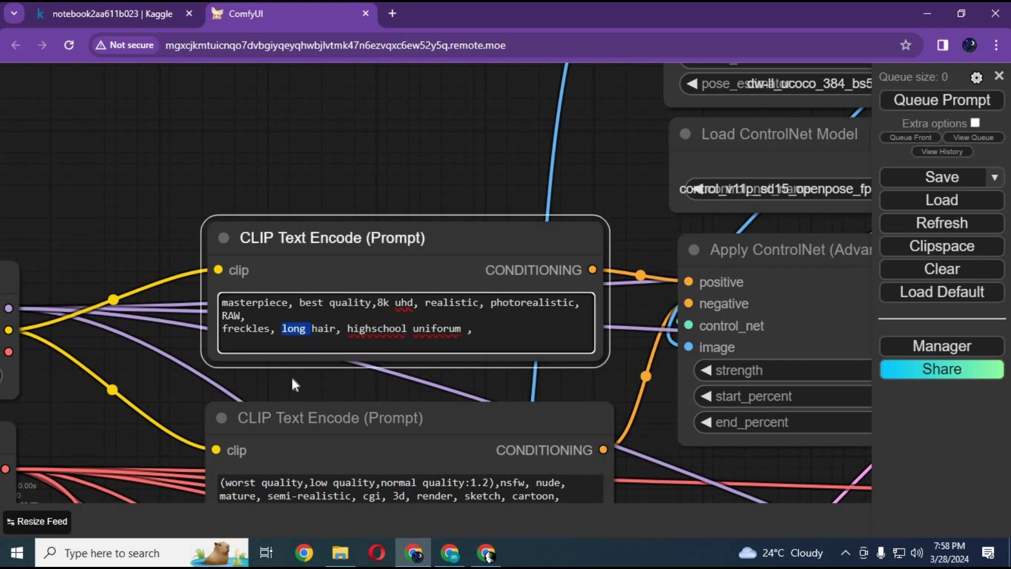
type("Short")
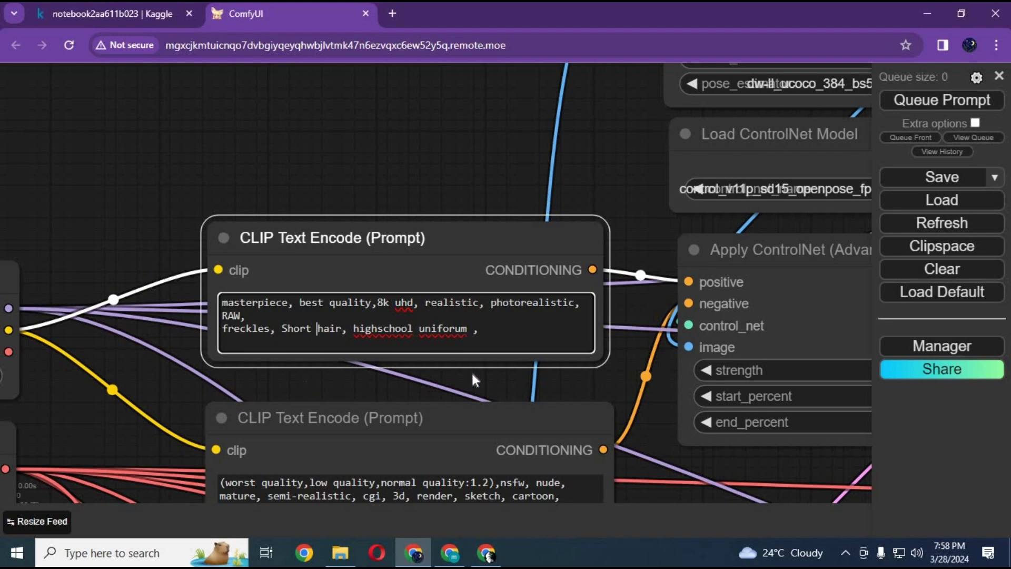
Step: Queue the head swap workflow for generation
scroll(435, 138, "down", 6)
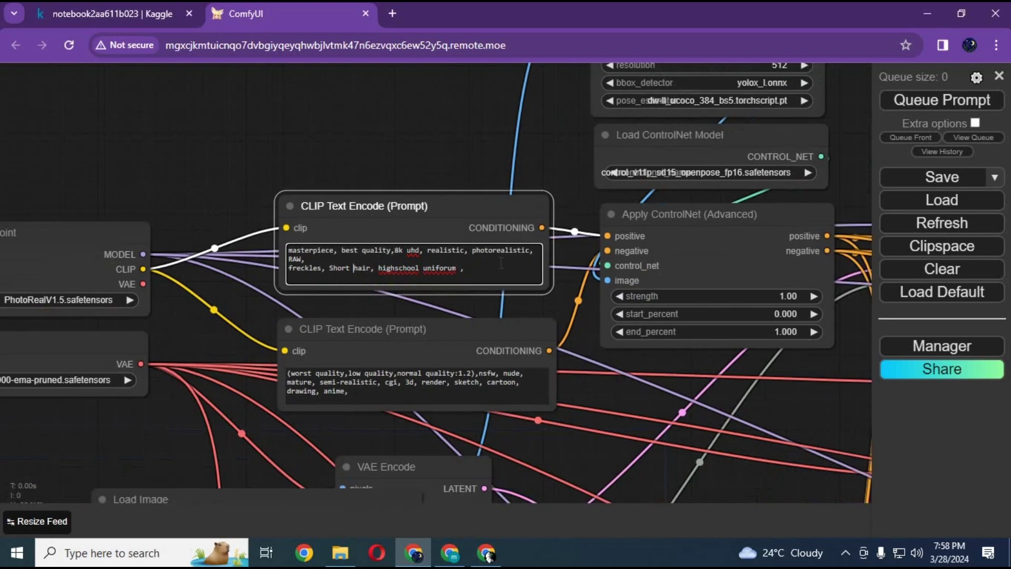
left_click_drag(437, 501, 688, 349)
scroll(684, 348, "down", 2)
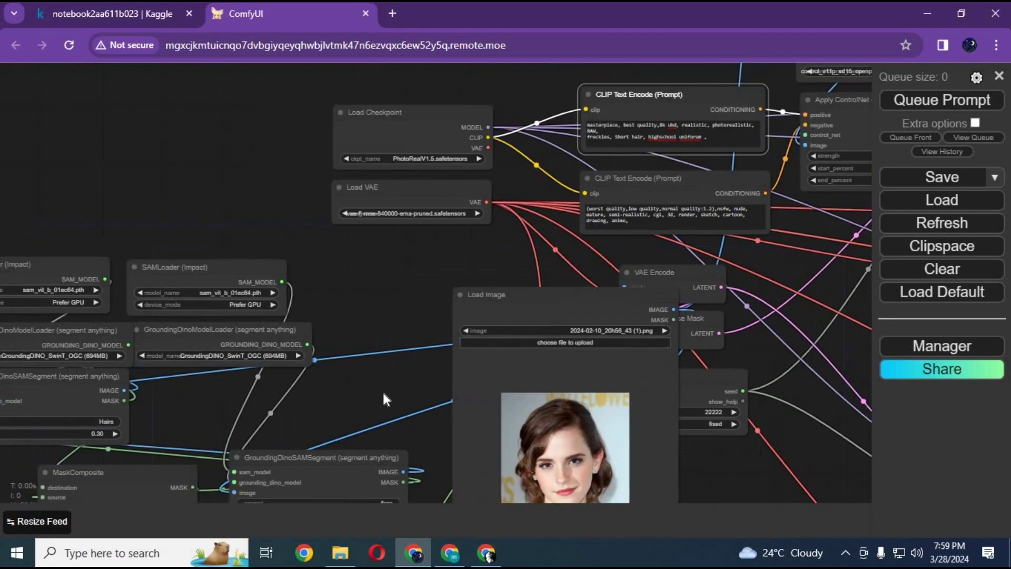
left_click_drag(383, 390, 452, 186)
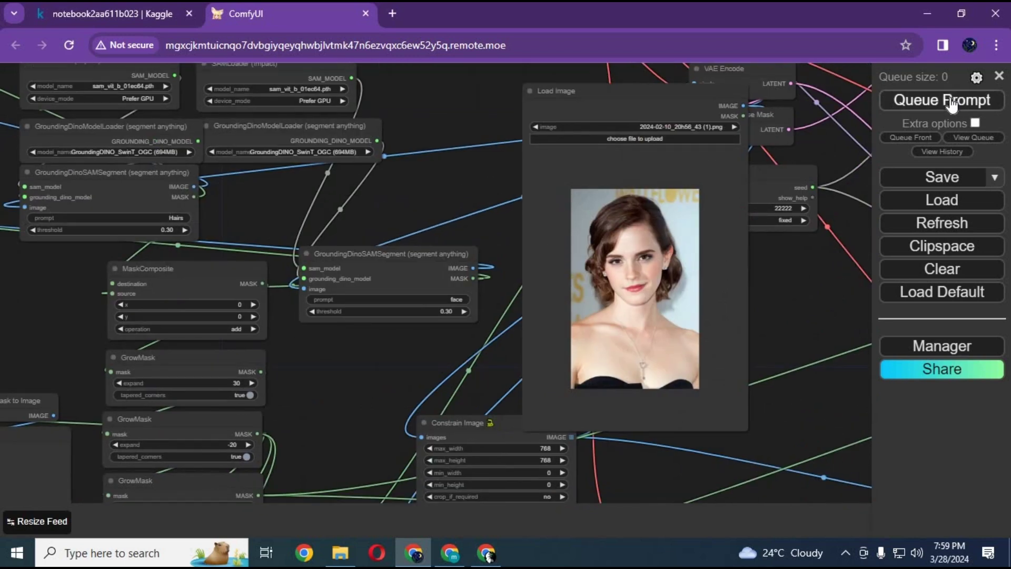
left_click(951, 105)
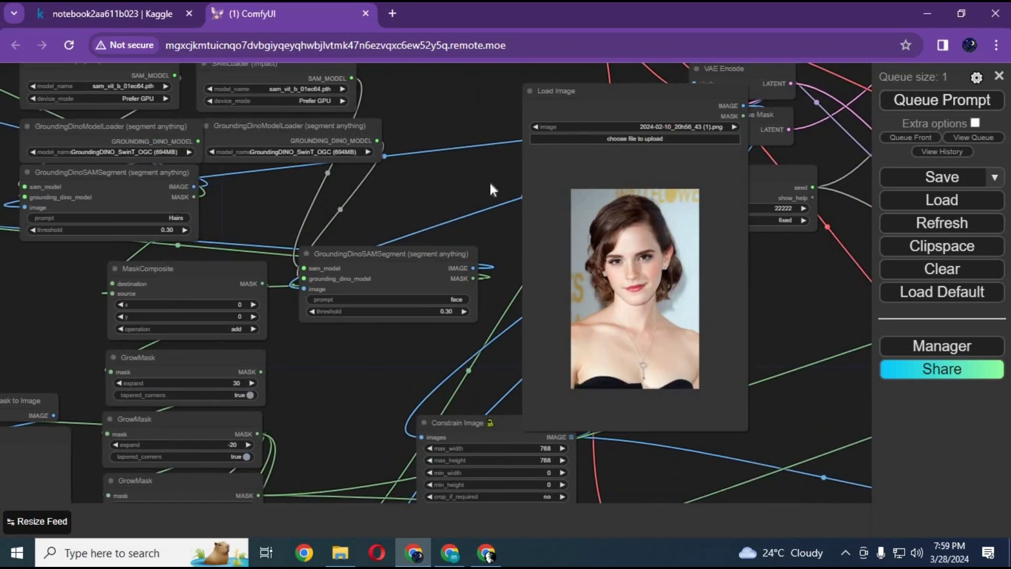
Step: Follow the workflow run across the pose, hair and face mask, sampler and composite preview nodes
scroll(309, 197, "down", 3)
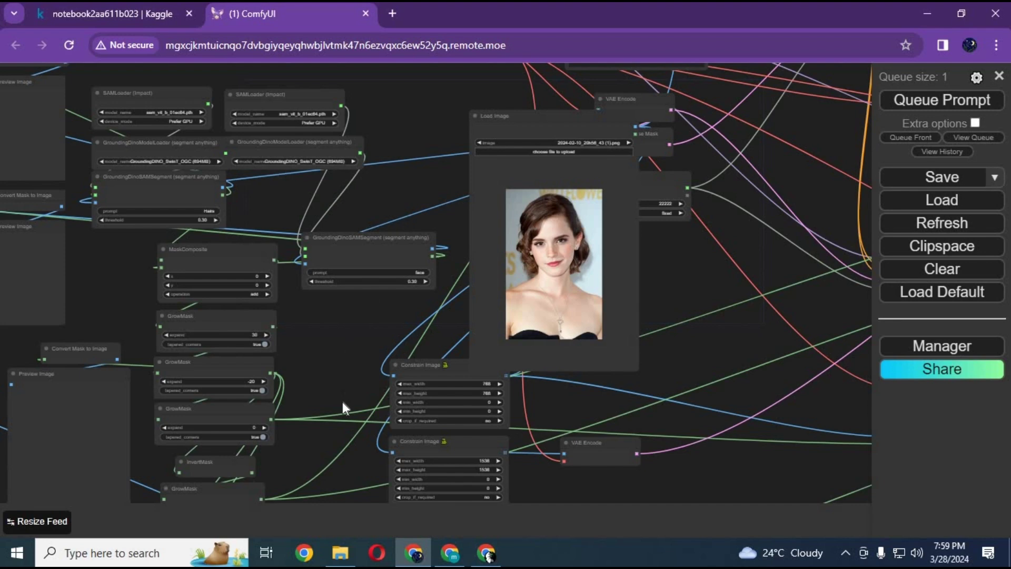
left_click_drag(342, 402, 256, 480)
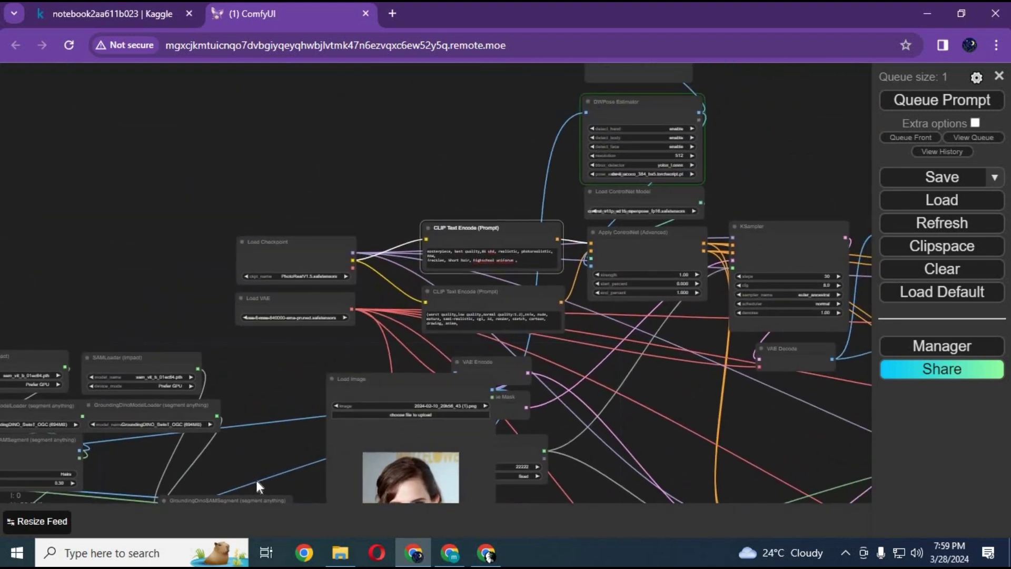
left_click_drag(409, 163, 289, 319)
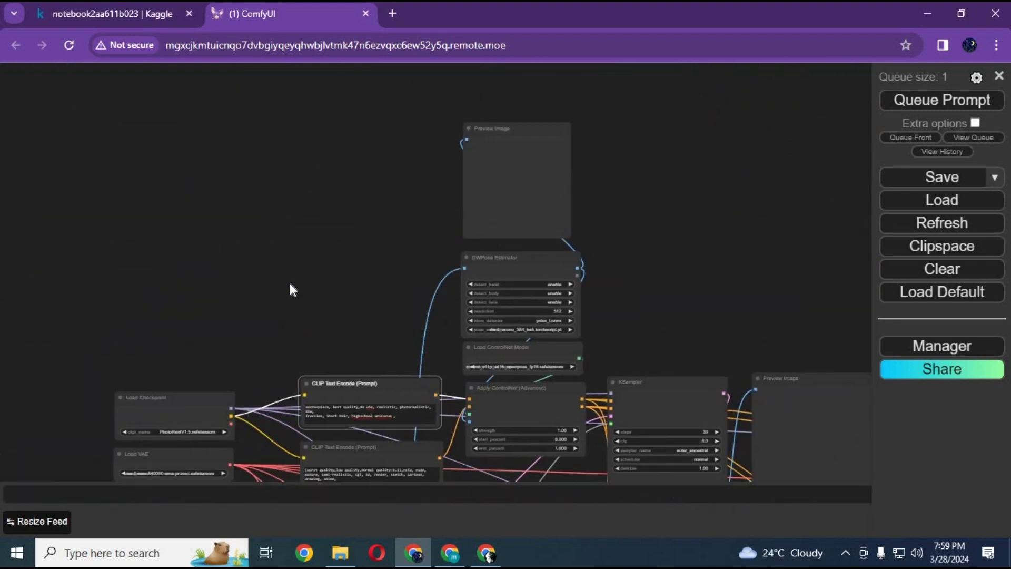
left_click_drag(290, 284, 645, 35)
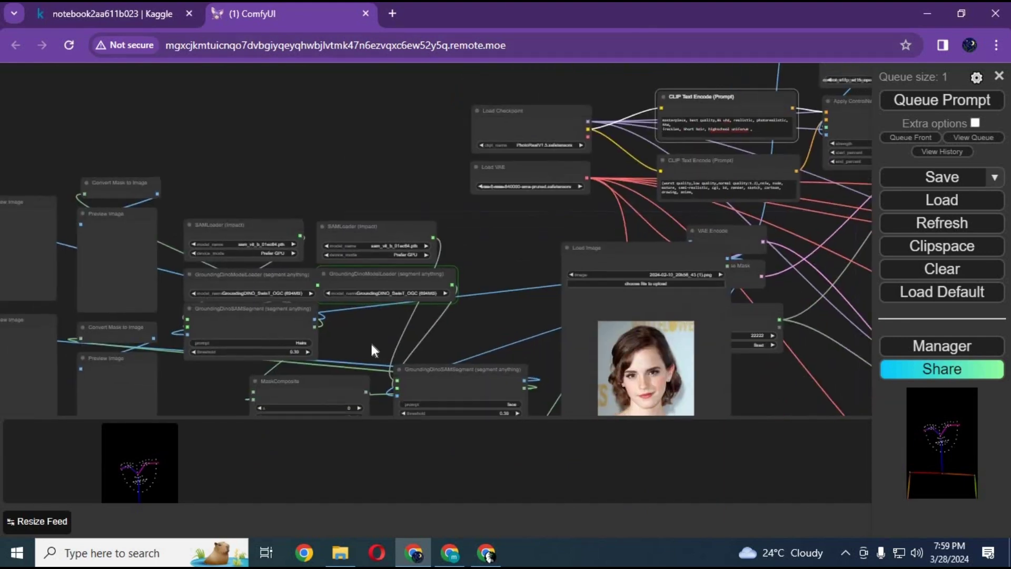
left_click_drag(370, 340, 611, 198)
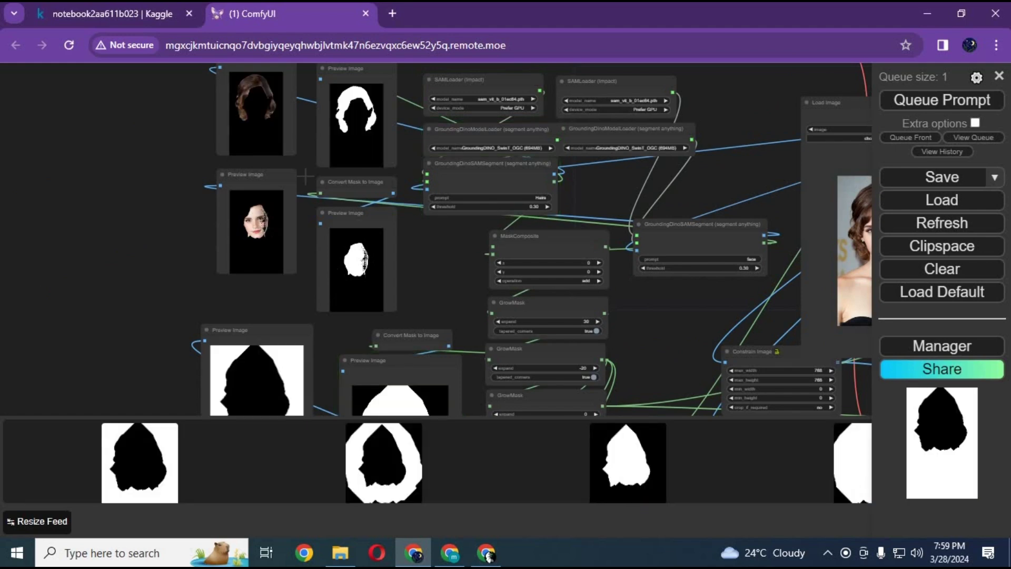
left_click_drag(790, 308, 159, 276)
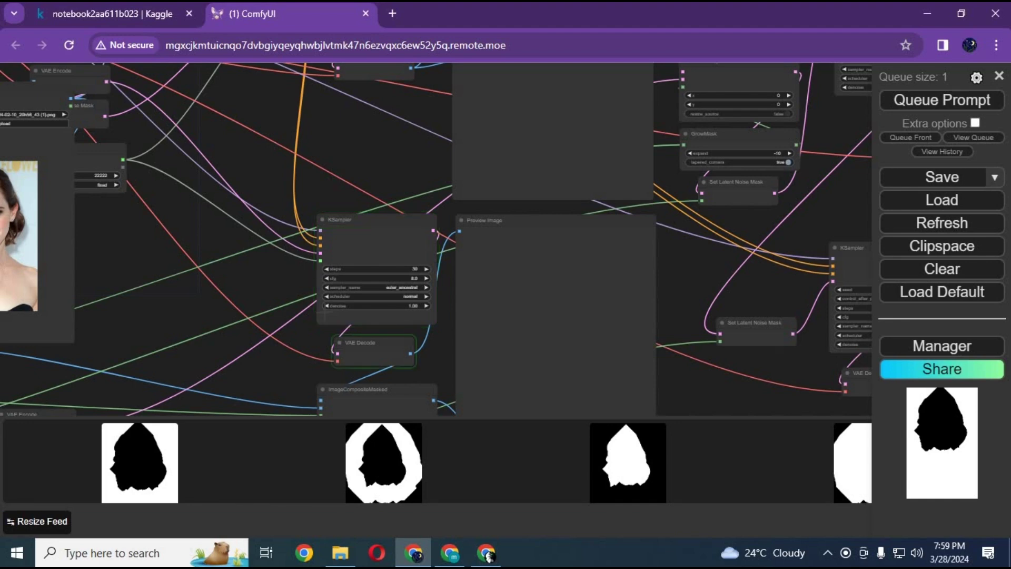
left_click_drag(432, 361, 269, 257)
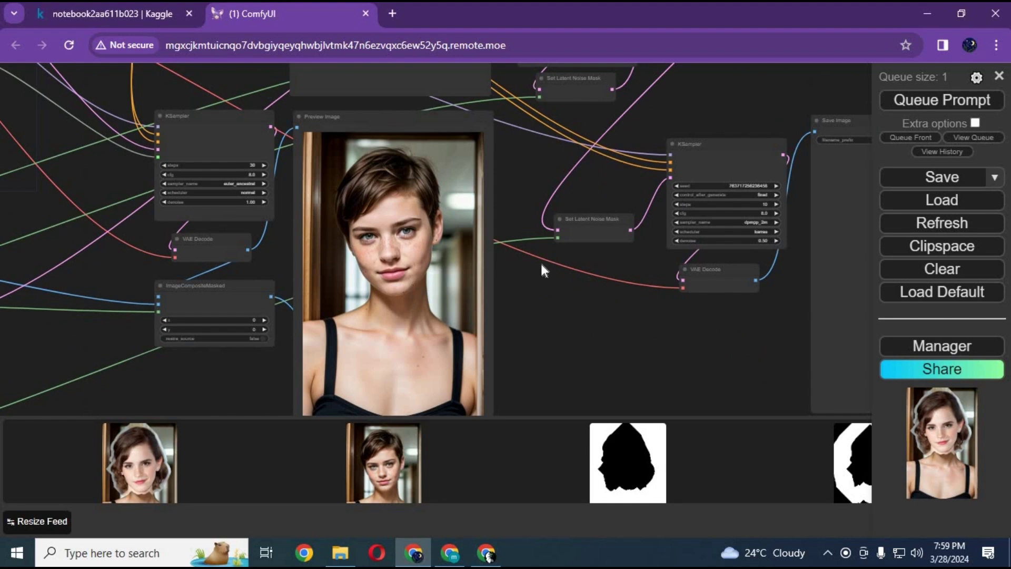
left_click_drag(529, 288, 572, 66)
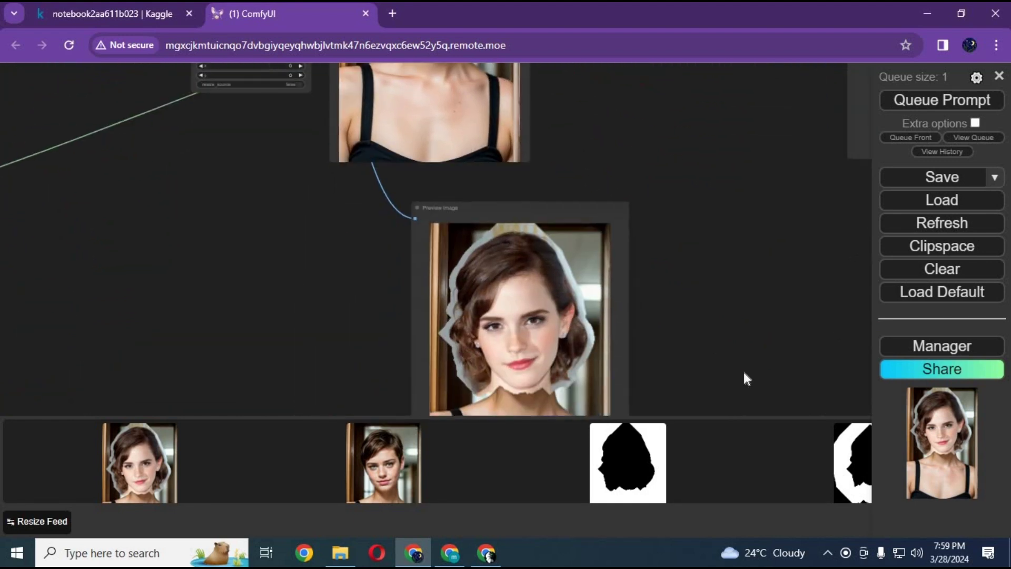
left_click_drag(744, 372, 742, 172)
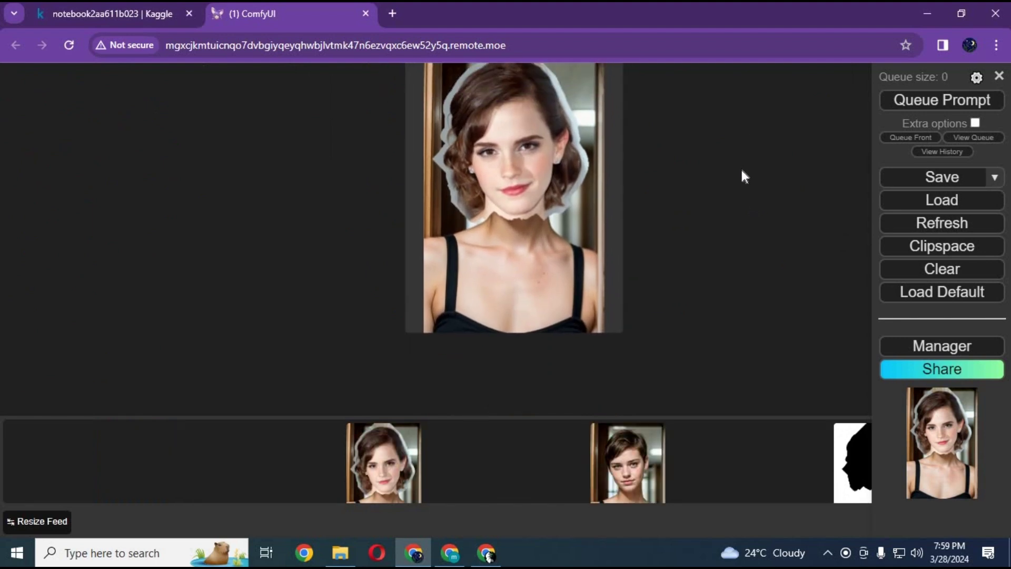
left_click_drag(690, 289, 587, 565)
left_click_drag(563, 257, 561, 308)
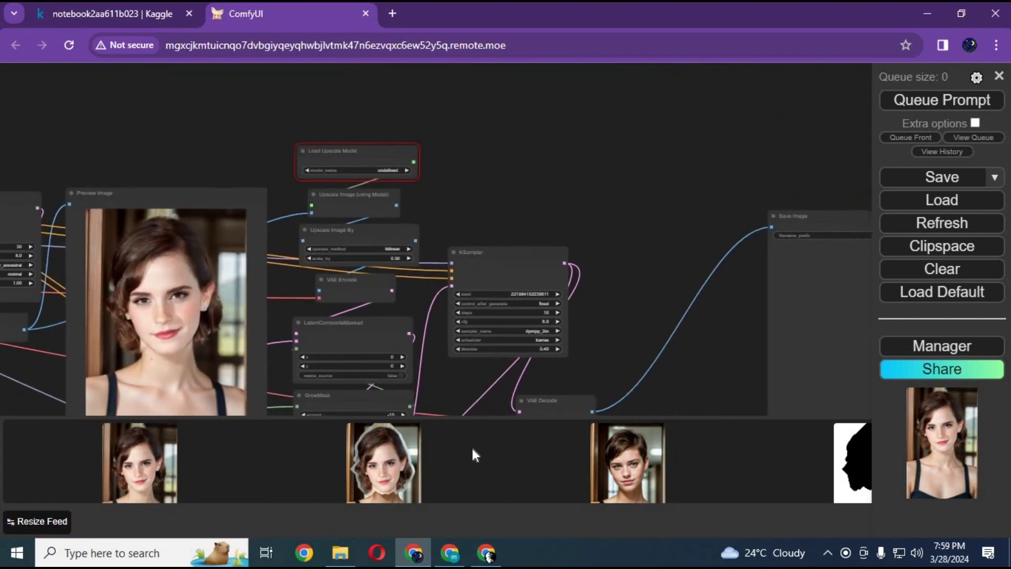
Step: Search ComfyUI Manager's models for "upscale", install 4x-UltraSharp and close the manager
left_click_drag(515, 208, 561, 316)
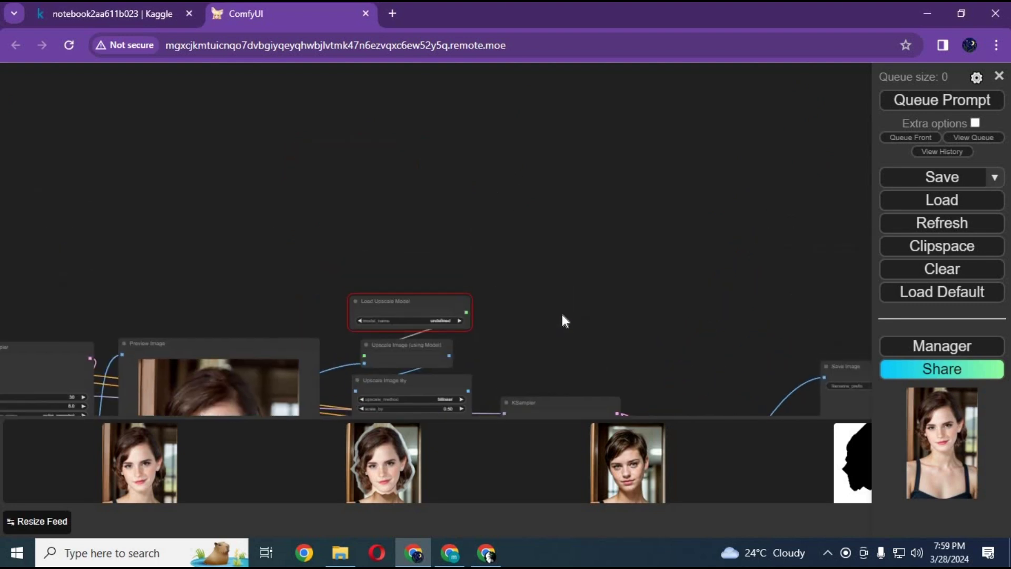
scroll(548, 315, "up", 5)
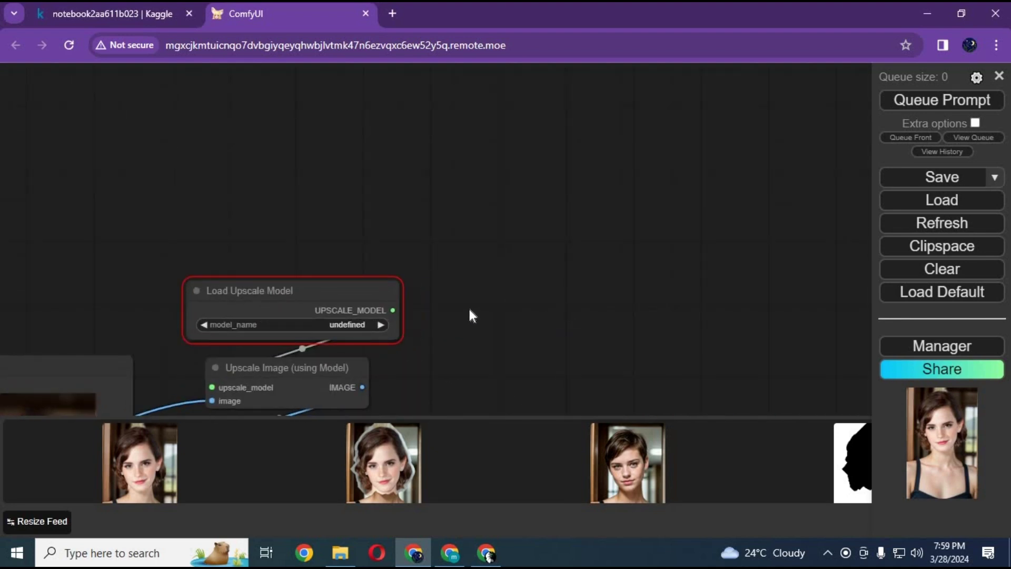
left_click_drag(519, 299, 584, 289)
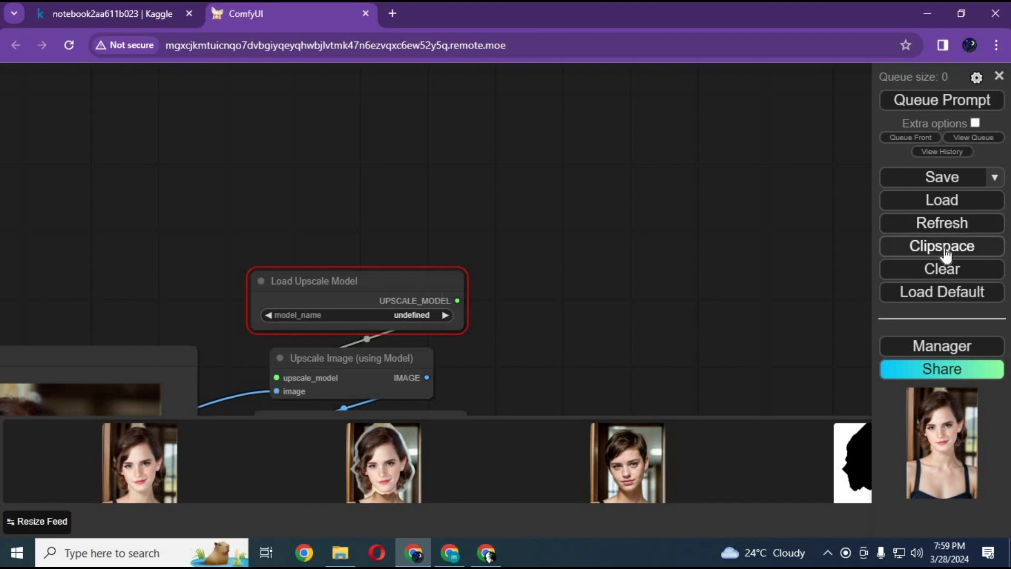
left_click(943, 348)
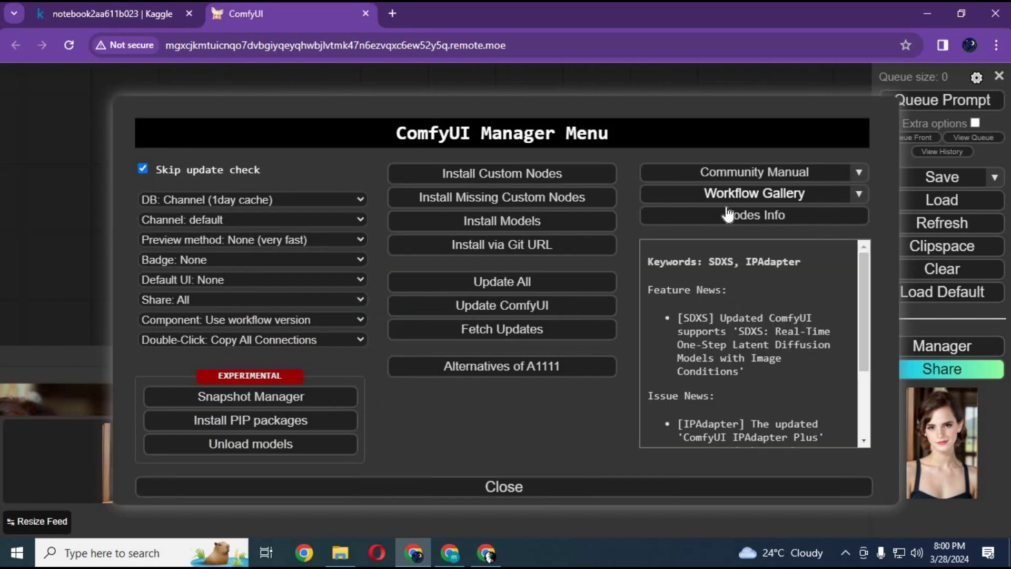
left_click(522, 223)
double_click(758, 135)
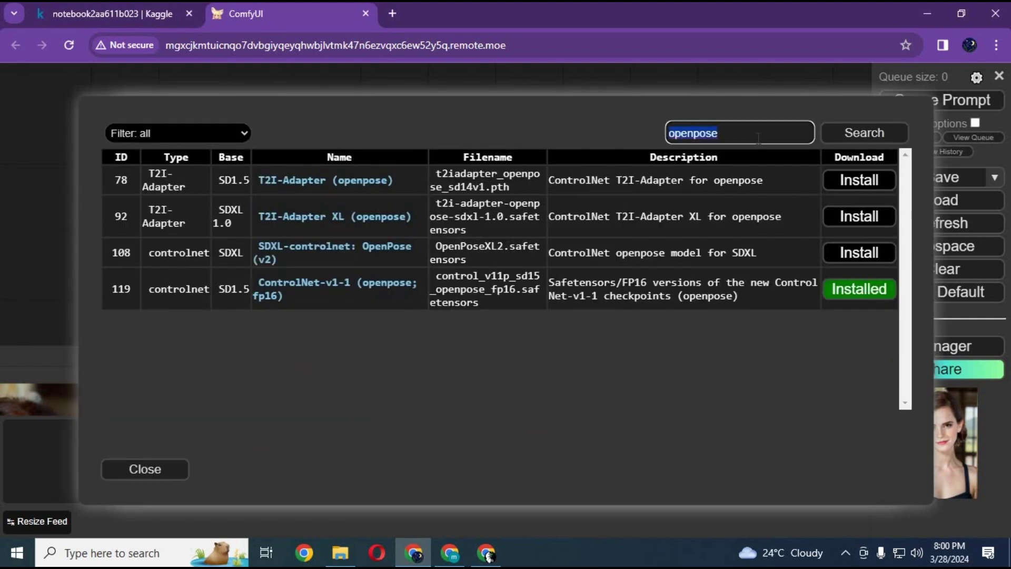
type("upsca")
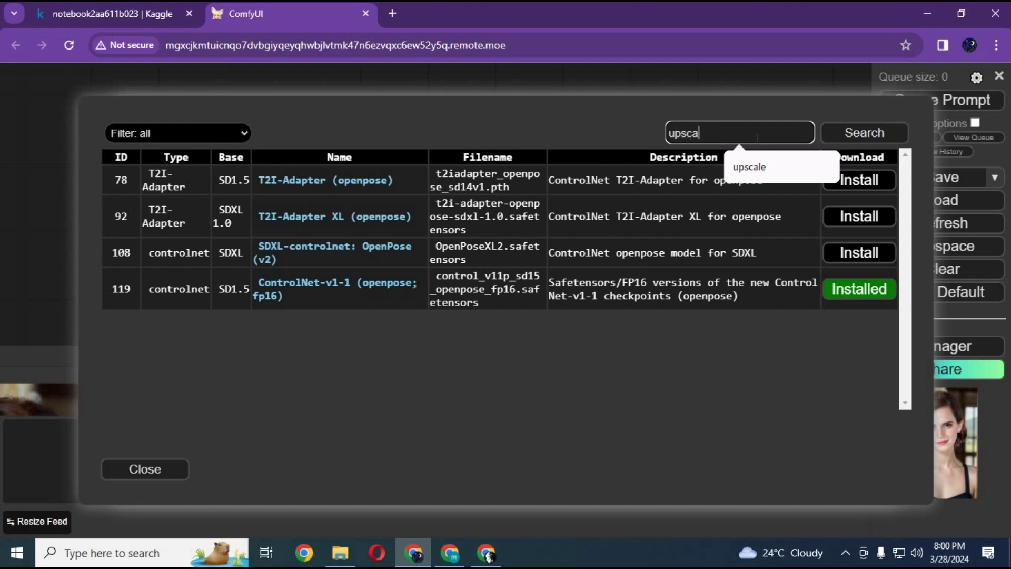
type("le")
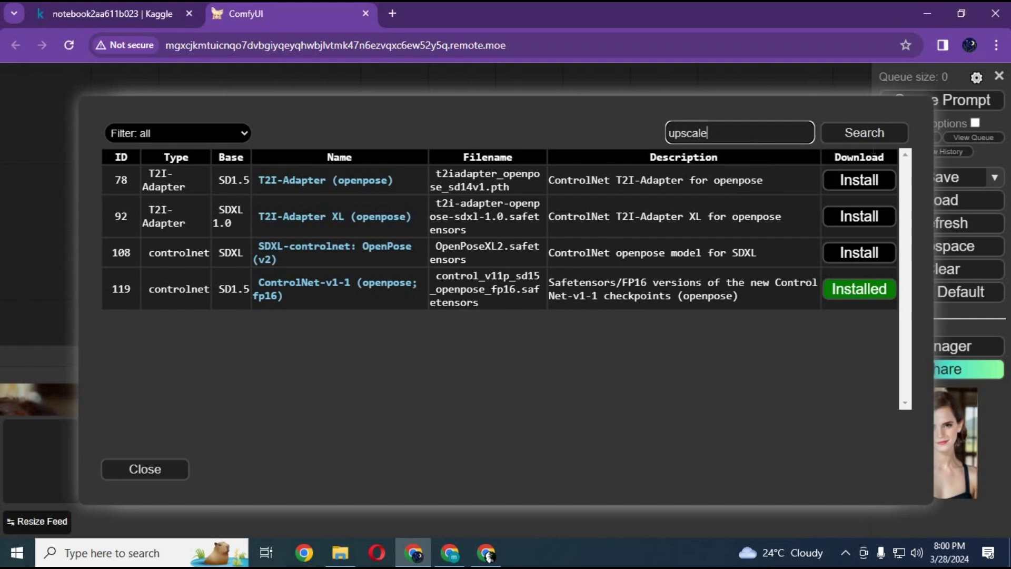
left_click(866, 131)
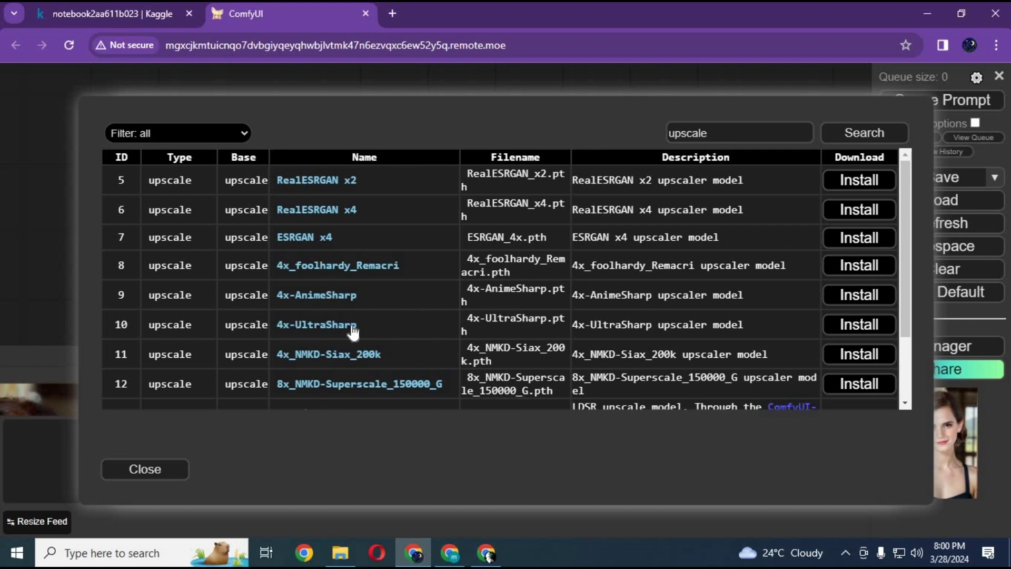
left_click(845, 324)
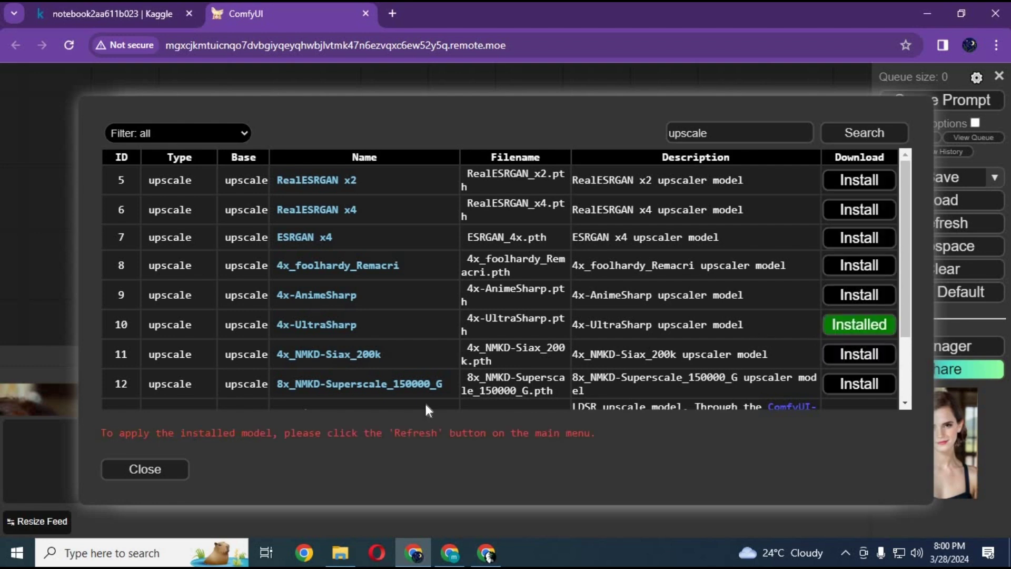
left_click(149, 466)
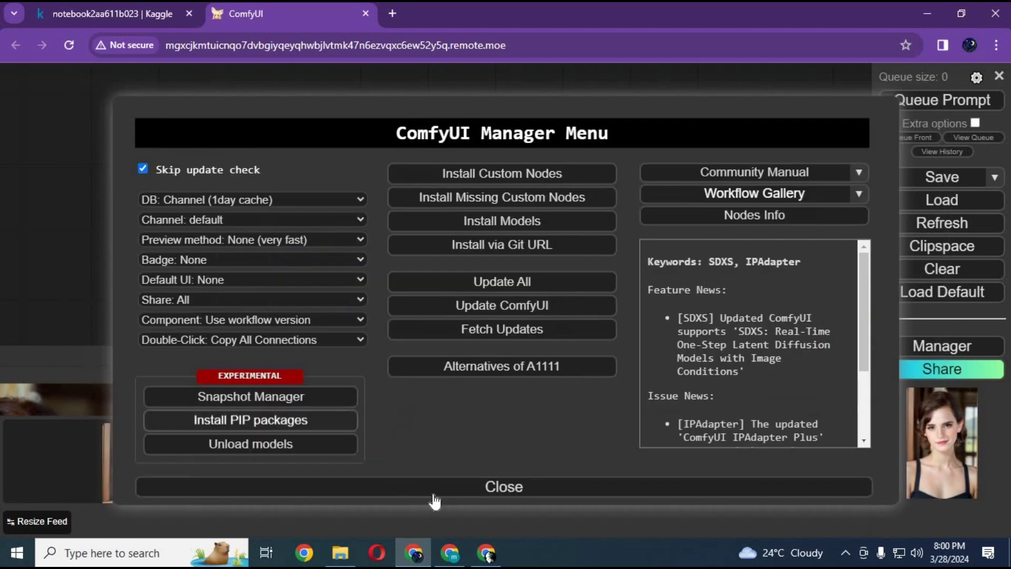
left_click(474, 482)
Step: Refresh the model lists and set the Load Upscale Model node to 4x-UltraSharp.pth
left_click(948, 216)
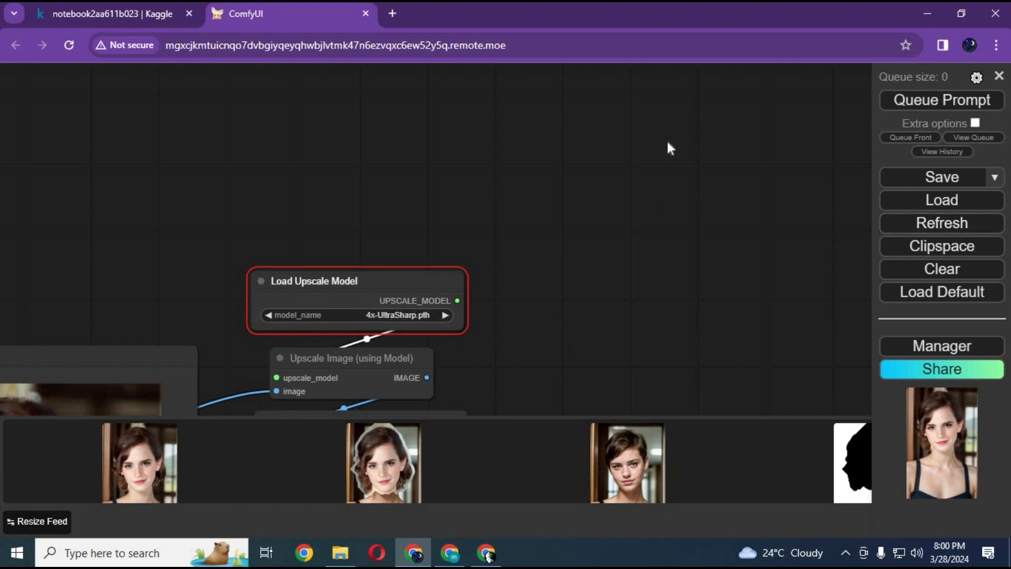
left_click_drag(547, 408, 654, 184)
scroll(634, 219, "down", 3)
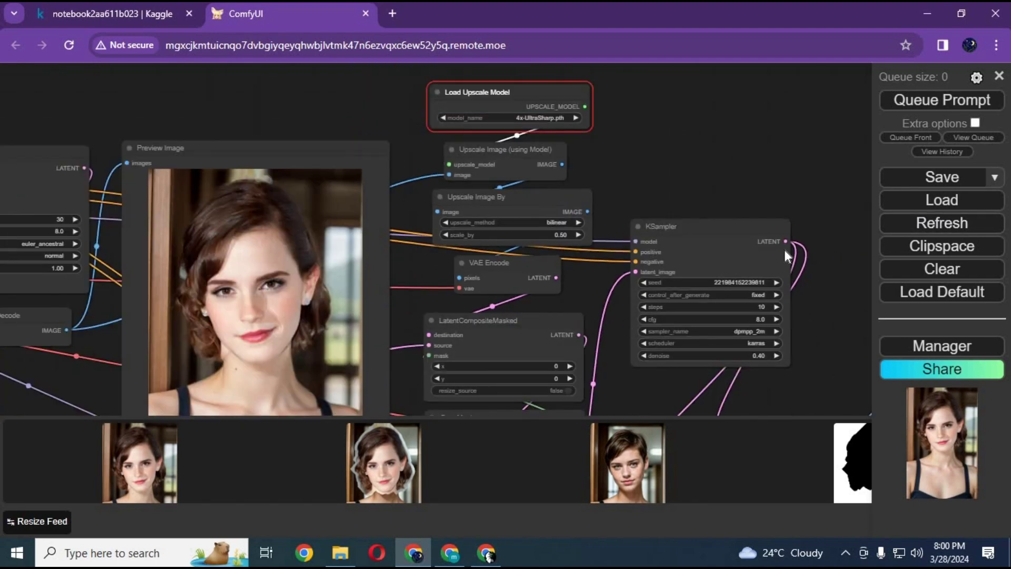
Step: Queue the head swap workflow again with the selected upscale model
left_click_drag(801, 402, 741, 210)
scroll(740, 218, "down", 2)
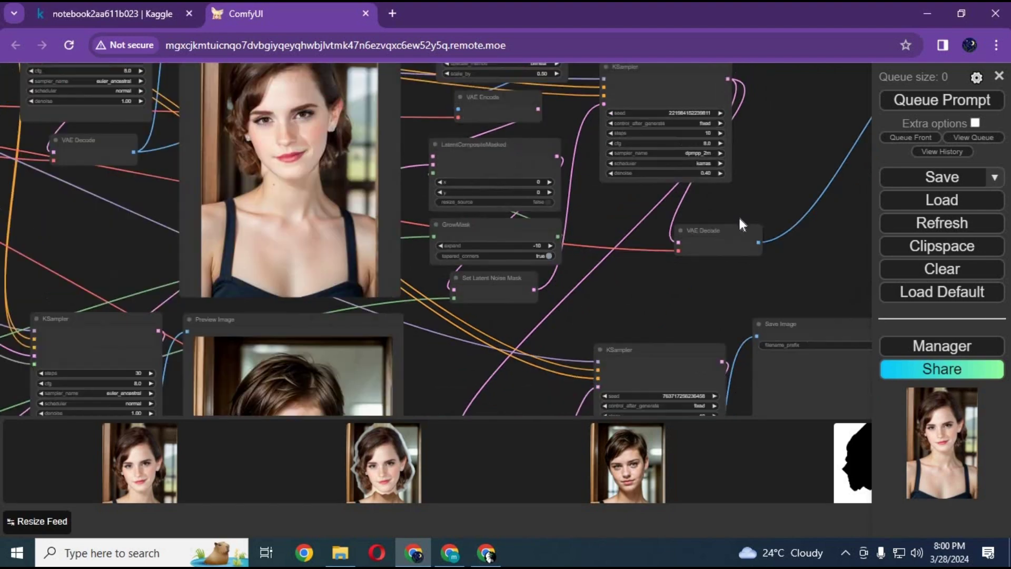
left_click(938, 101)
Step: Follow the run through the upscale nodes and both final KSamplers, examining the preview image and the Save Image nodes
scroll(770, 248, "up", 4)
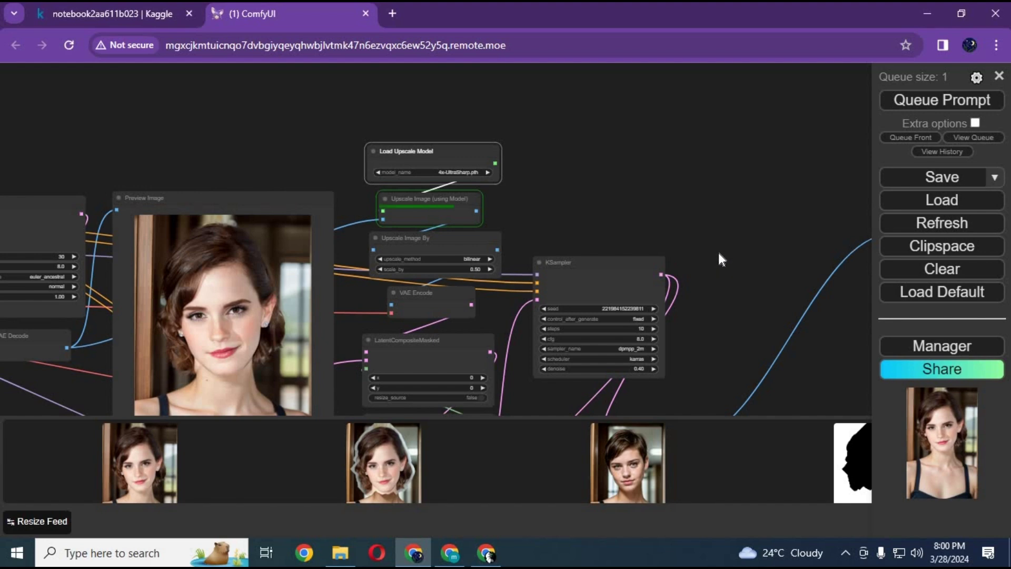
left_click_drag(713, 273, 671, 143)
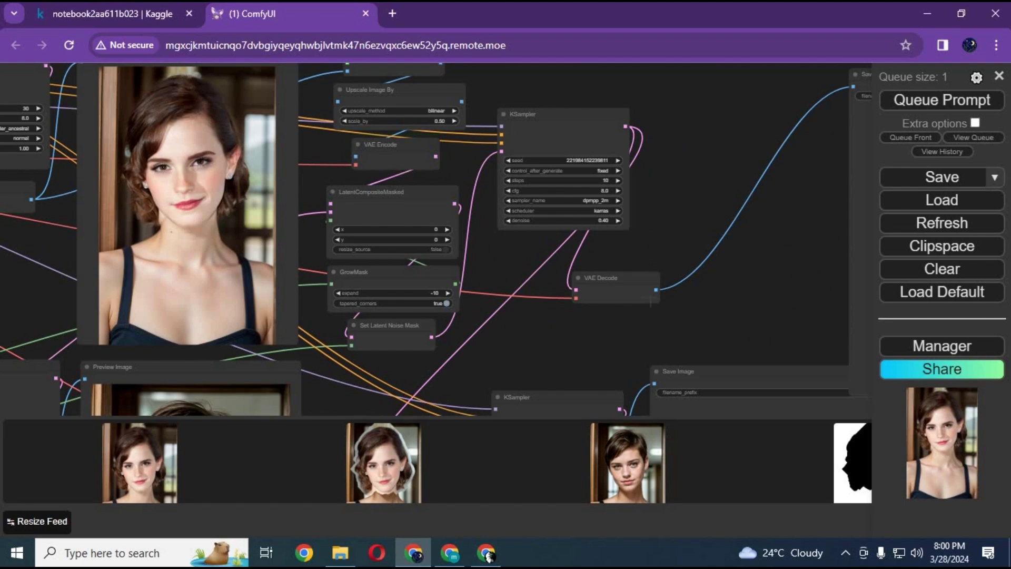
scroll(651, 299, "down", 2)
left_click_drag(651, 299, 675, 328)
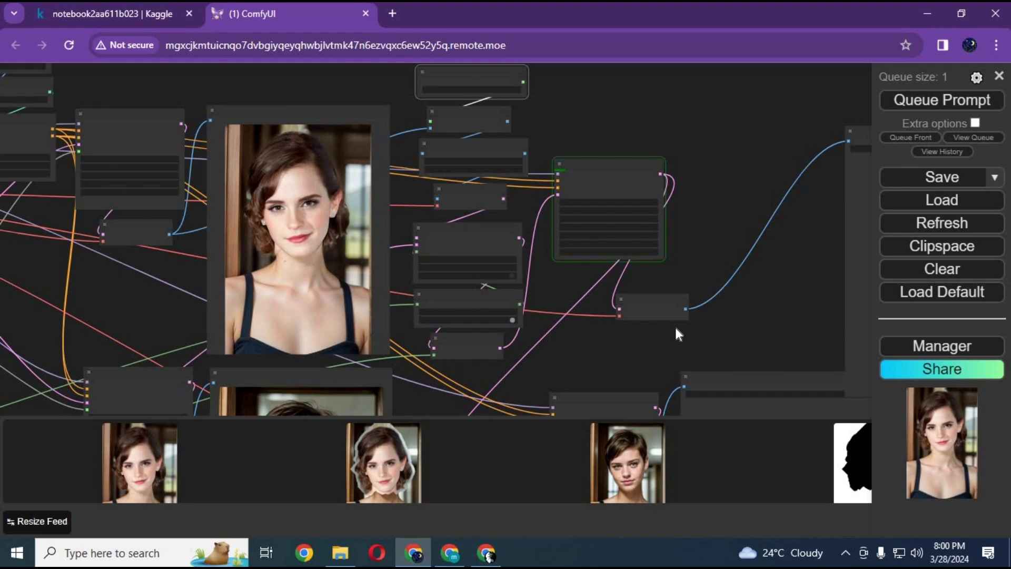
scroll(280, 219, "up", 8)
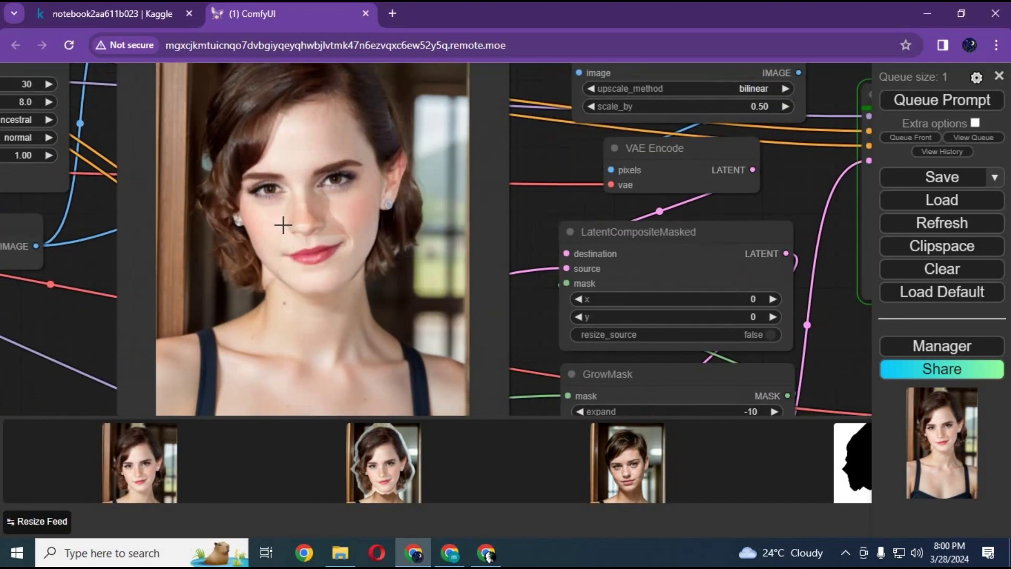
scroll(282, 225, "down", 5)
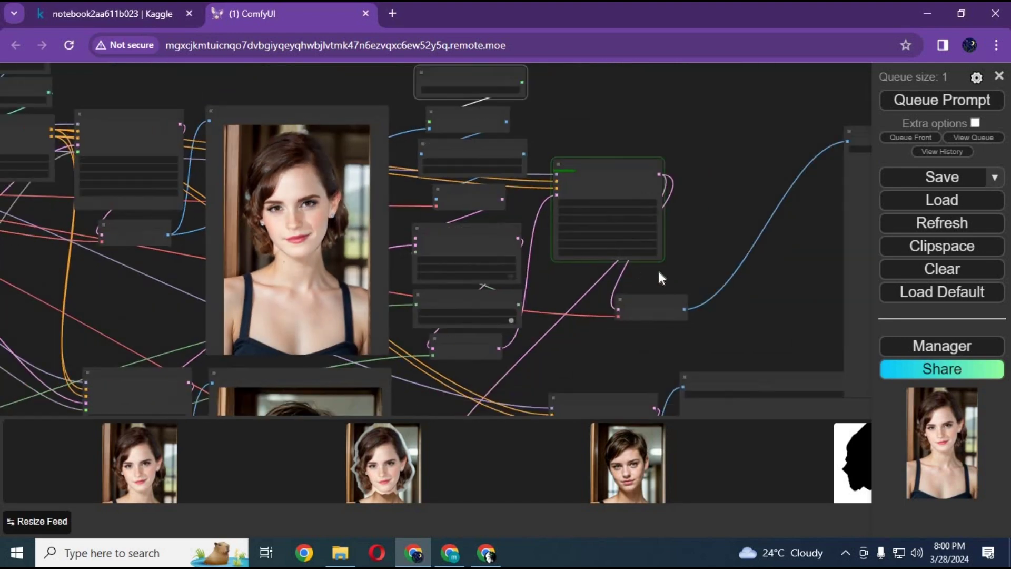
left_click_drag(698, 270, 559, 160)
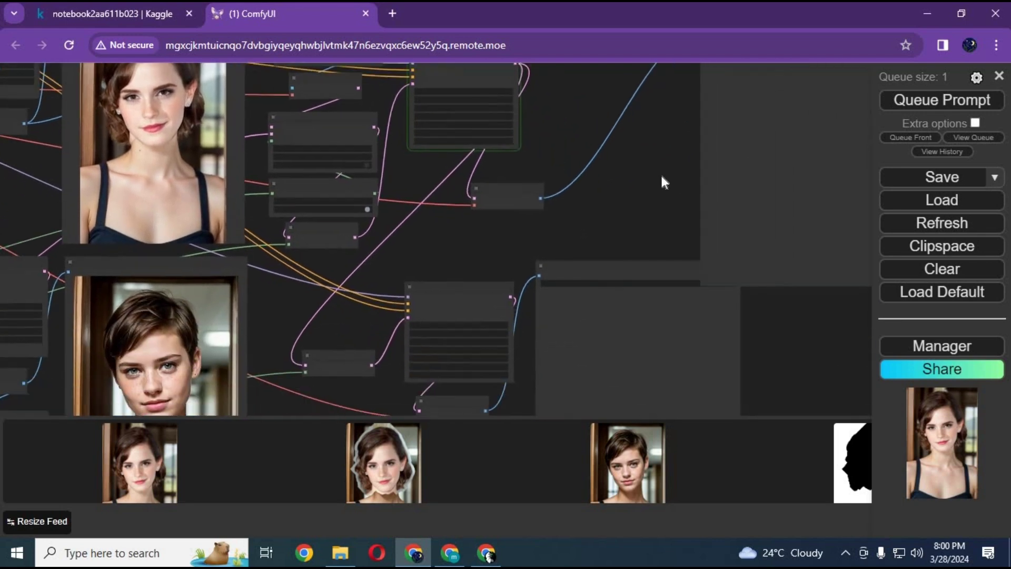
left_click_drag(674, 166, 521, 286)
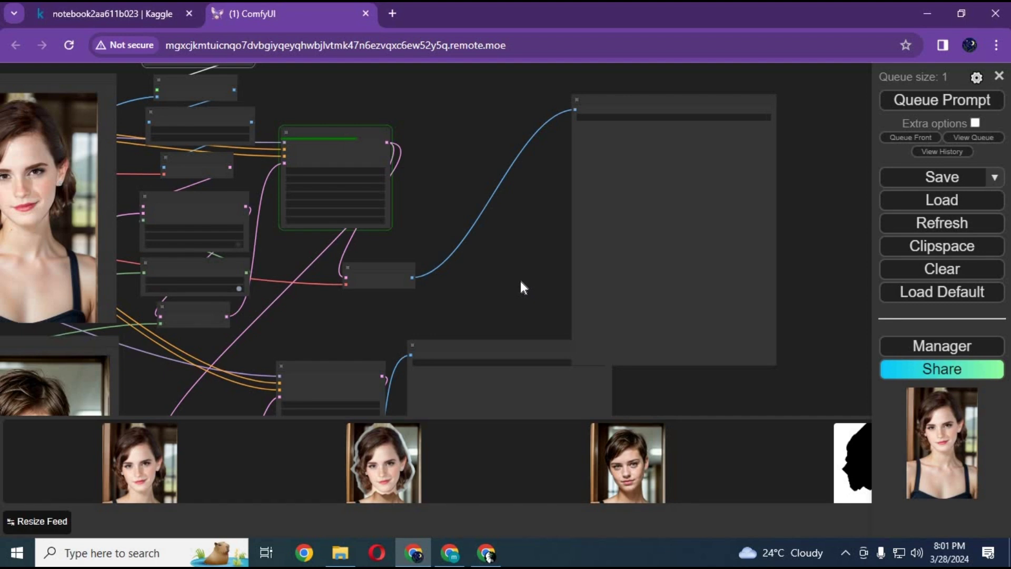
left_click_drag(520, 281, 536, 140)
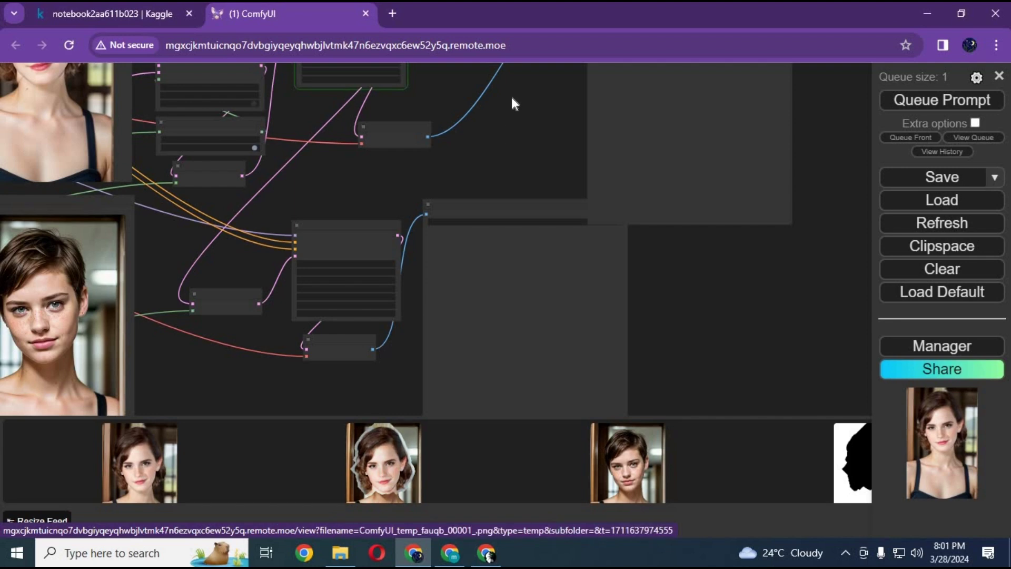
left_click_drag(511, 97, 510, 241)
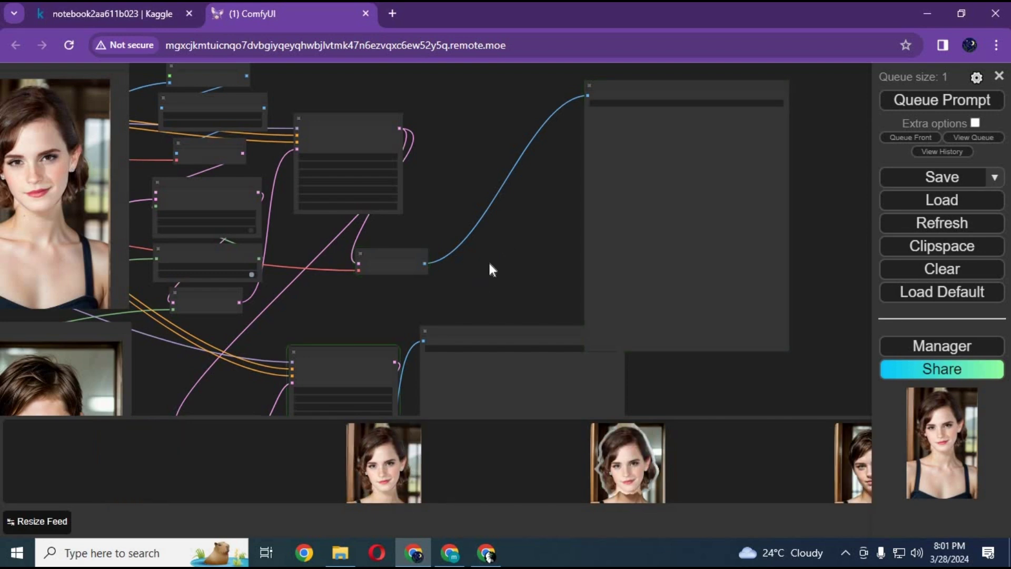
left_click_drag(489, 268, 490, 162)
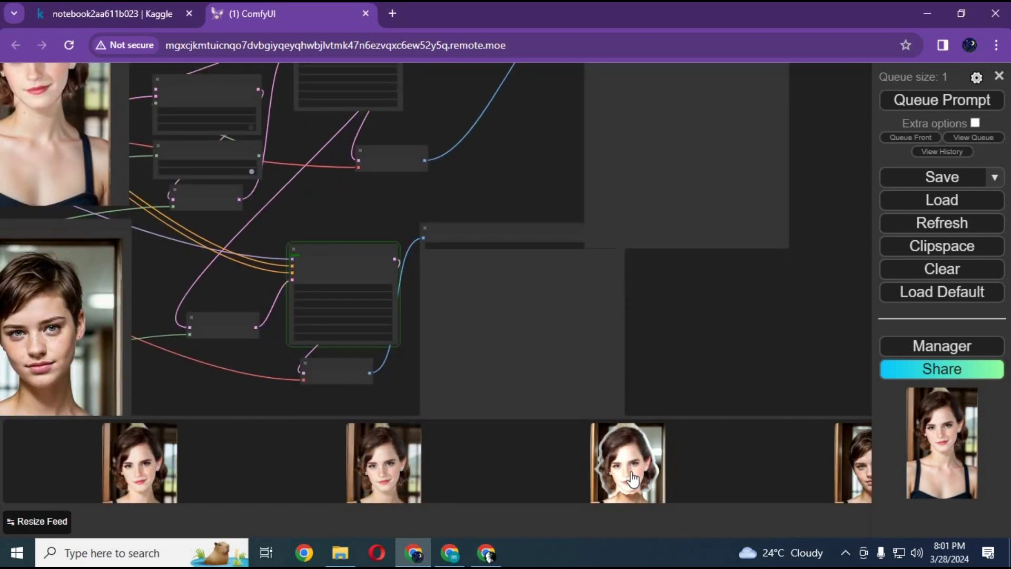
Step: Open the rough head-composite image from the image feed, save it to disk and close the enlarged view
left_click(632, 479)
right_click(488, 284)
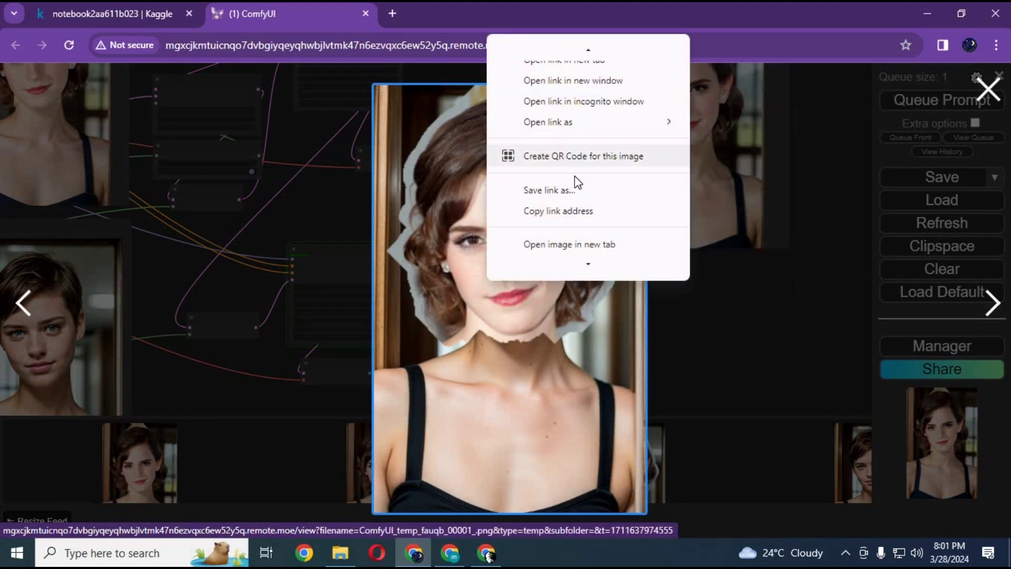
scroll(574, 199, "down", 2)
left_click(573, 216)
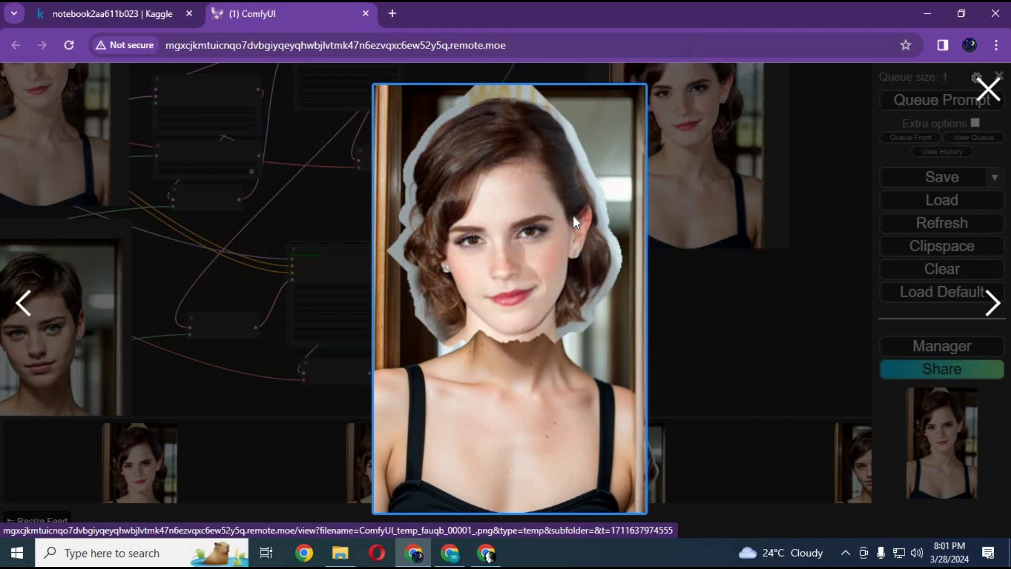
left_click(378, 329)
left_click(744, 327)
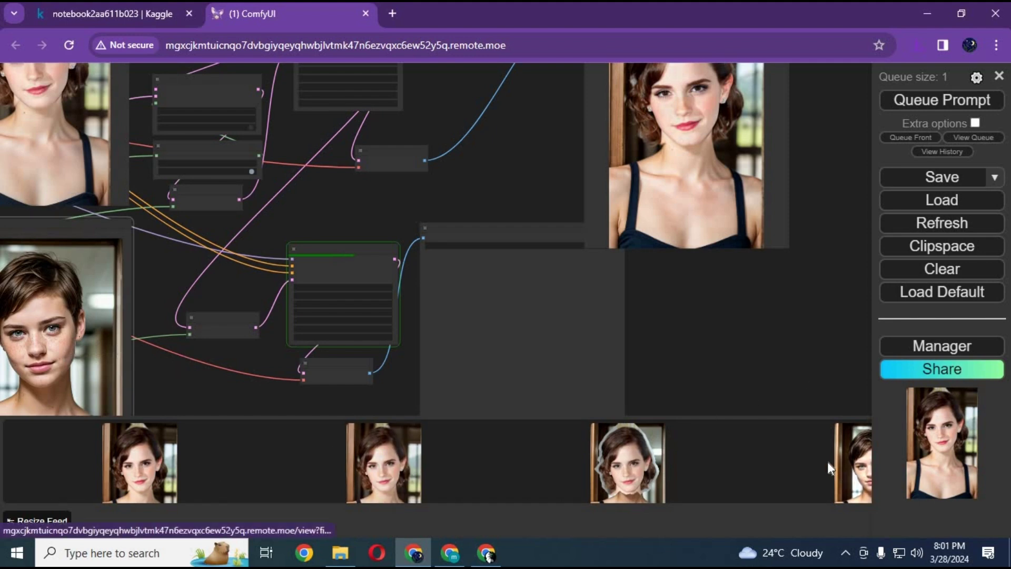
Step: Open the short-haired body image from the image feed, save it to disk and close the enlarged view
left_click(848, 461)
right_click(548, 275)
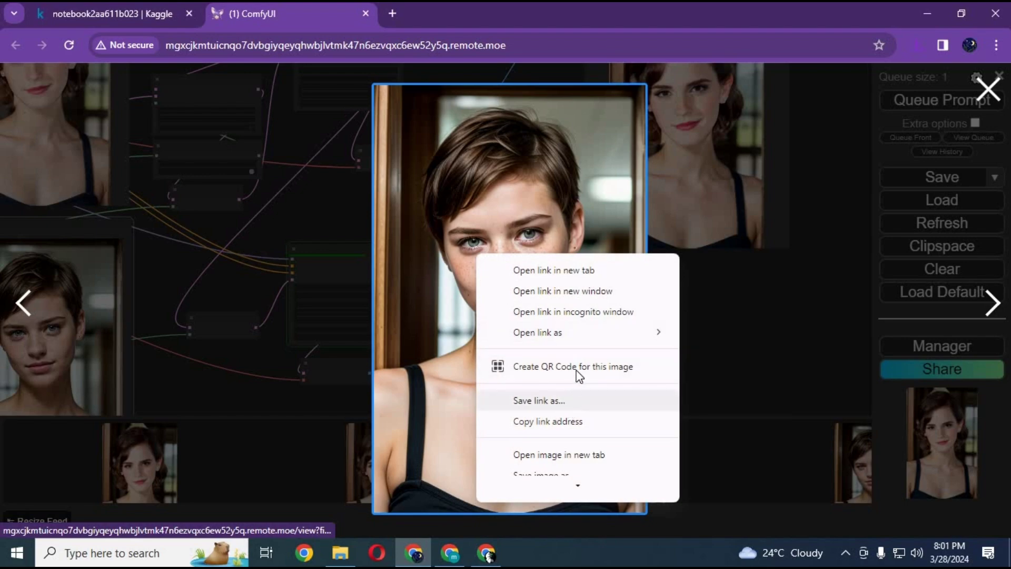
scroll(566, 447, "down", 2)
left_click(564, 434)
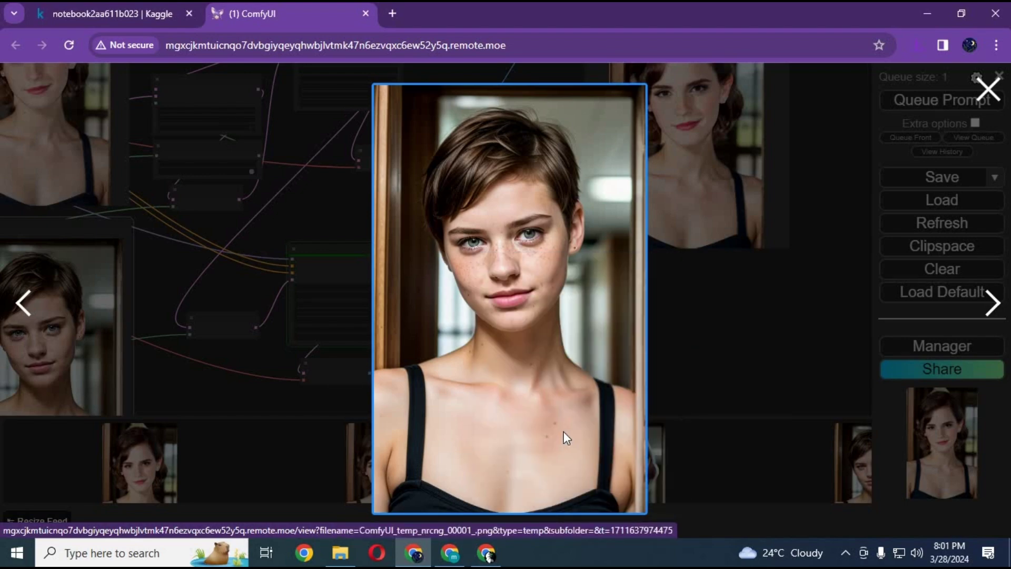
left_click(385, 328)
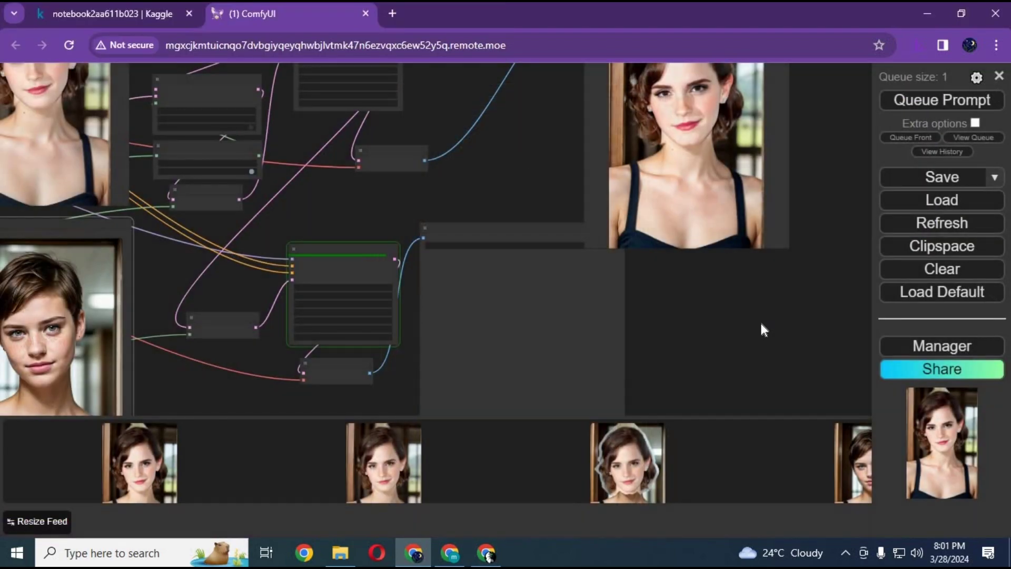
Step: Examine the upscaled result in the upper Save Image node while the lower KSampler finishes its run
left_click_drag(760, 320, 419, 320)
scroll(662, 306, "down", 4)
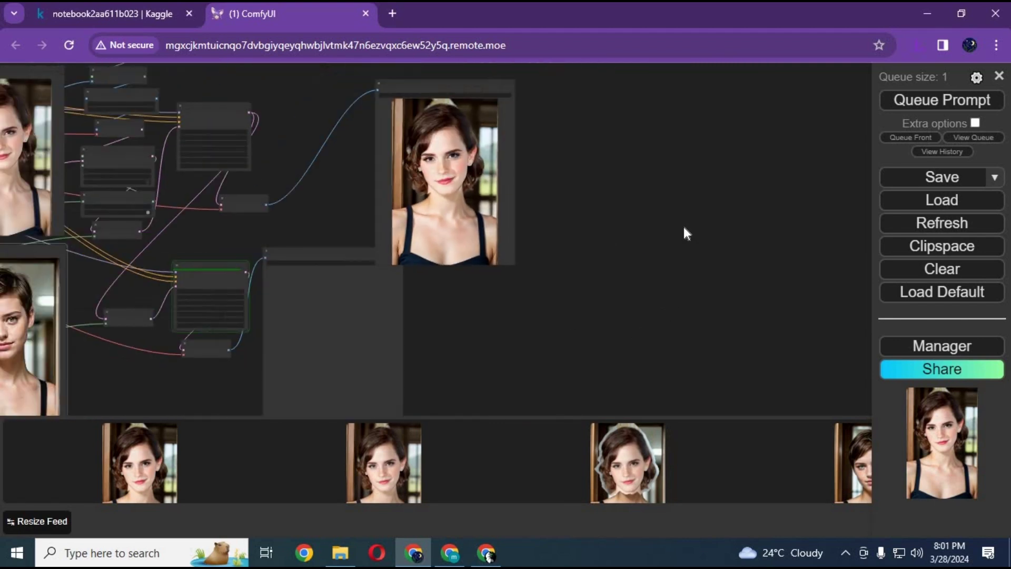
left_click_drag(684, 226, 678, 131)
scroll(634, 292, "up", 2)
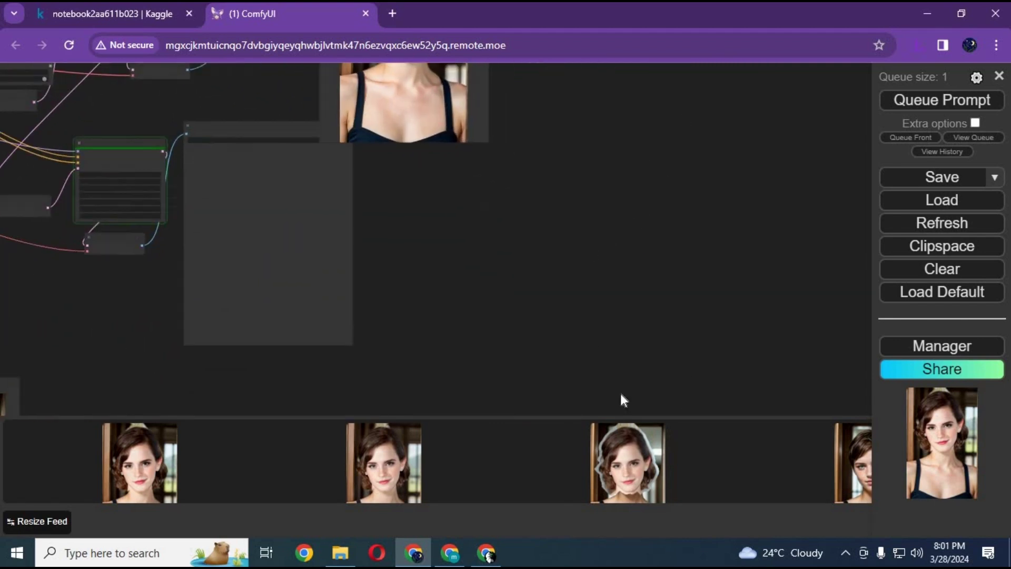
left_click_drag(421, 105, 556, 305)
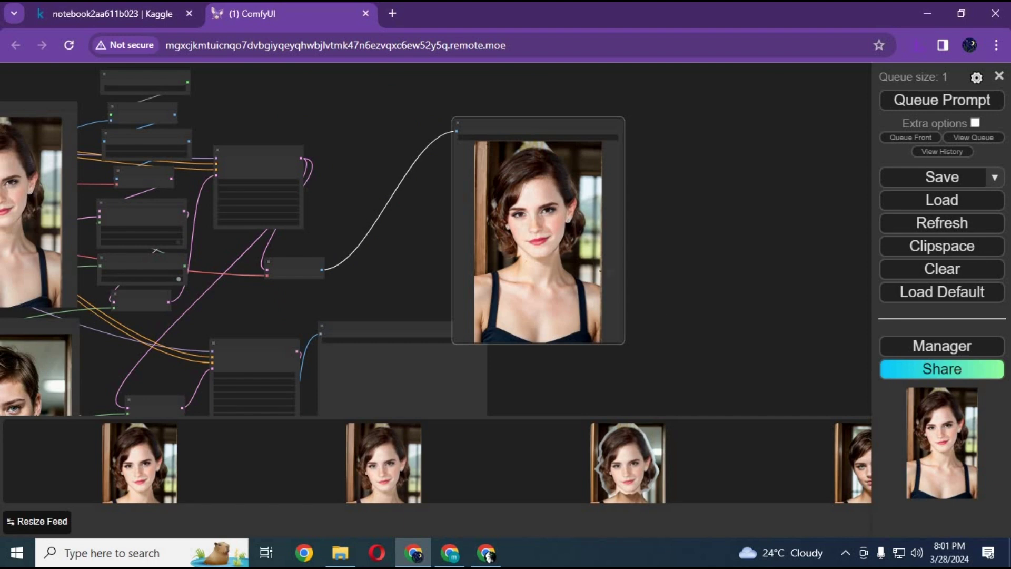
left_click_drag(694, 377, 751, 293)
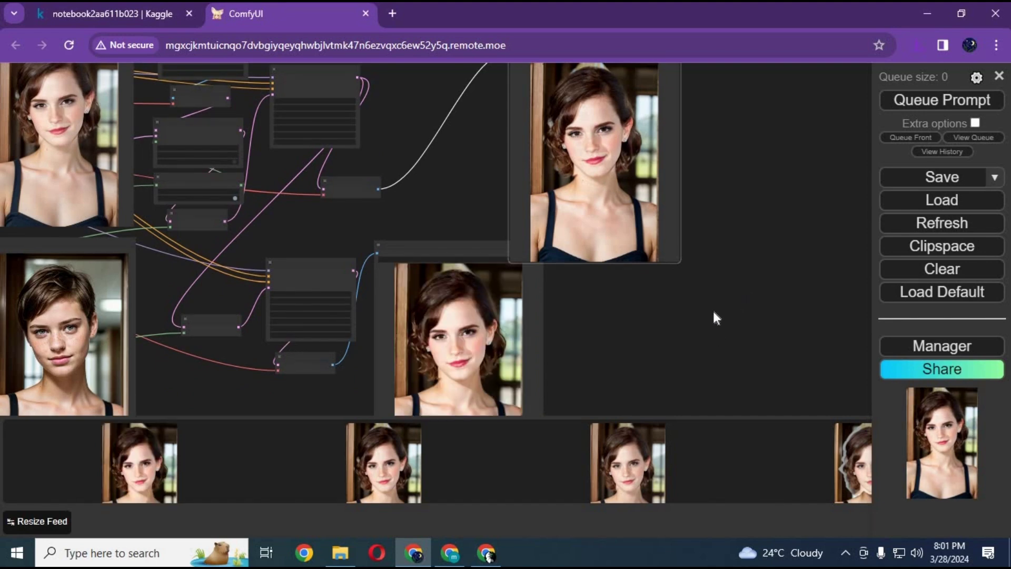
Step: Inspect the finished head swap in the lower Save Image node and save that image to disk
left_click_drag(567, 380, 582, 316)
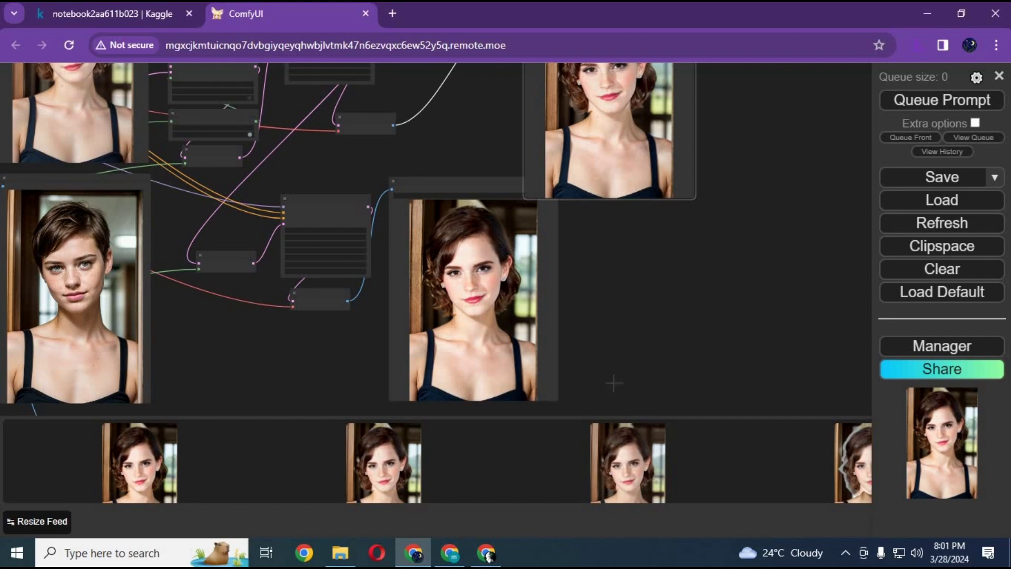
scroll(424, 277, "up", 8)
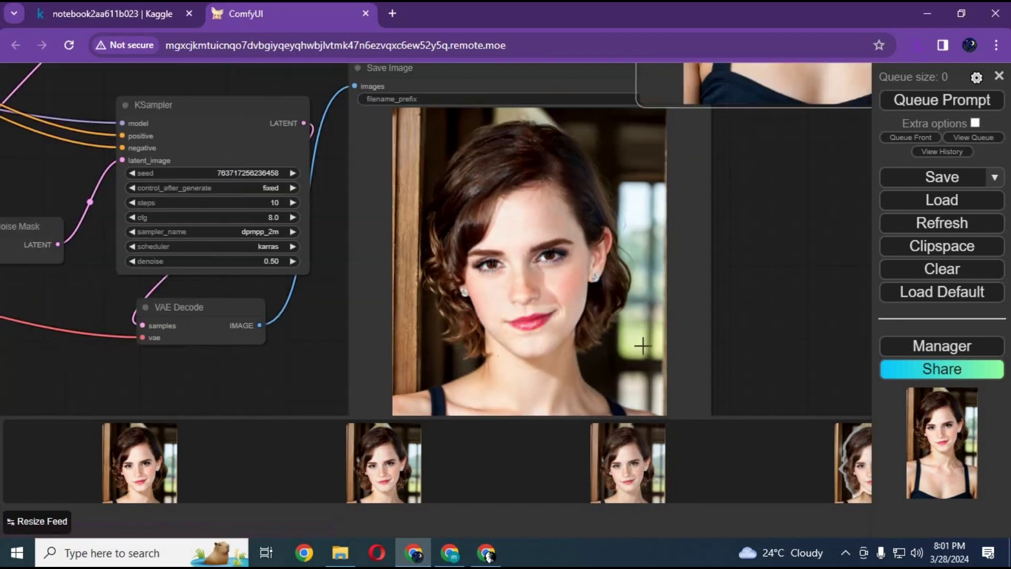
scroll(643, 346, "down", 3)
left_click_drag(754, 350, 681, 256)
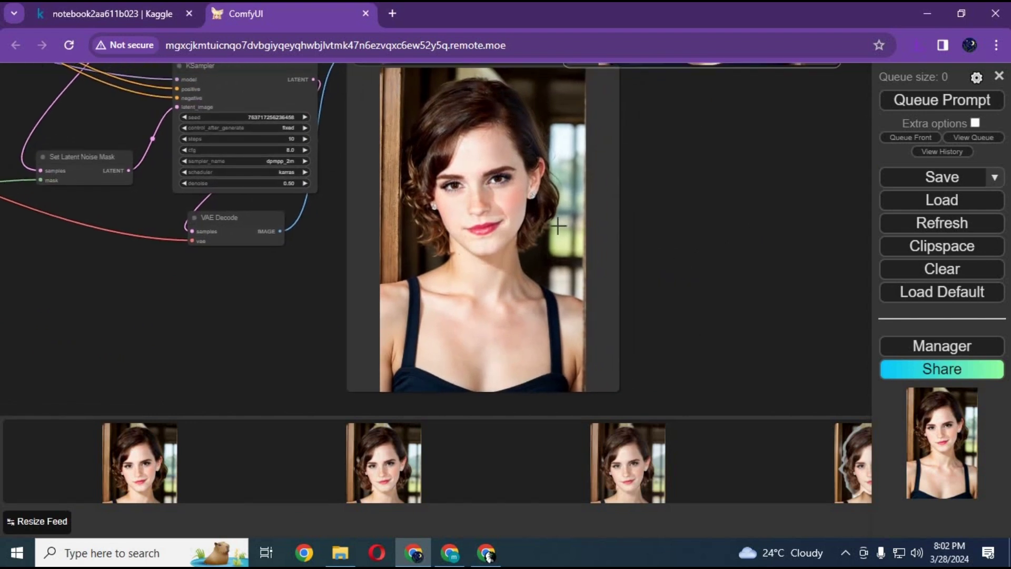
right_click(557, 220)
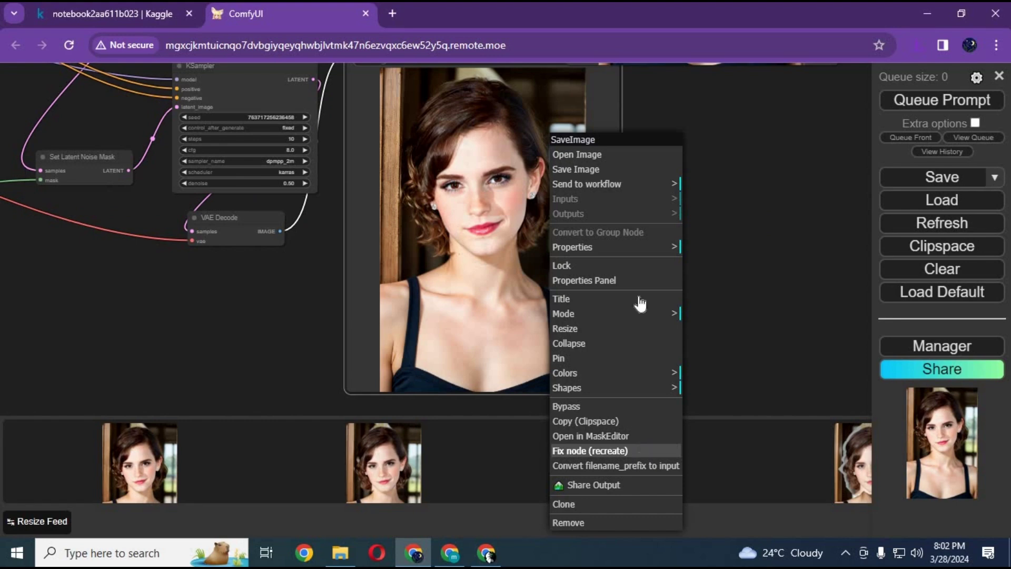
left_click(571, 171)
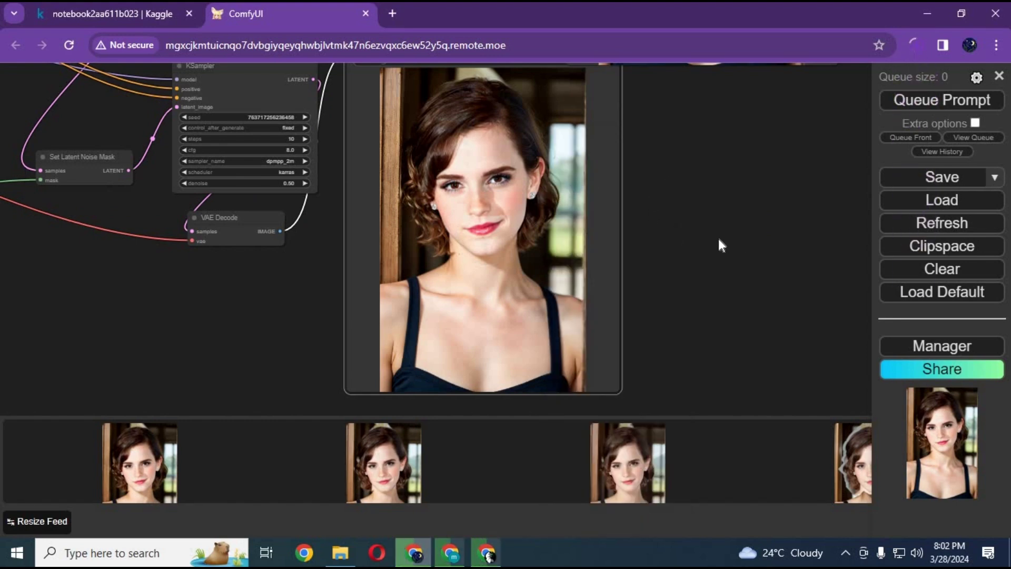
scroll(272, 262, "down", 4)
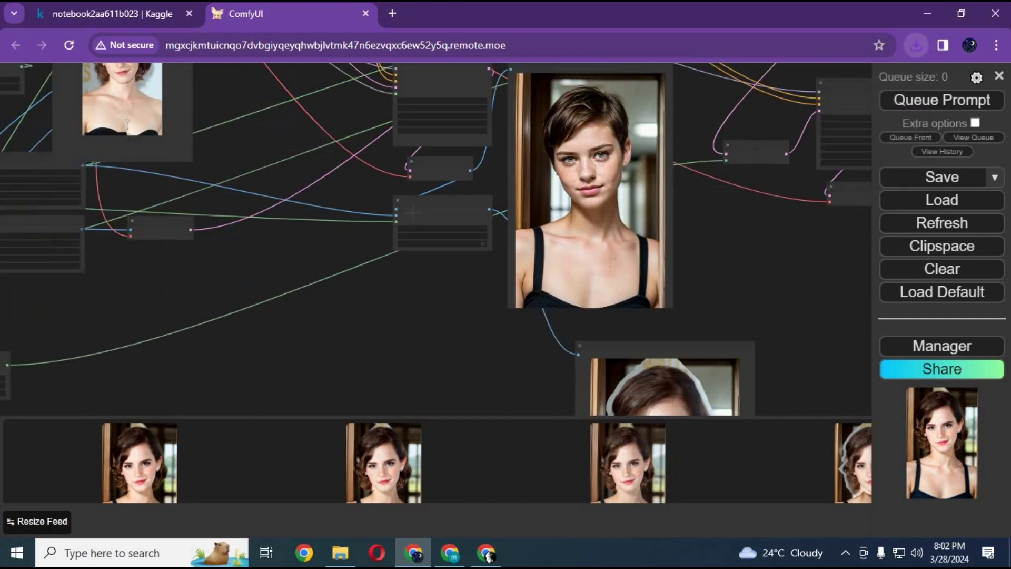
left_click_drag(275, 209, 338, 207)
left_click_drag(234, 264, 419, 459)
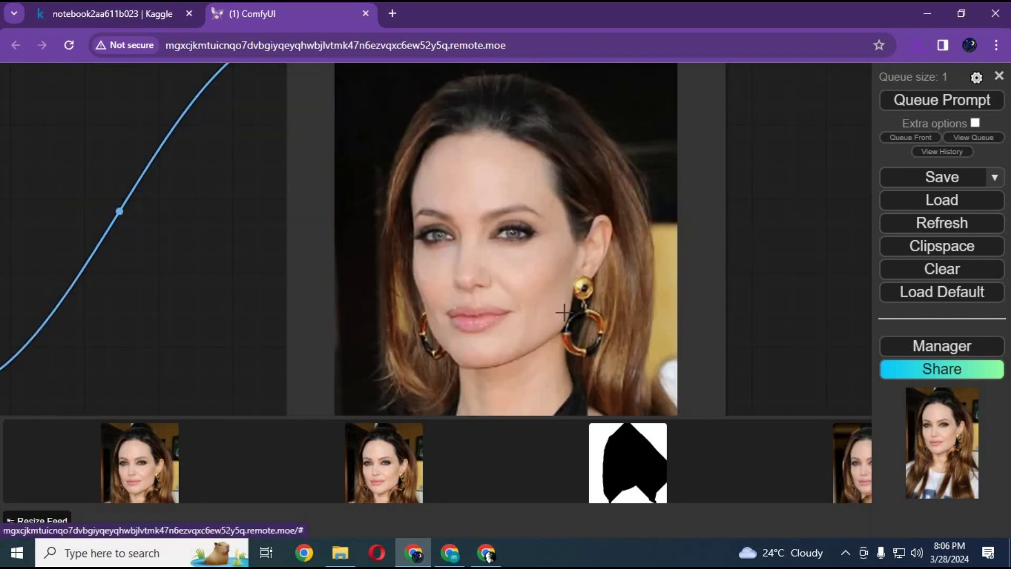
Step: Move the upper Save Image node clear of the lower one and save its new head swap image
scroll(564, 312, "down", 5)
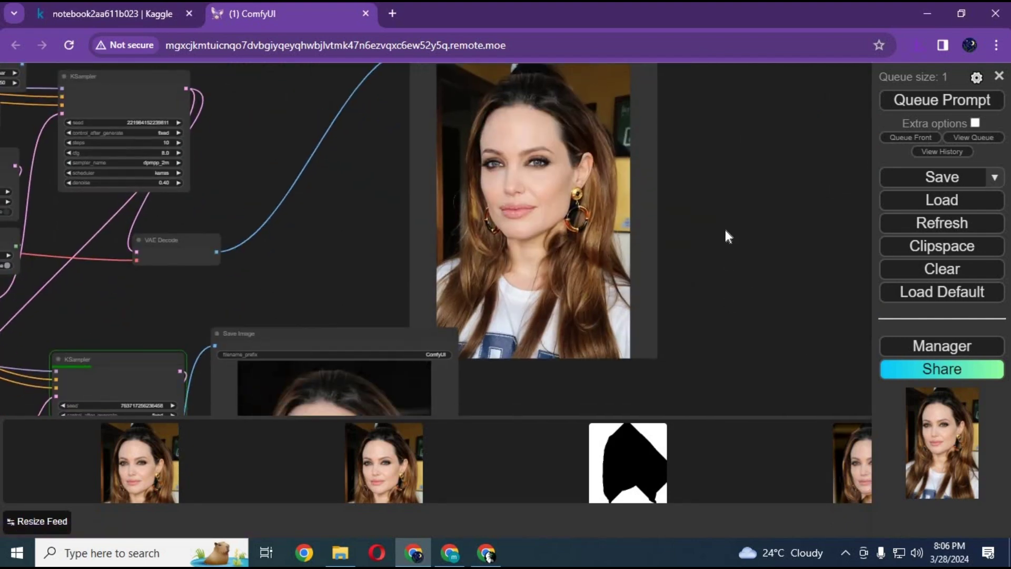
left_click_drag(594, 227, 676, 251)
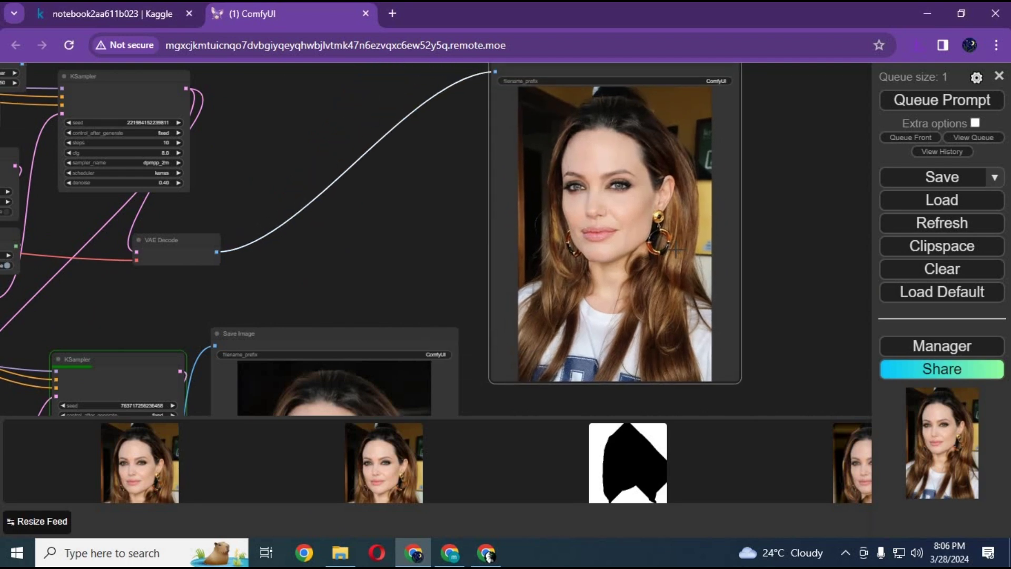
right_click(654, 193)
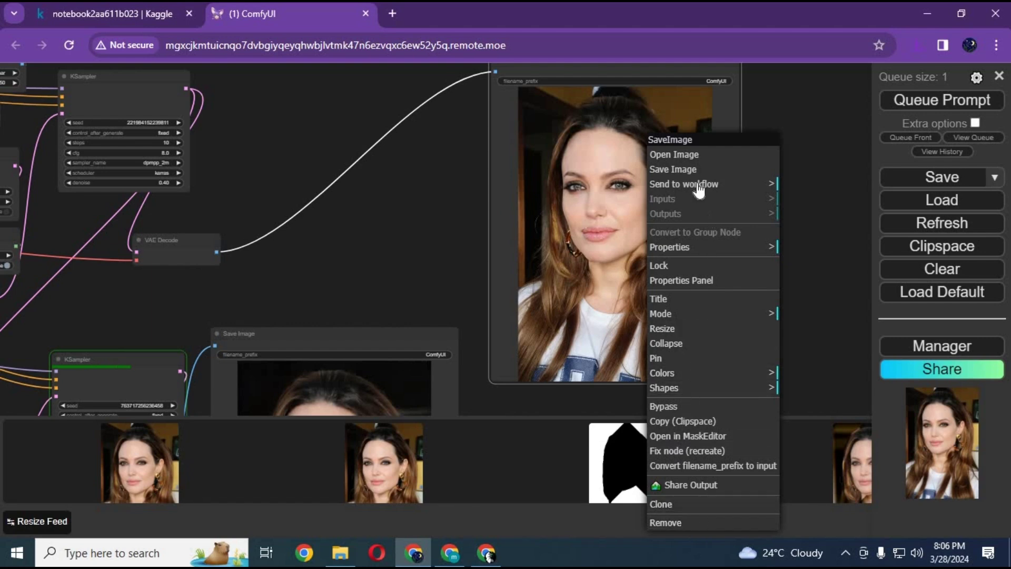
left_click(691, 169)
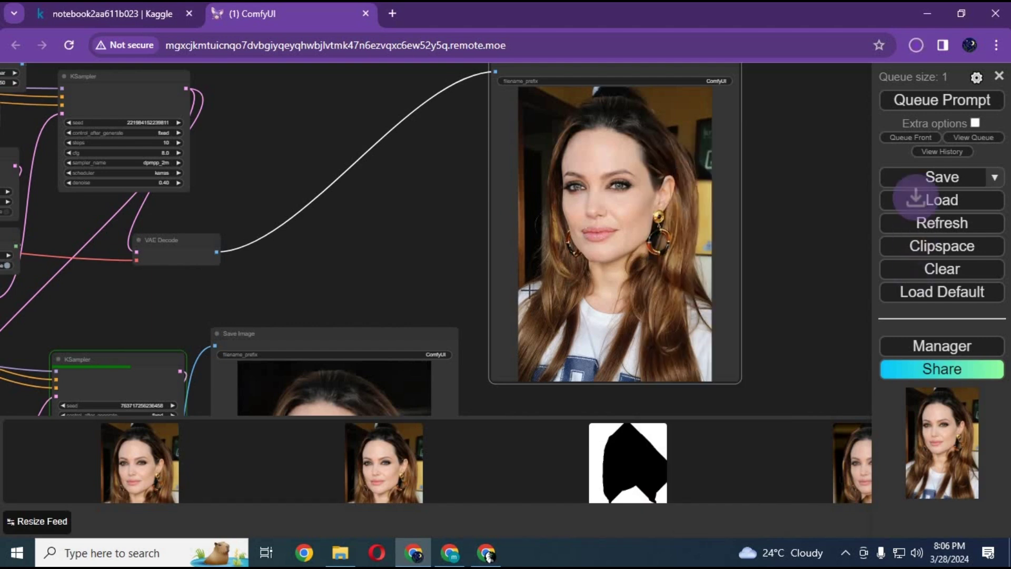
Step: Save the generated long-haired body image from its Preview Image node to disk
left_click_drag(412, 94, 433, 5)
left_click_drag(601, 318, 703, 208)
left_click_drag(3, 289, 333, 374)
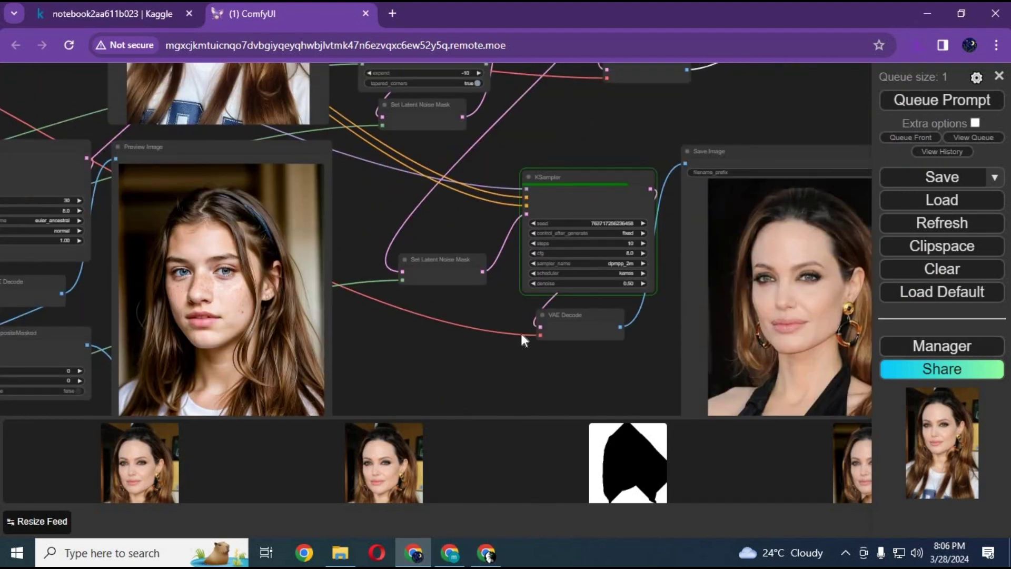
left_click_drag(524, 339, 465, 230)
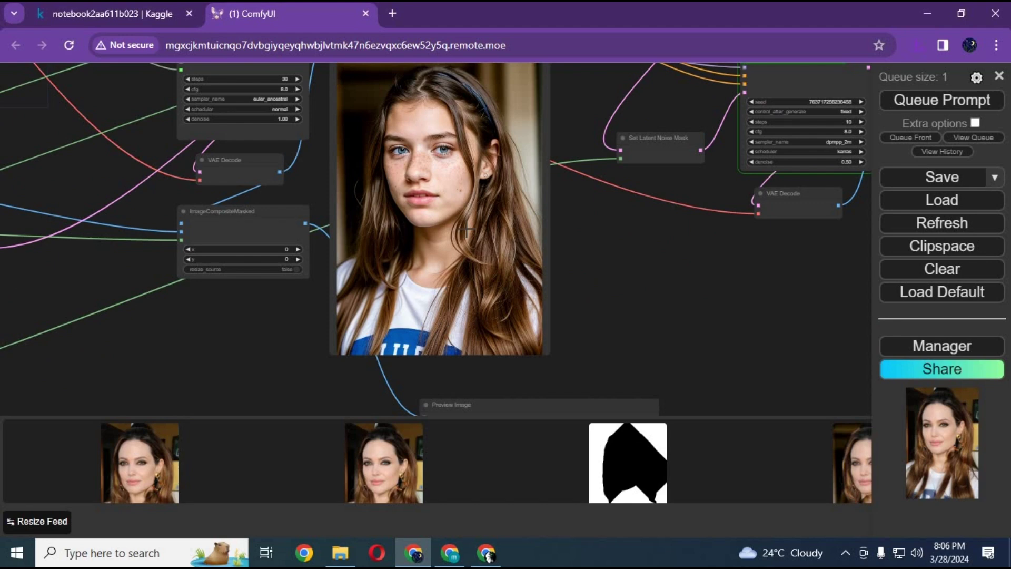
right_click(464, 230)
left_click(401, 225)
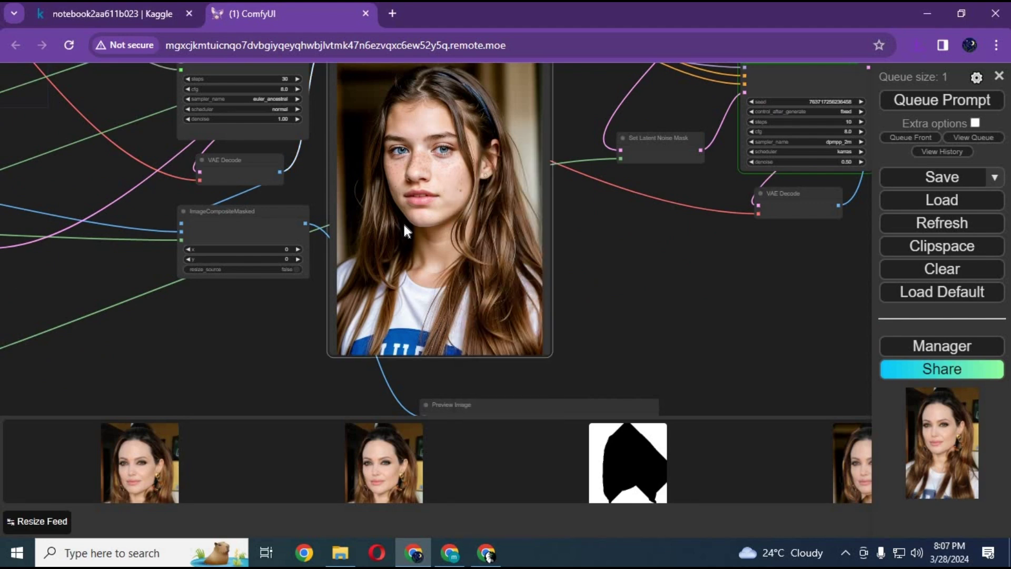
right_click(400, 221)
left_click(431, 184)
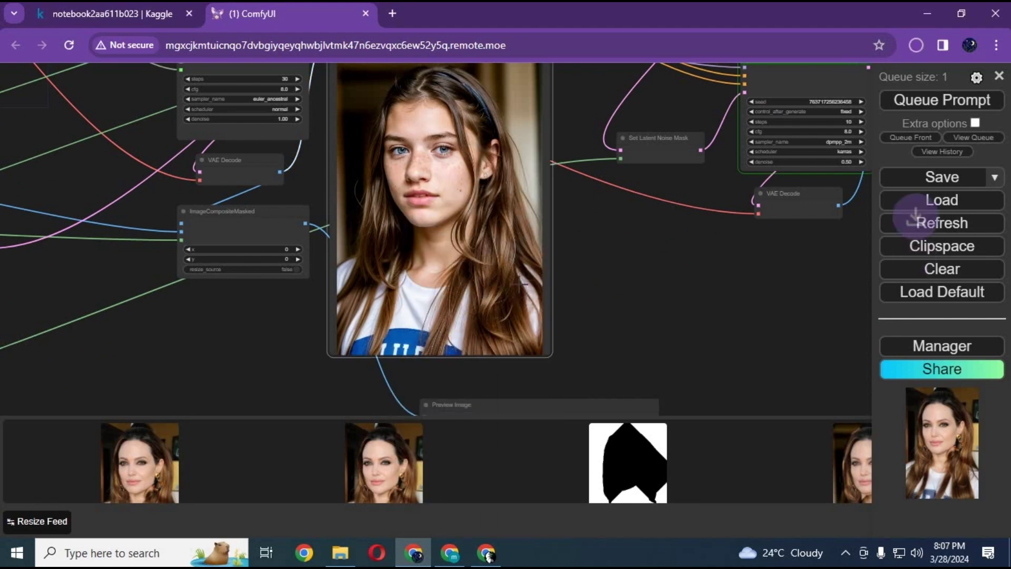
left_click_drag(309, 321, 287, 320)
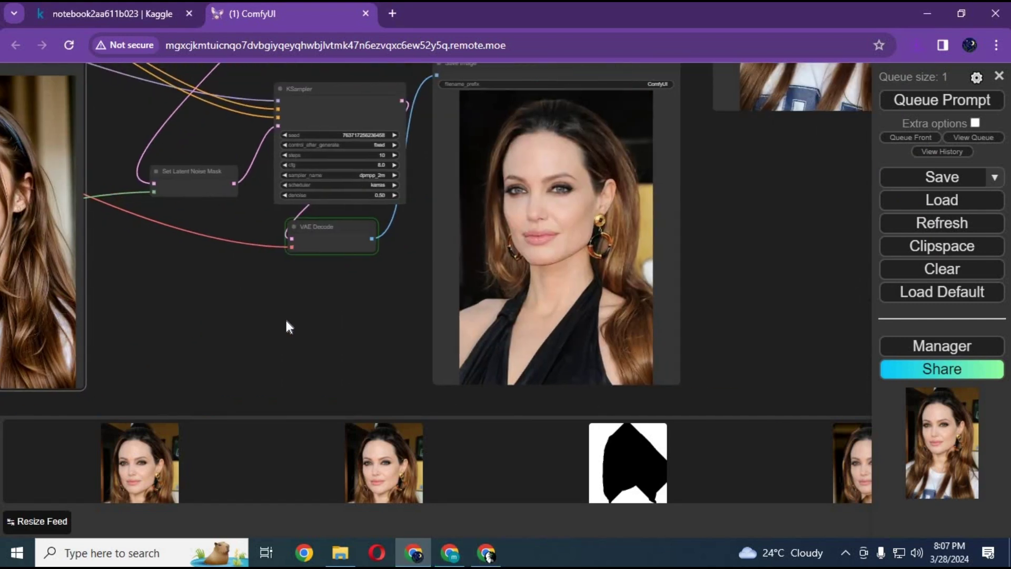